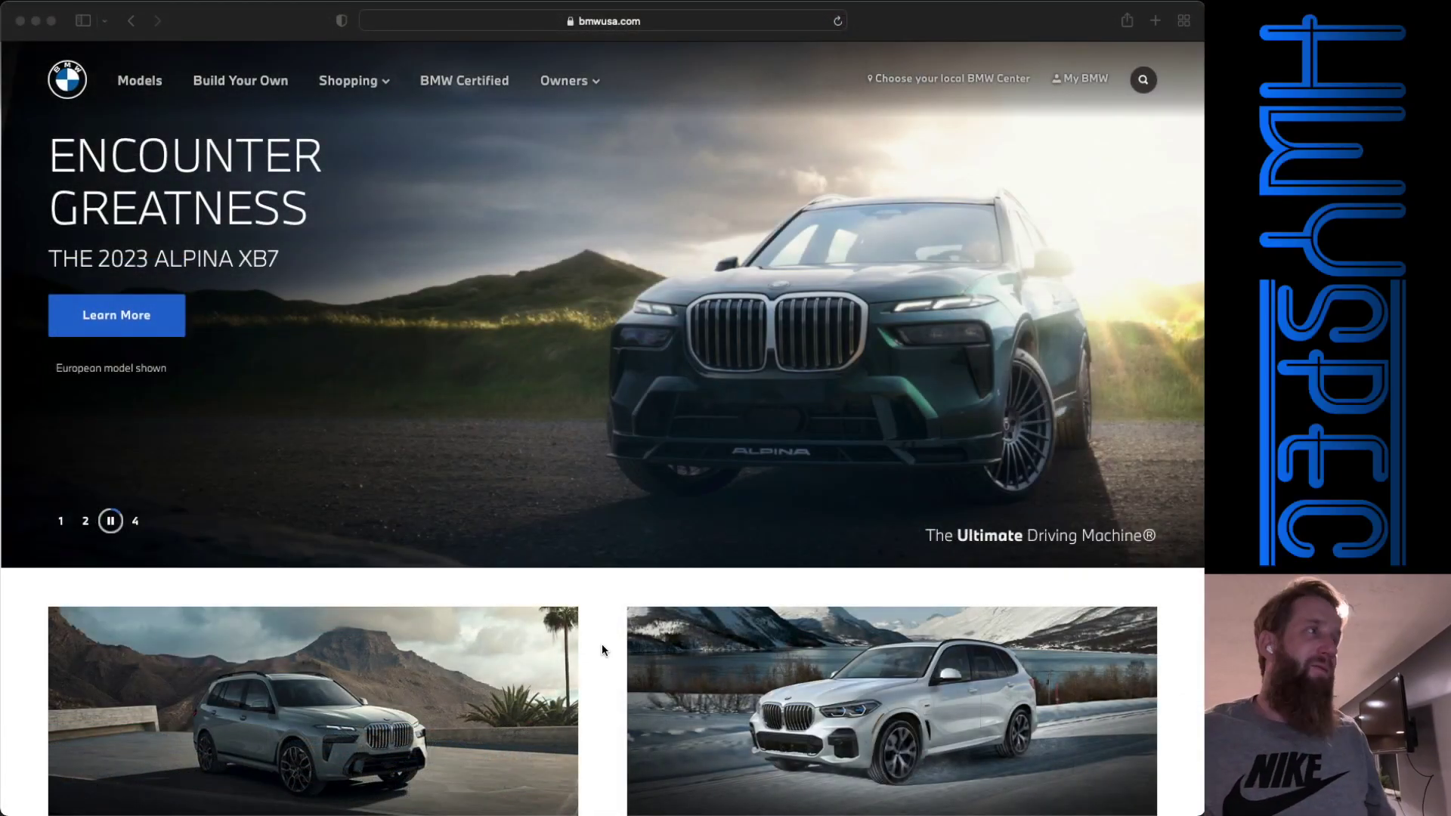
Step: Open Build Your Own and pick the M3 Sedan from the BMW M performance lineup
click(191, 48)
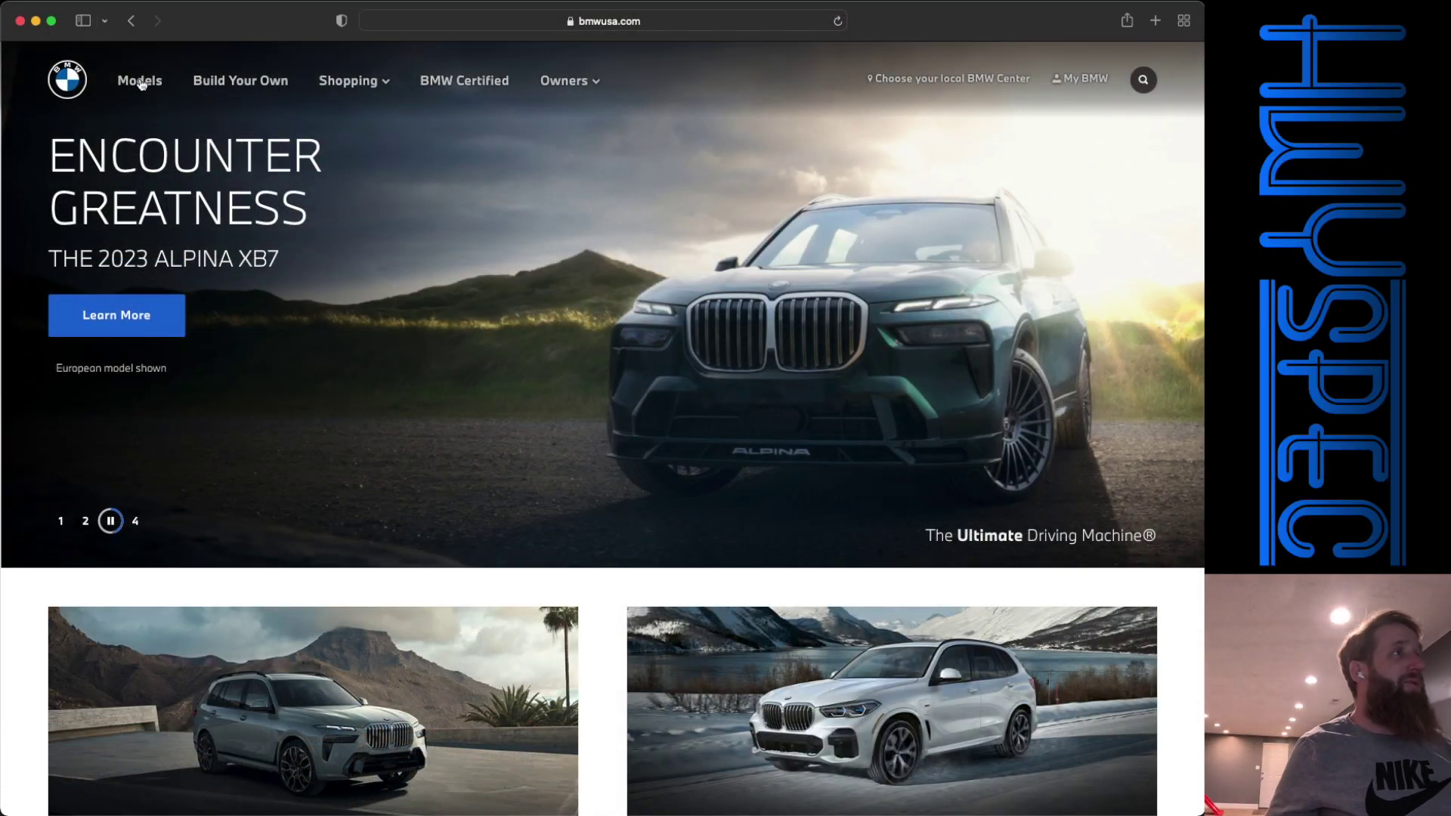
click(218, 84)
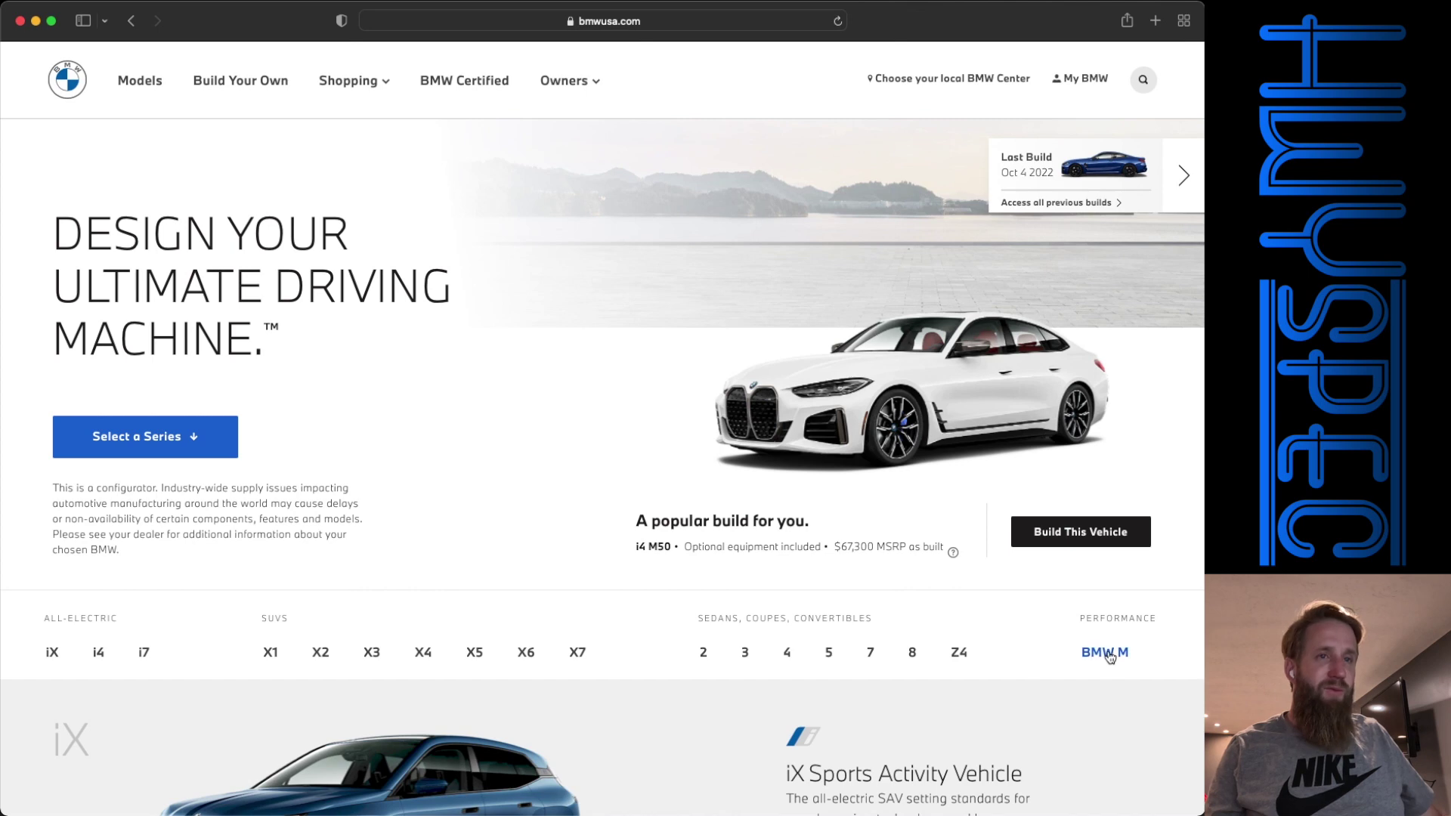
click(1104, 652)
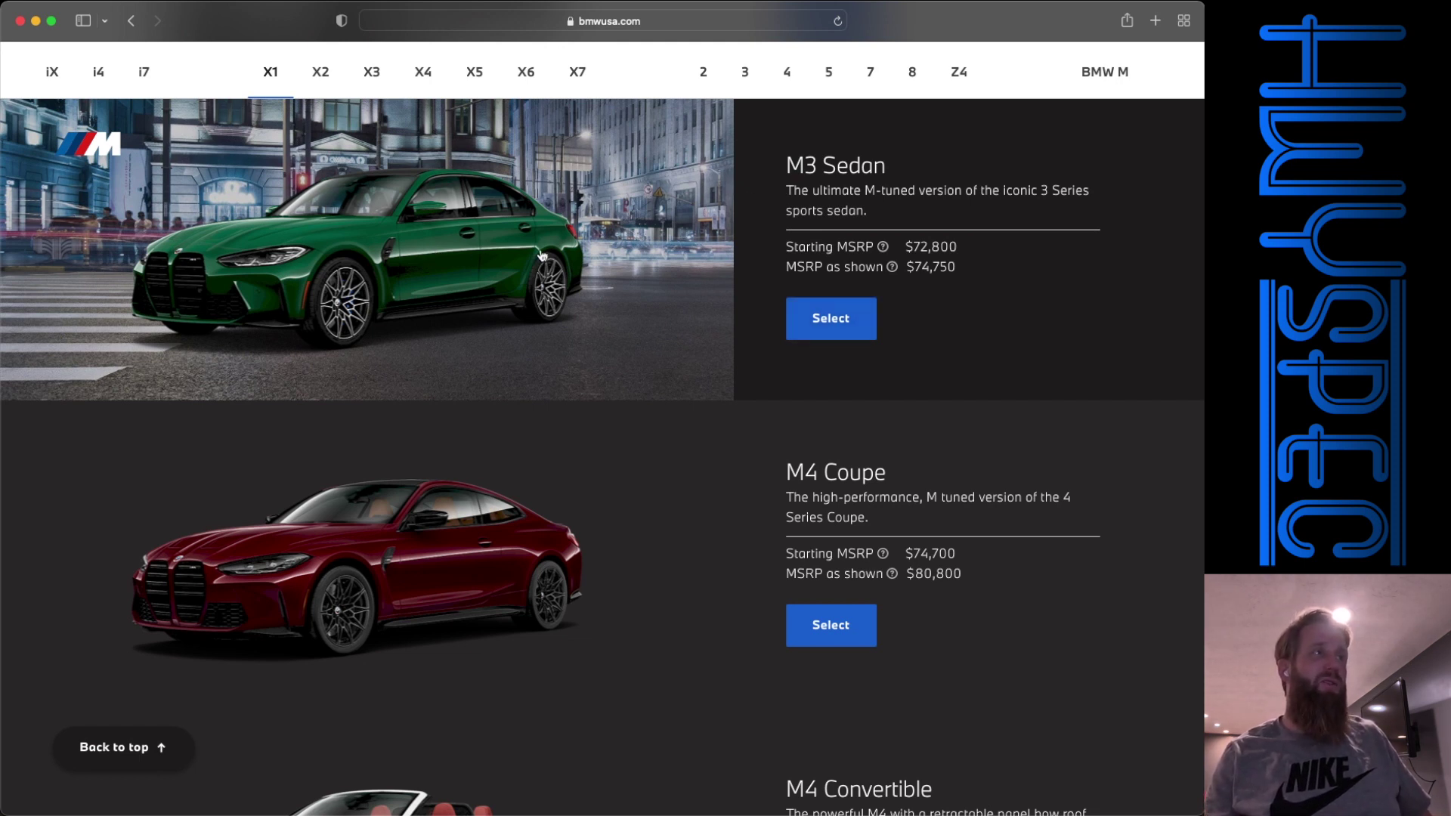
click(811, 325)
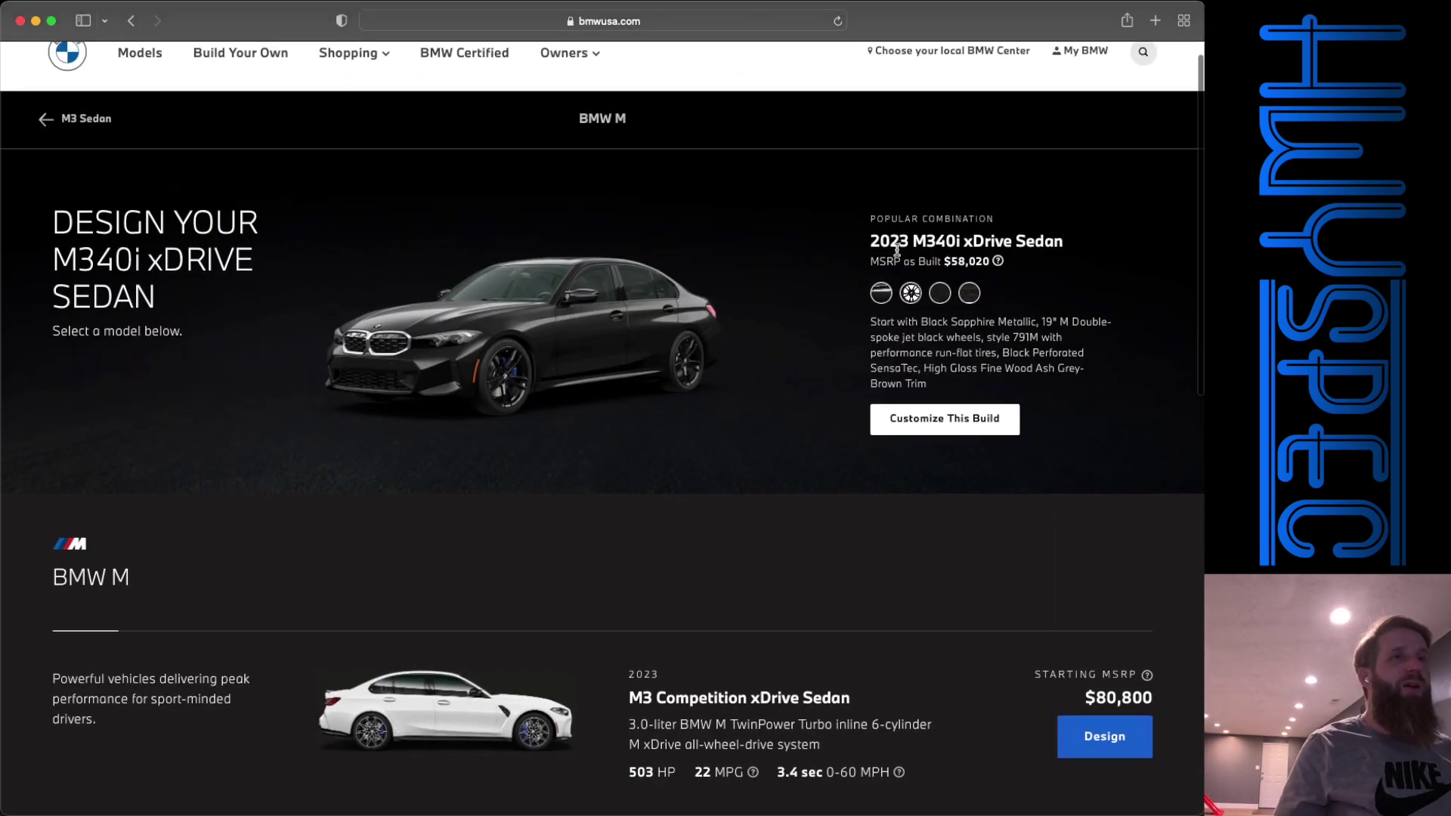
Step: Review the 2023 M3 Sedan versions and prices, then start designing the base M3 Sedan
scroll(896, 250, down, 2)
scroll(896, 250, down, 8)
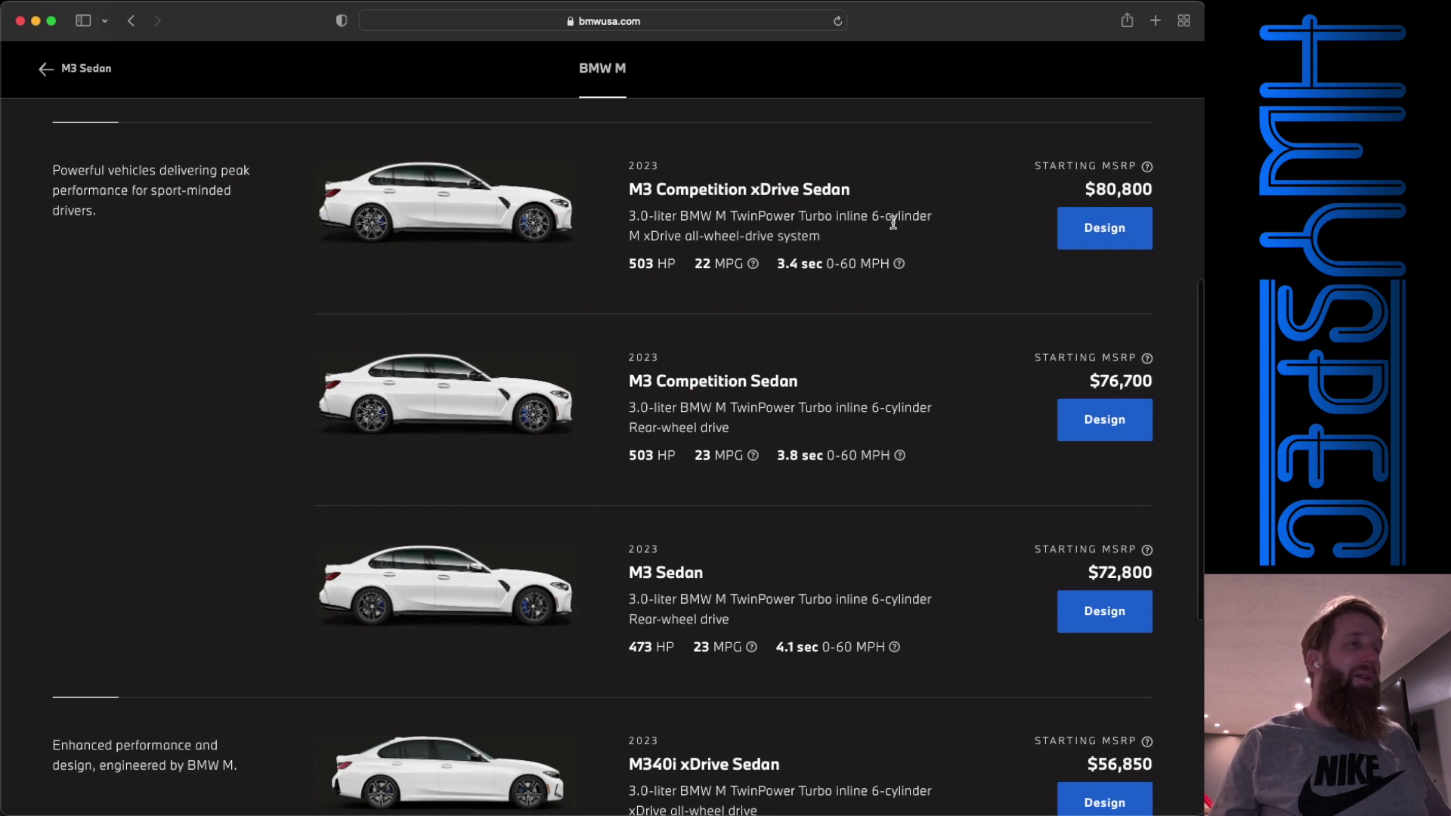
scroll(708, 223, down, 3)
scroll(710, 227, up, 3)
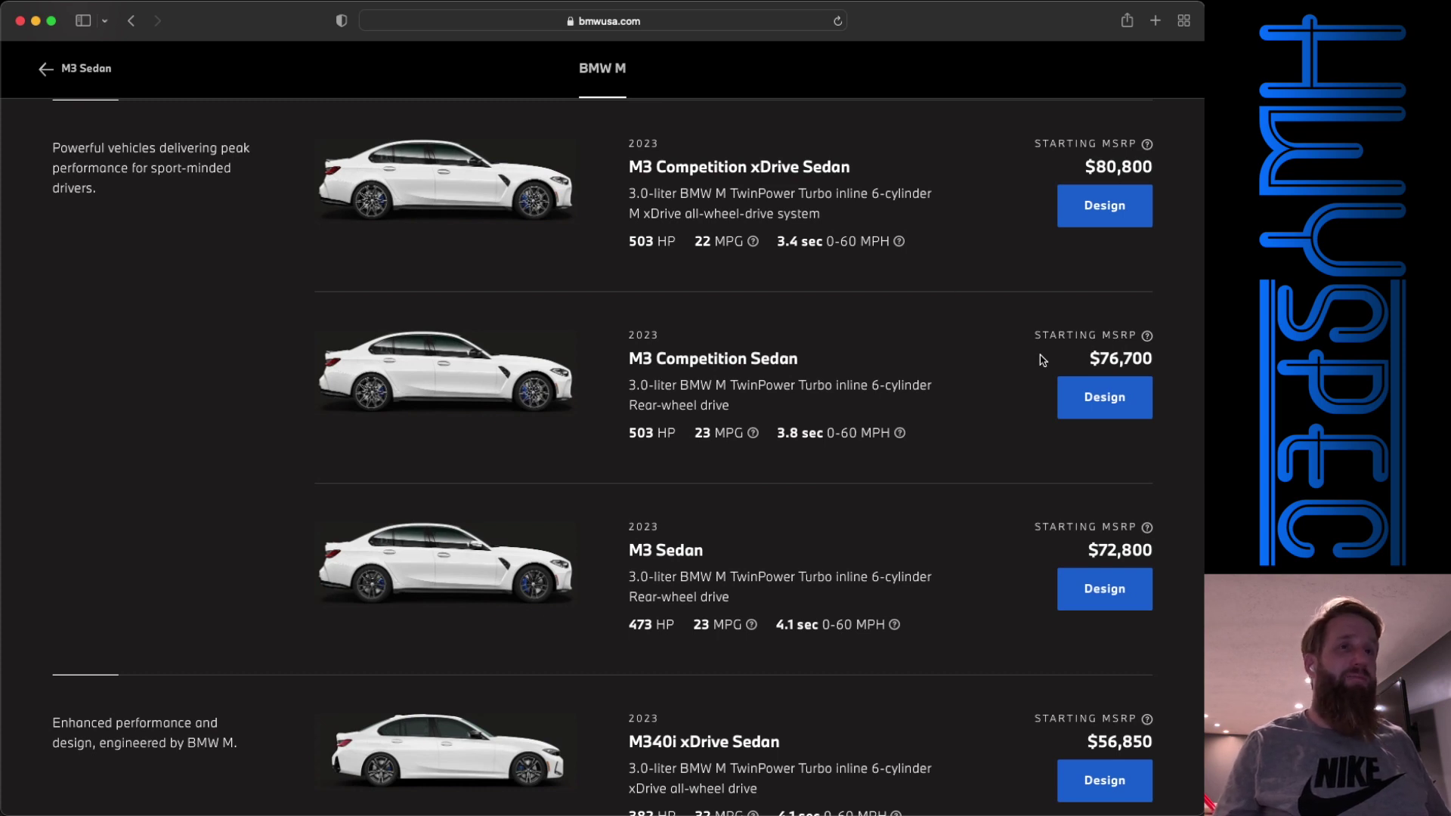
scroll(1041, 317, up, 1)
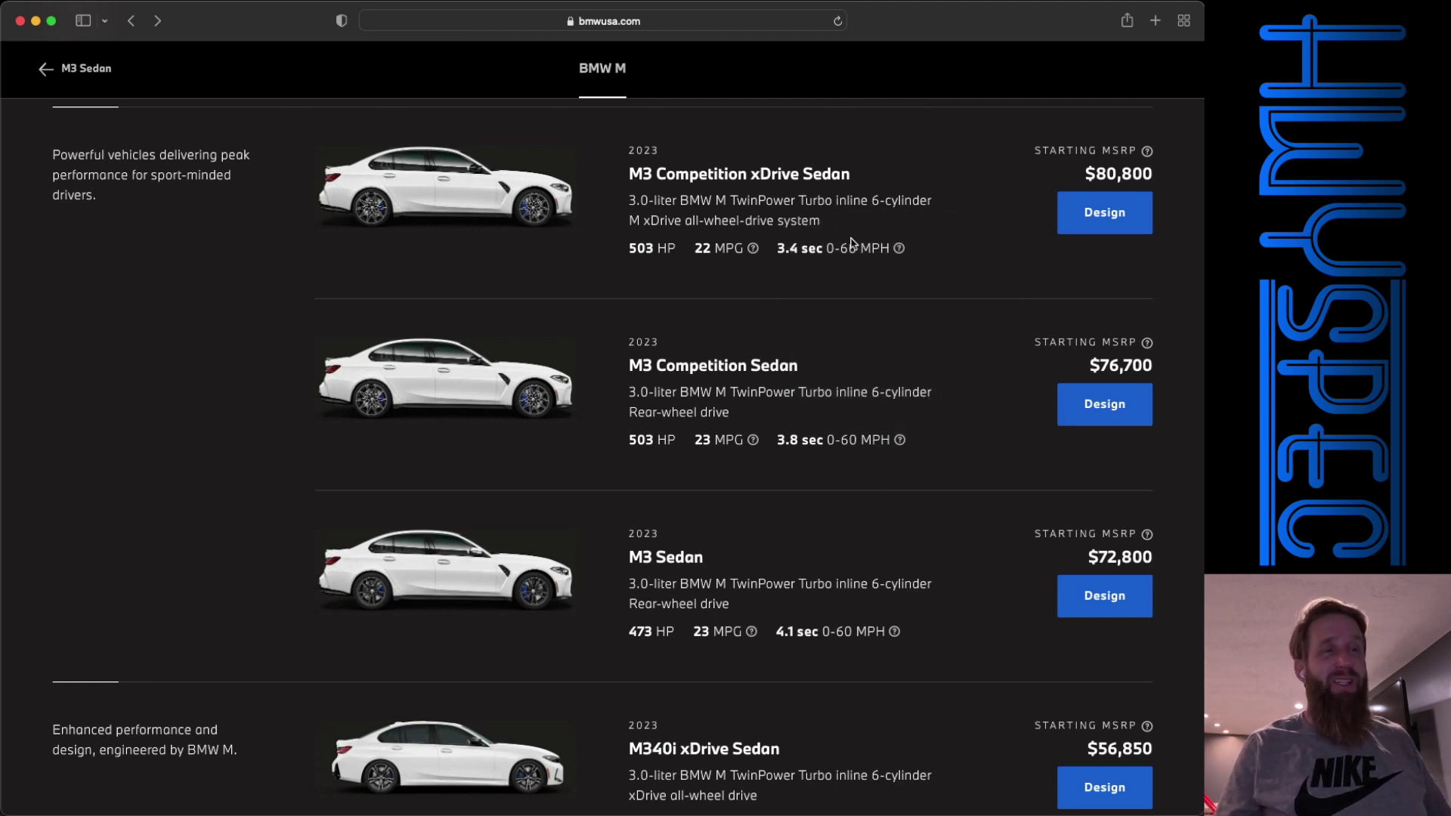
click(1078, 597)
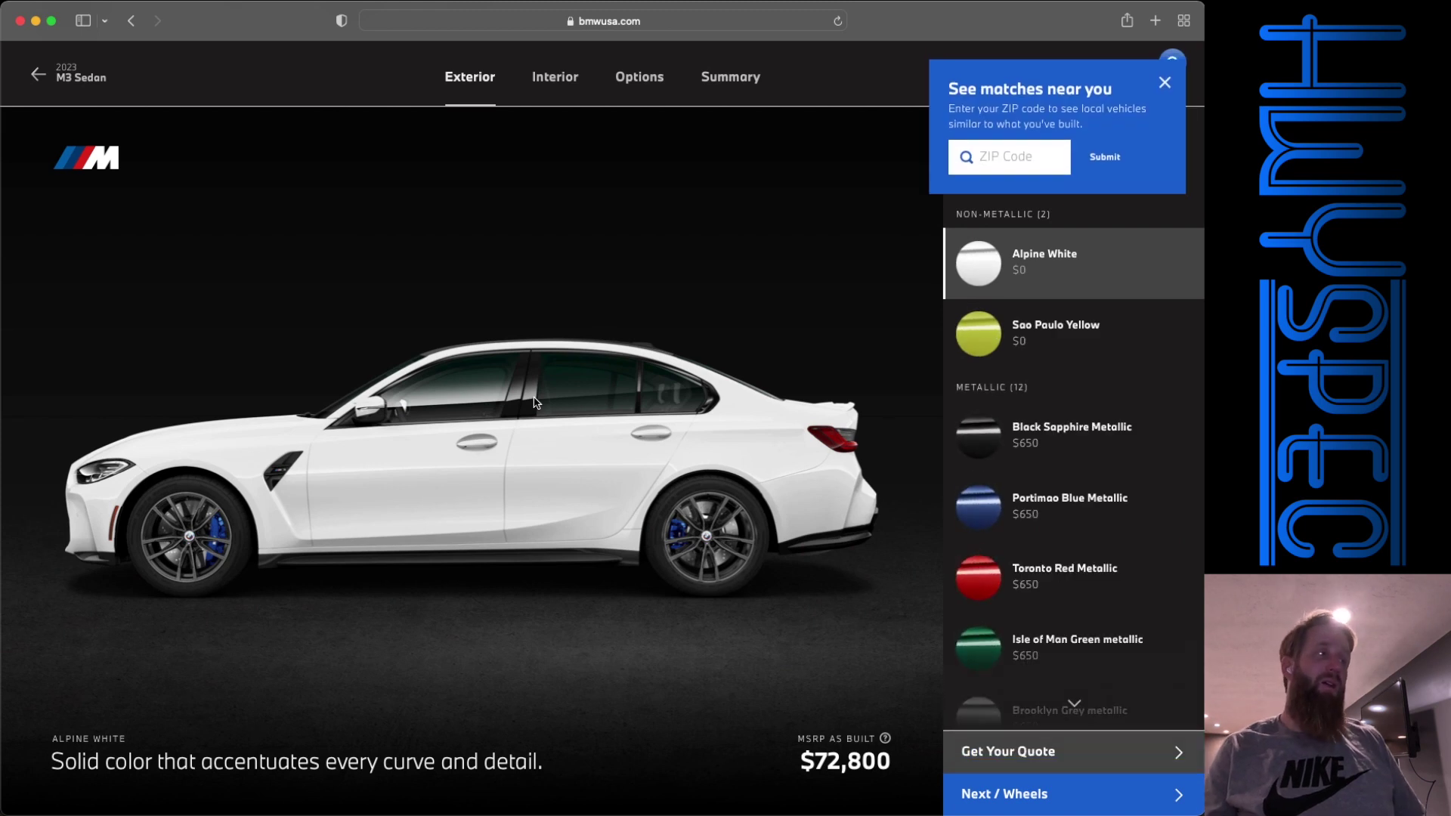
Step: Dismiss the nearby-matches ZIP prompt and preview Isle of Man Green metallic paint
click(1168, 84)
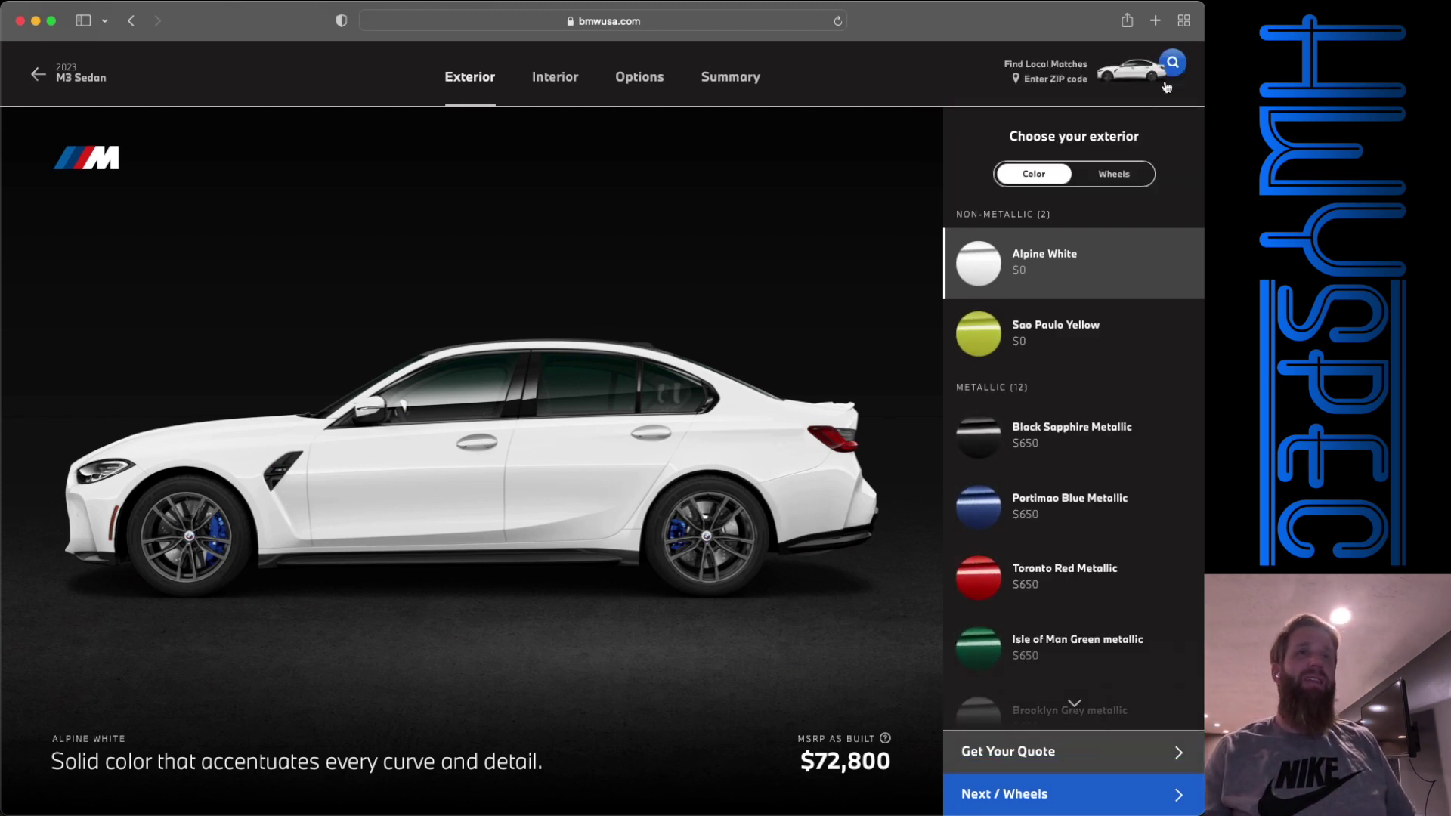
scroll(1157, 170, down, 3)
scroll(1157, 169, down, 3)
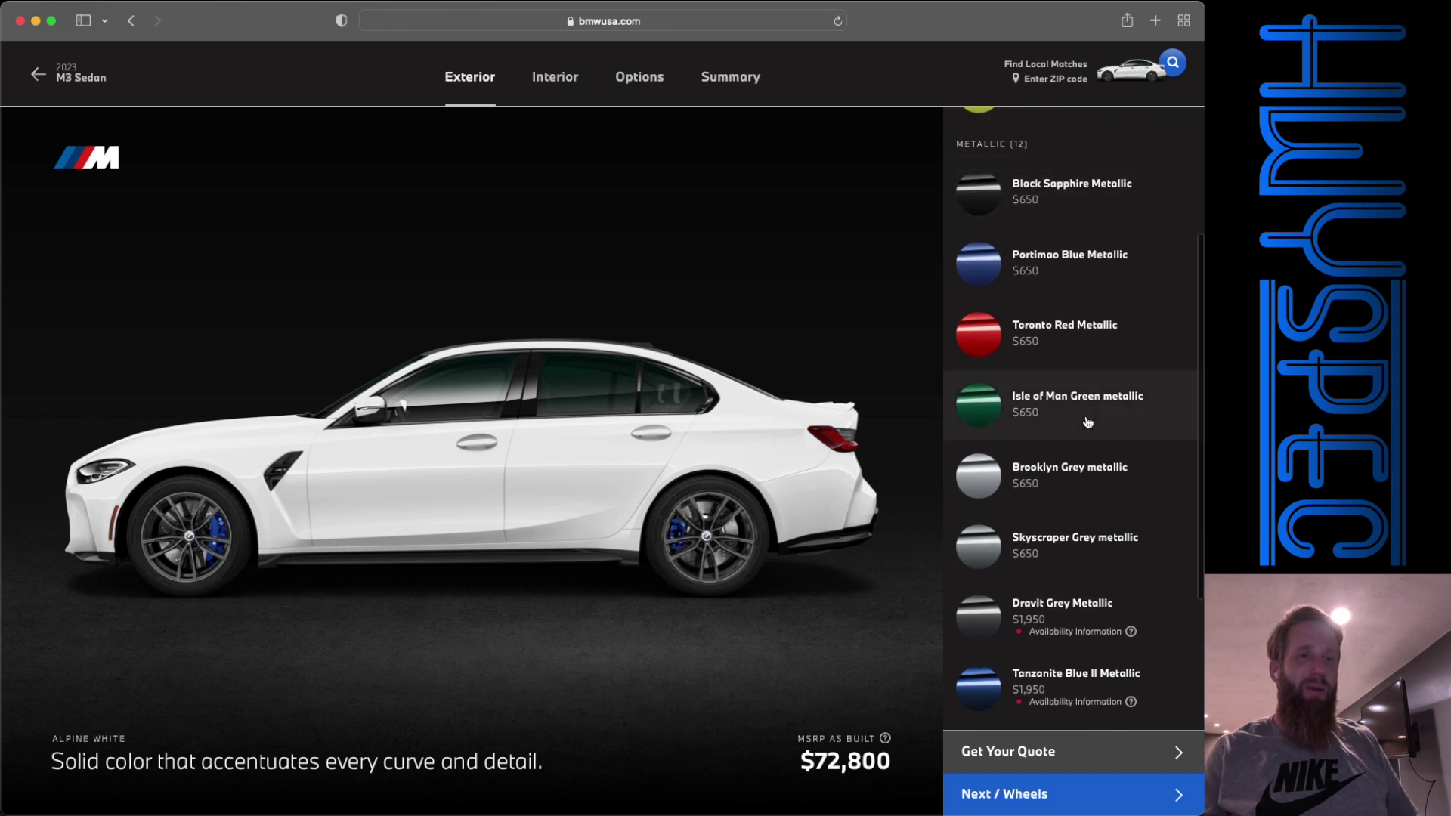
click(1087, 422)
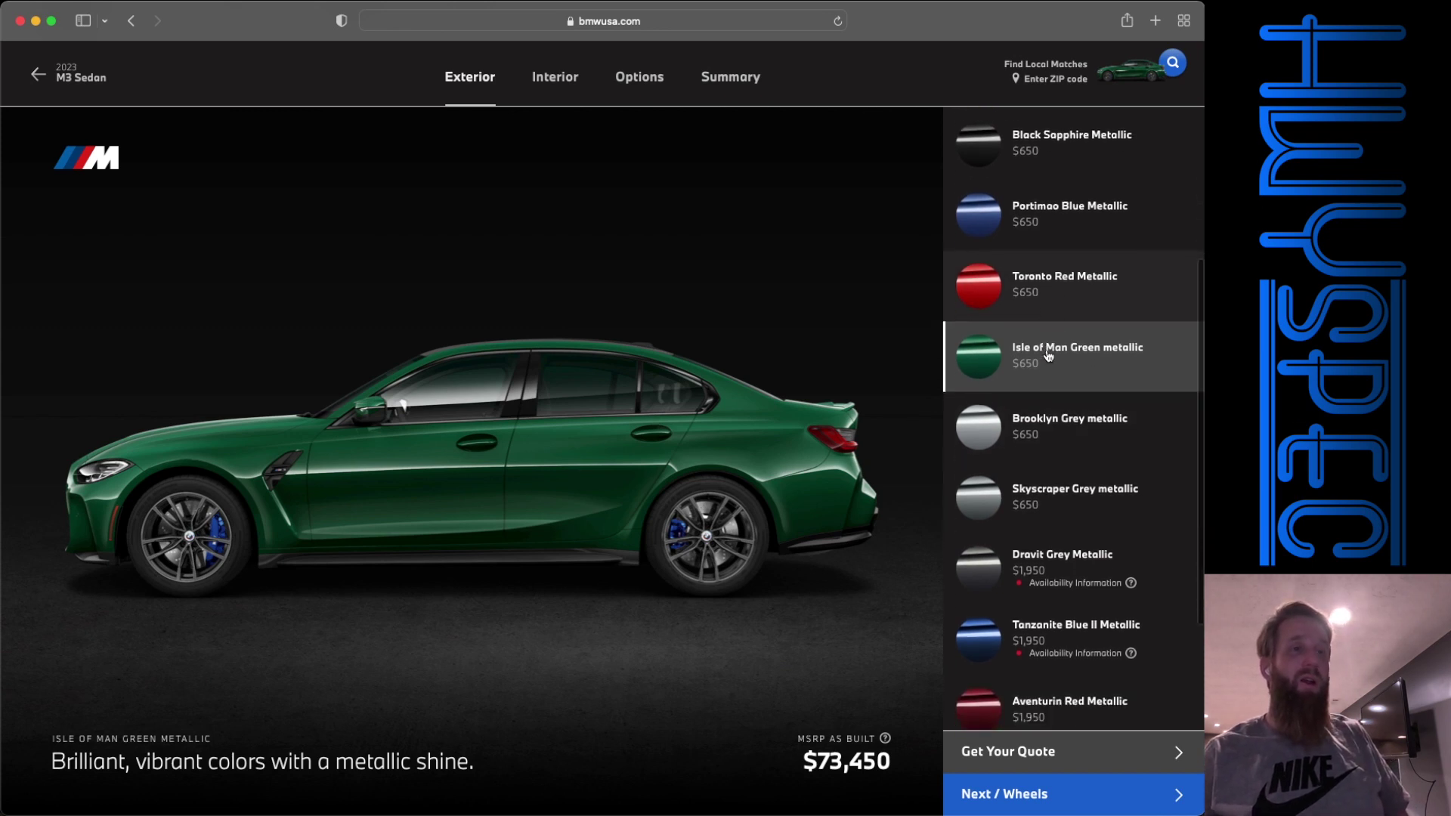
scroll(1048, 355, down, 3)
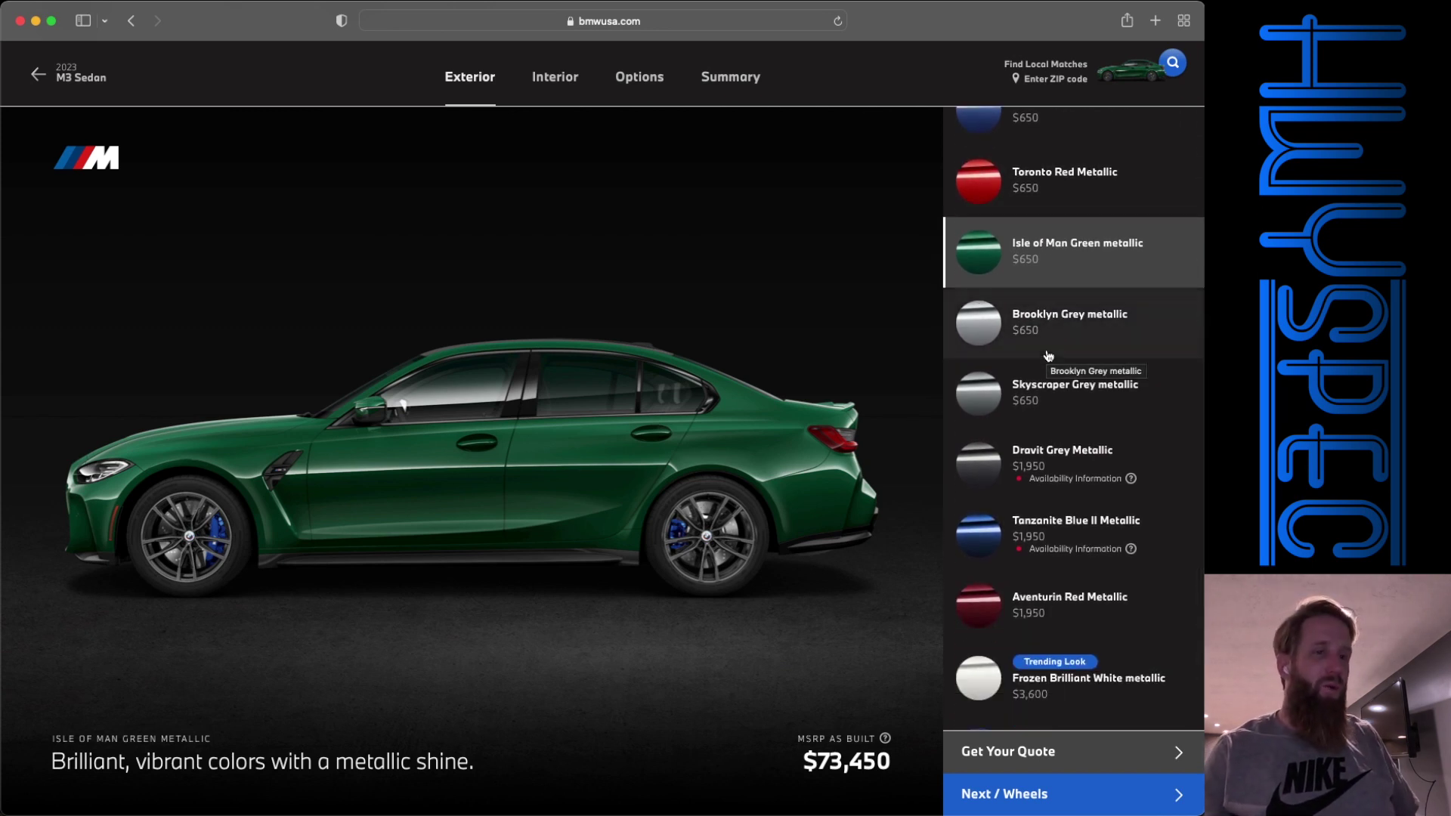
scroll(1047, 356, down, 3)
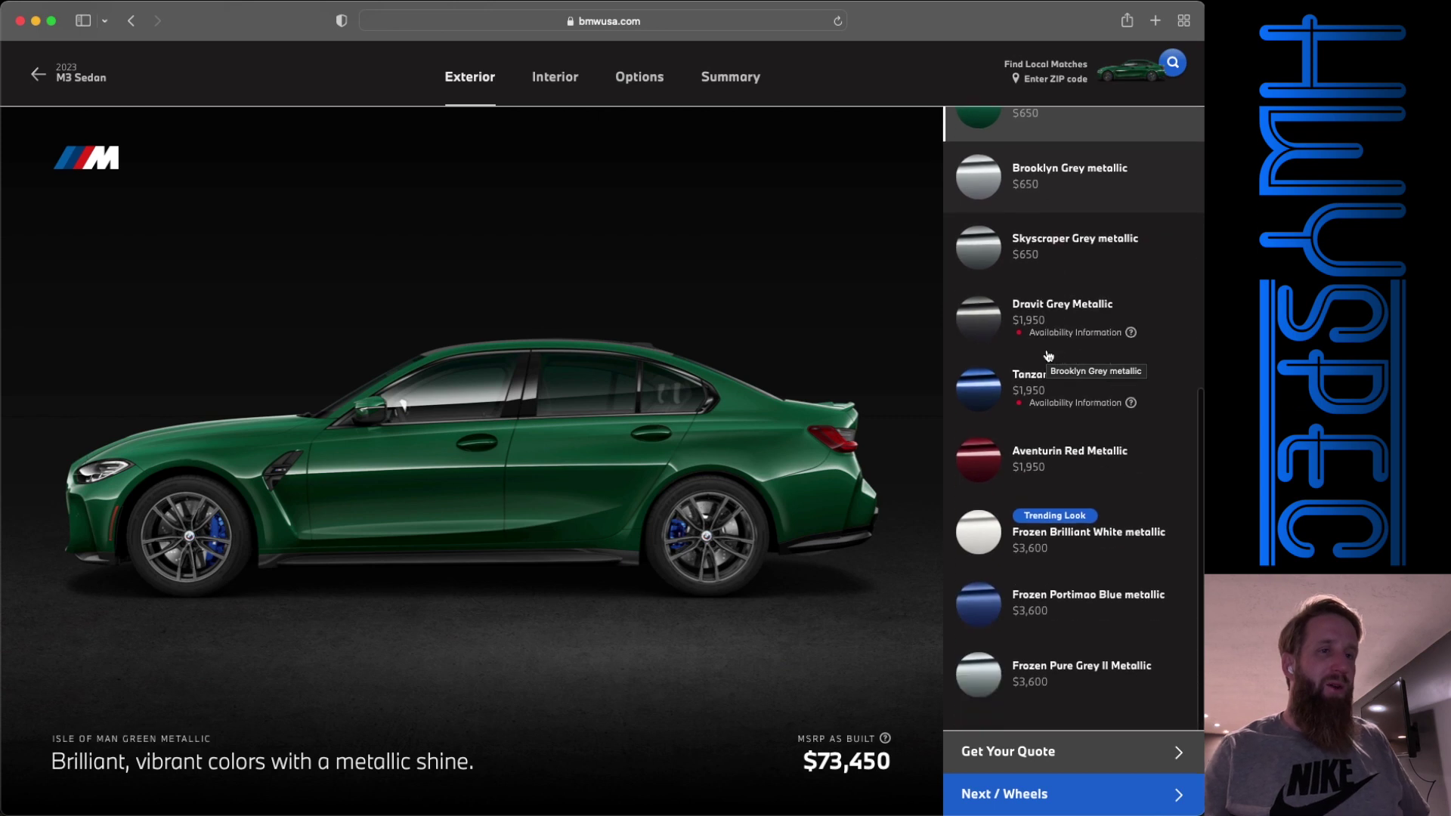
Step: Compare Frozen Brilliant White and Toronto Red, then settle on Skyscraper Grey metallic ($650)
click(1132, 544)
scroll(1120, 403, up, 1)
scroll(1120, 403, up, 6)
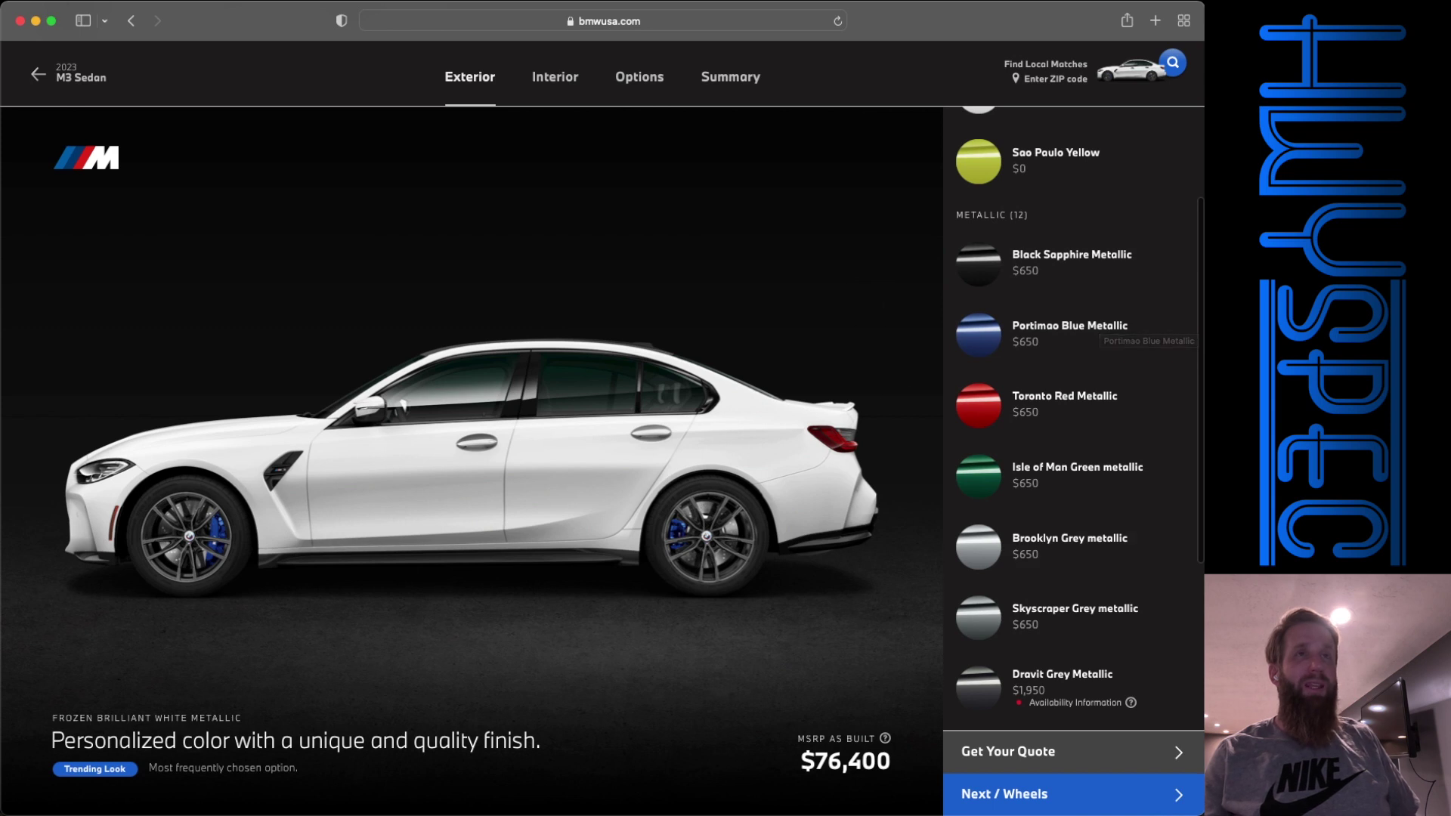
scroll(1103, 242, up, 2)
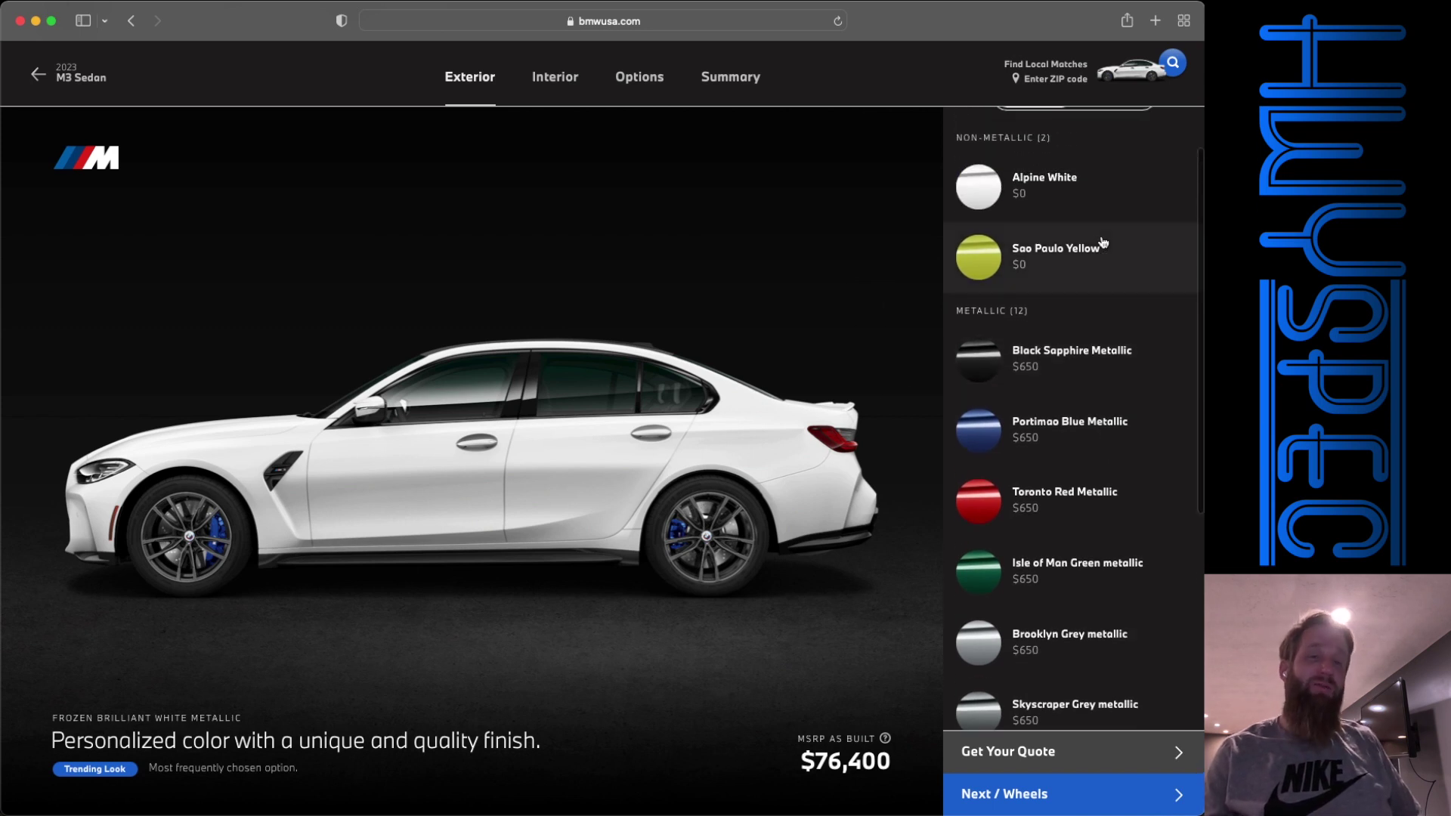
scroll(1103, 249, down, 2)
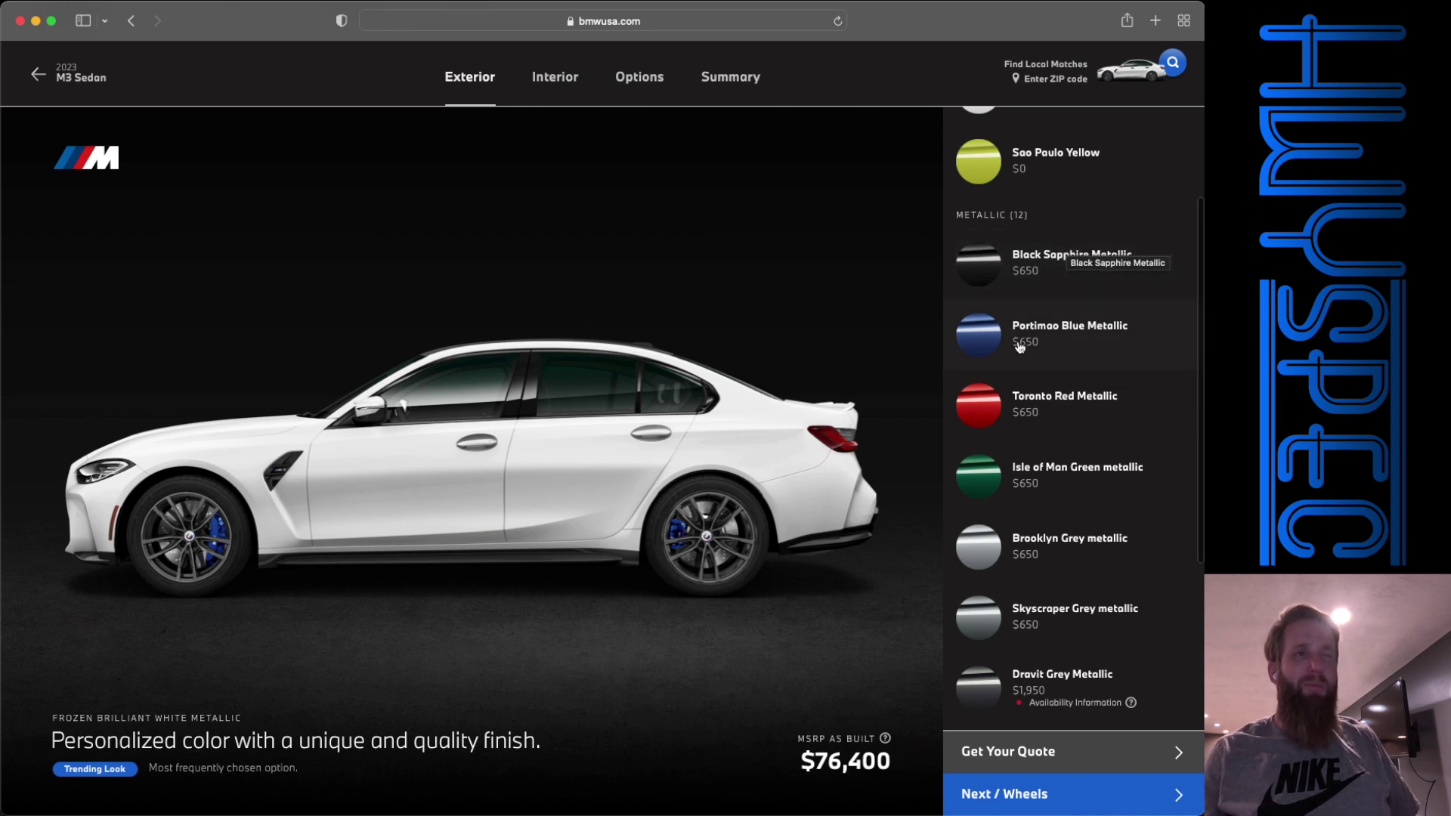
scroll(1067, 355, down, 2)
click(1061, 295)
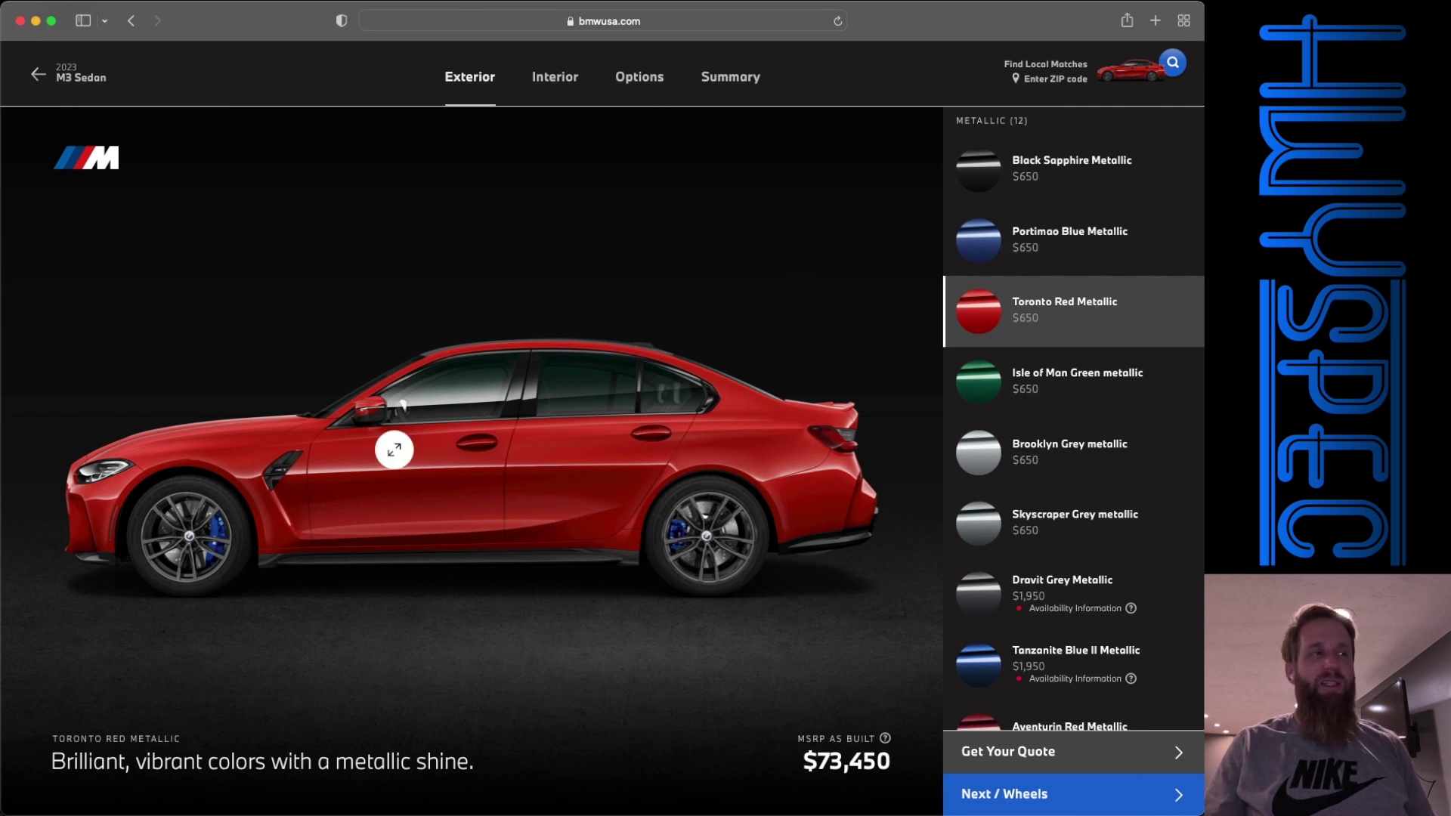
scroll(1075, 354, down, 3)
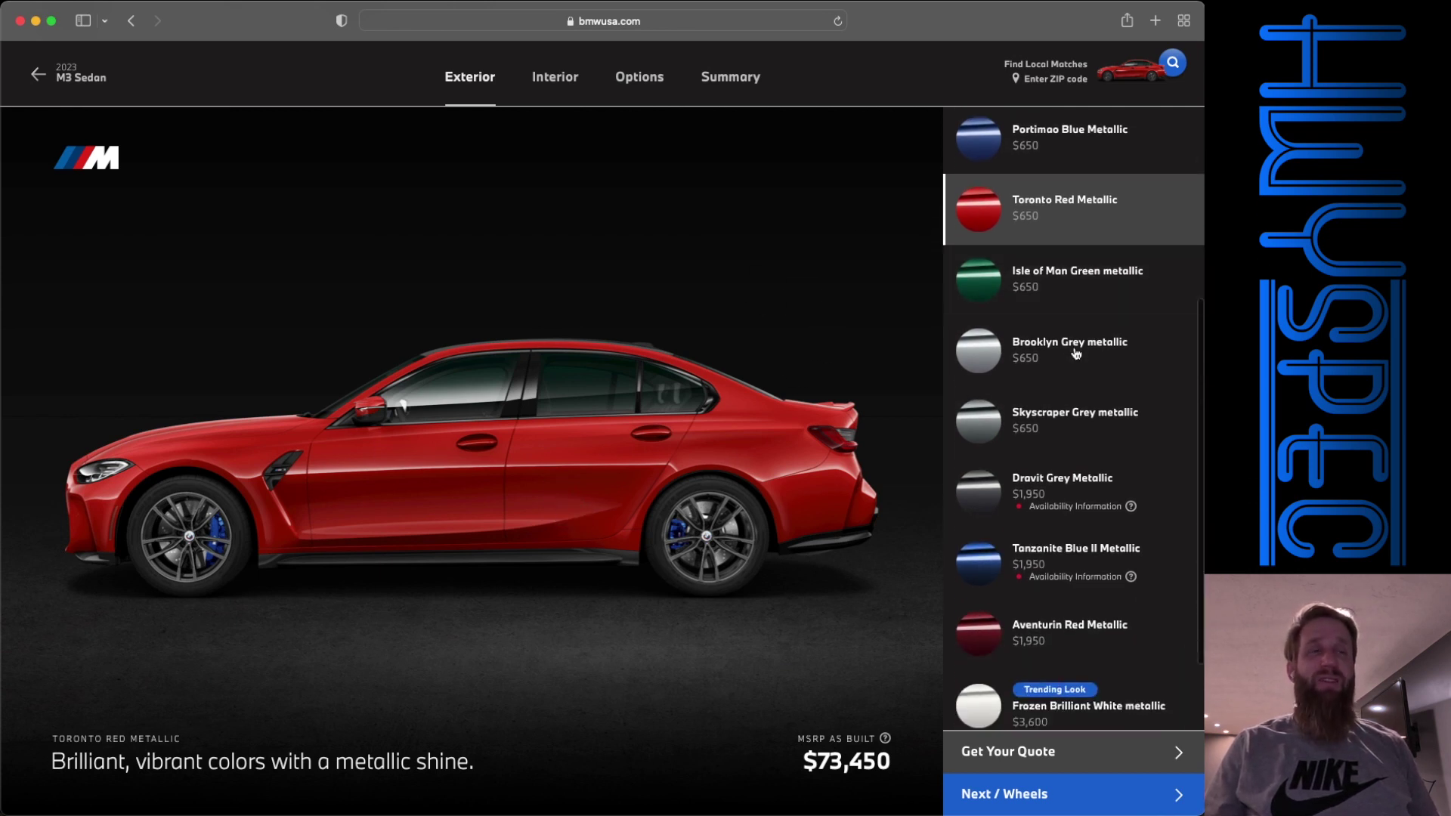
click(1051, 436)
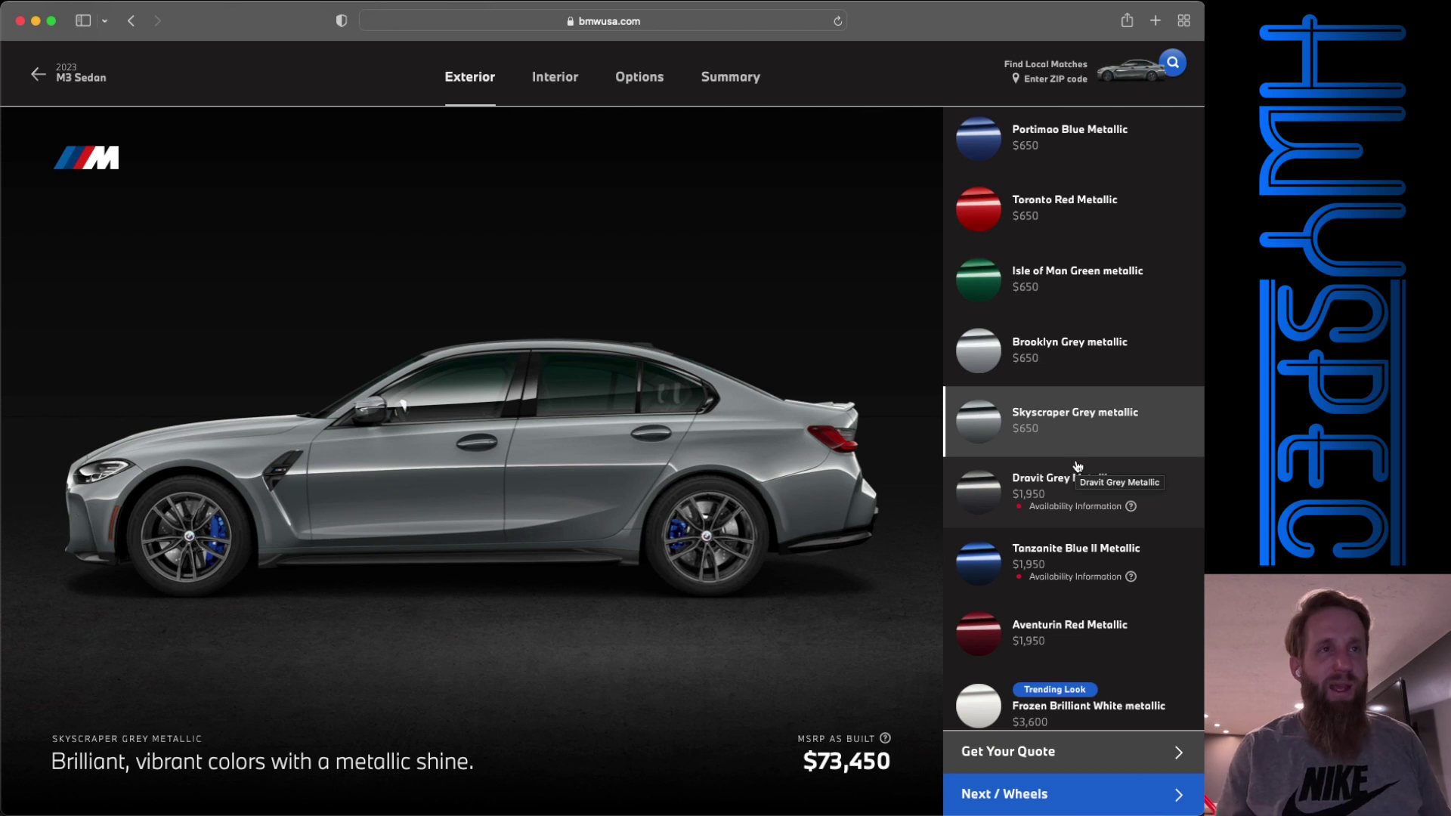
scroll(1077, 466, down, 5)
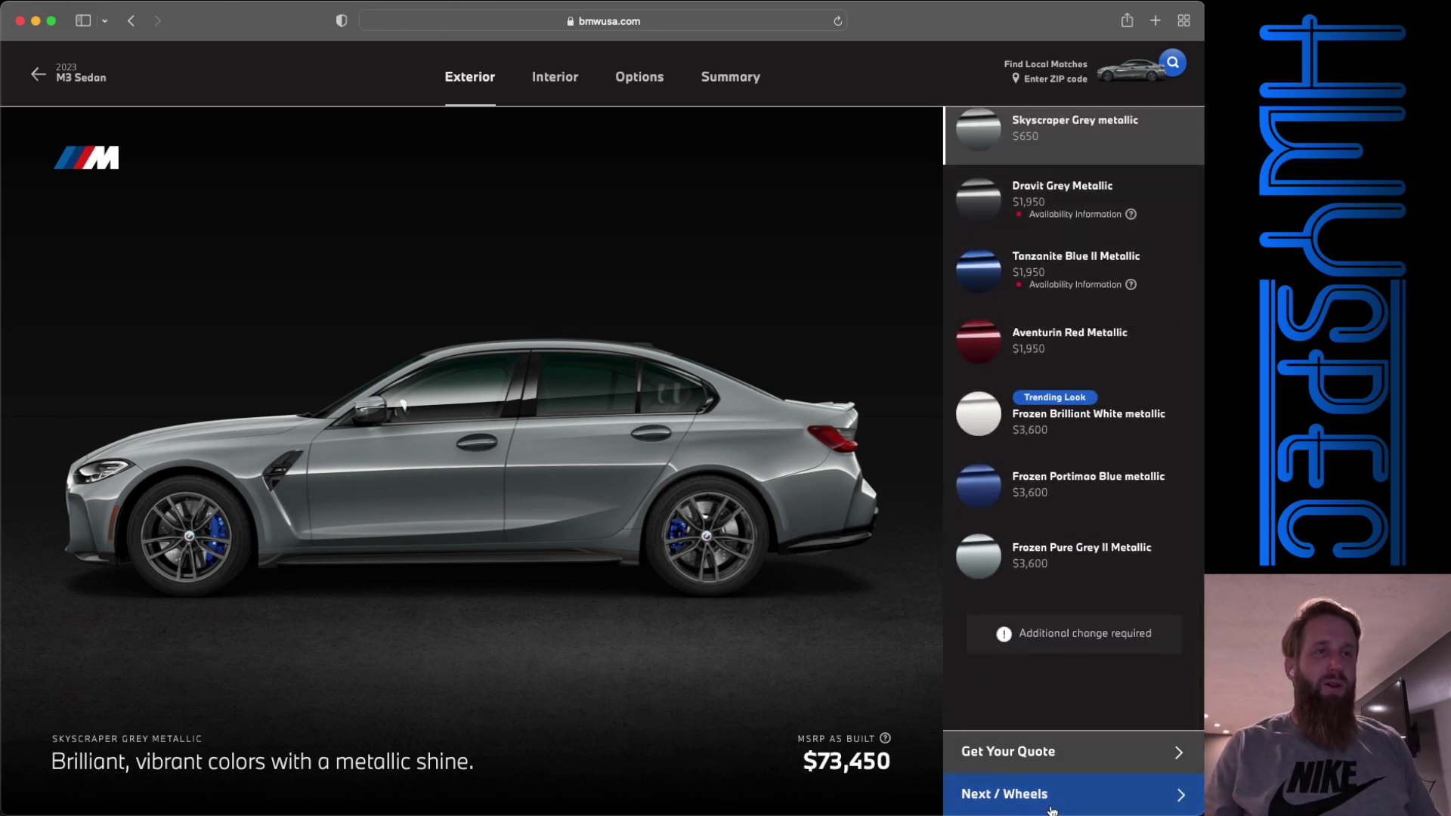
Step: Compare the 19/20" wheels and fit the Favorite Selection bi-color style 825M wheels ($1,300)
click(1051, 809)
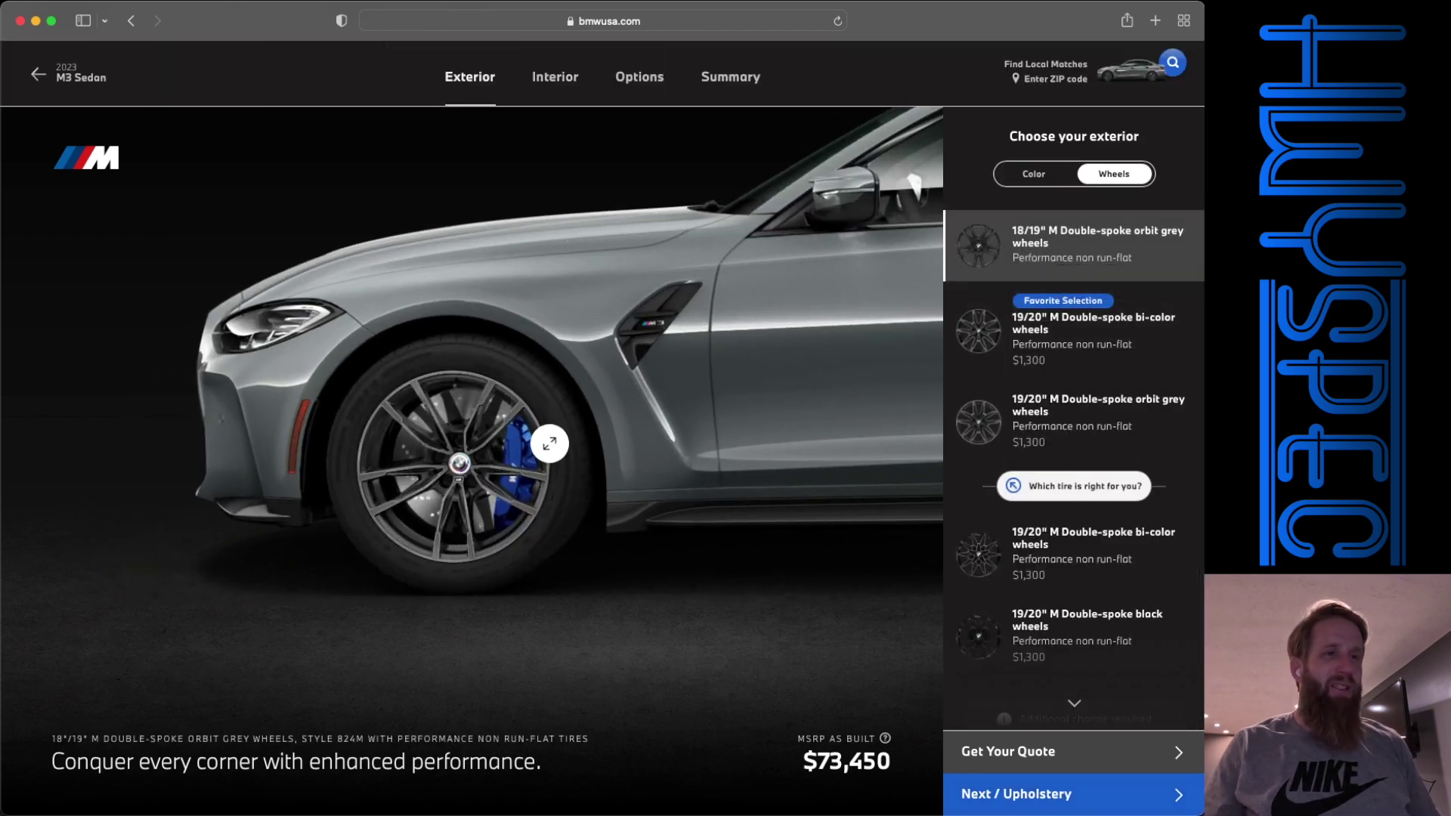
scroll(1115, 345, down, 2)
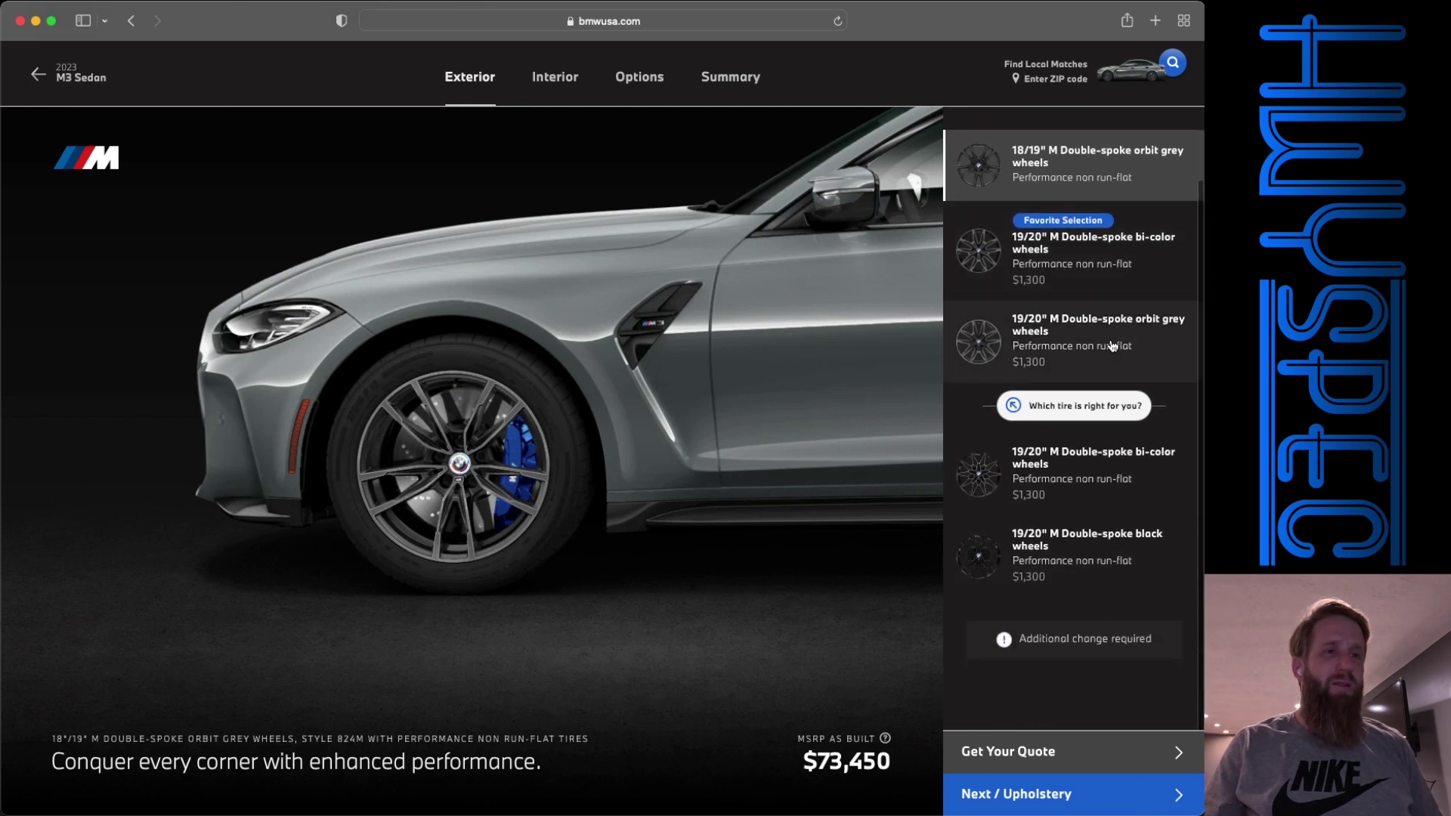
scroll(1078, 484, up, 2)
scroll(1078, 484, down, 1)
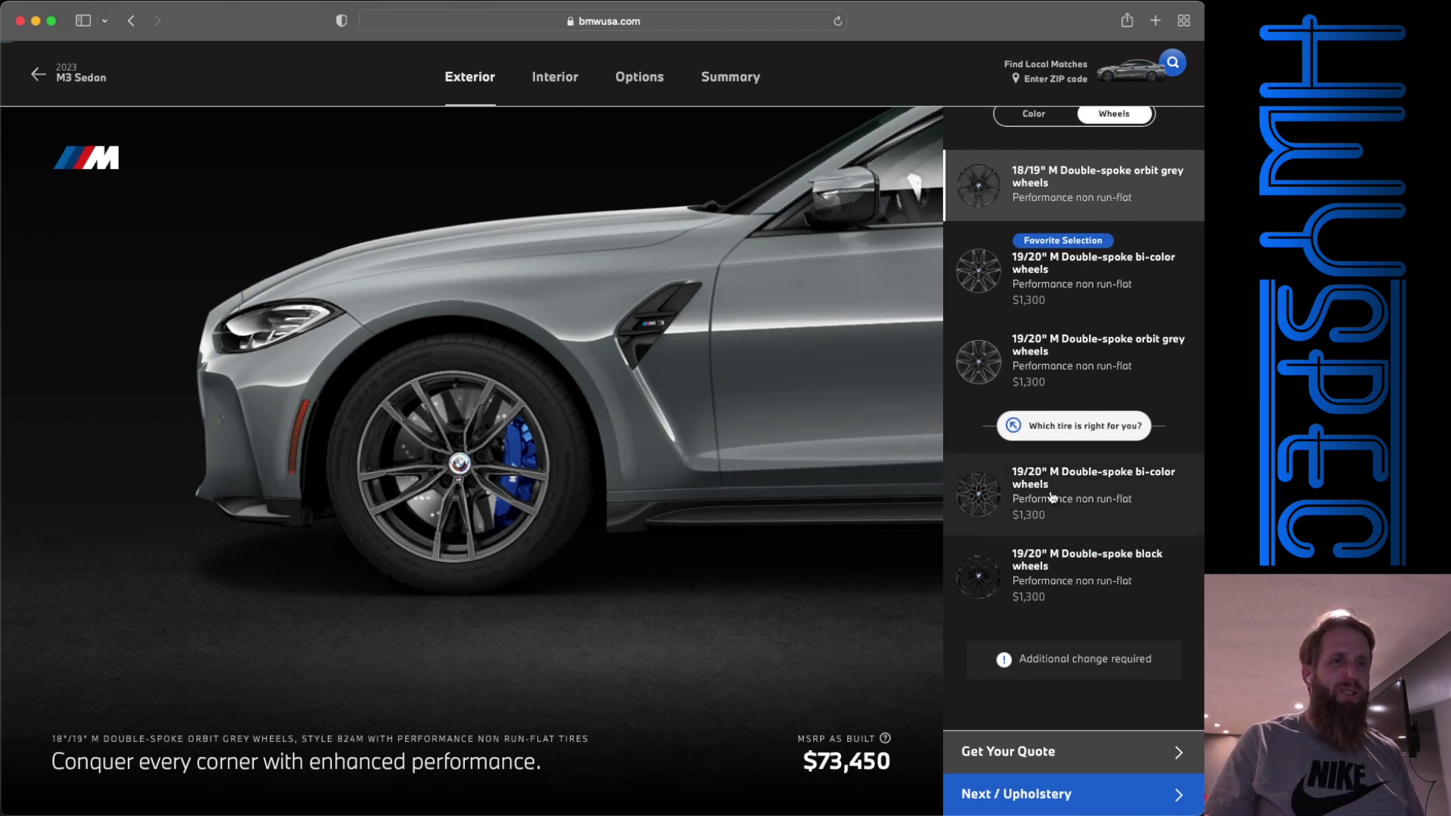
click(1051, 496)
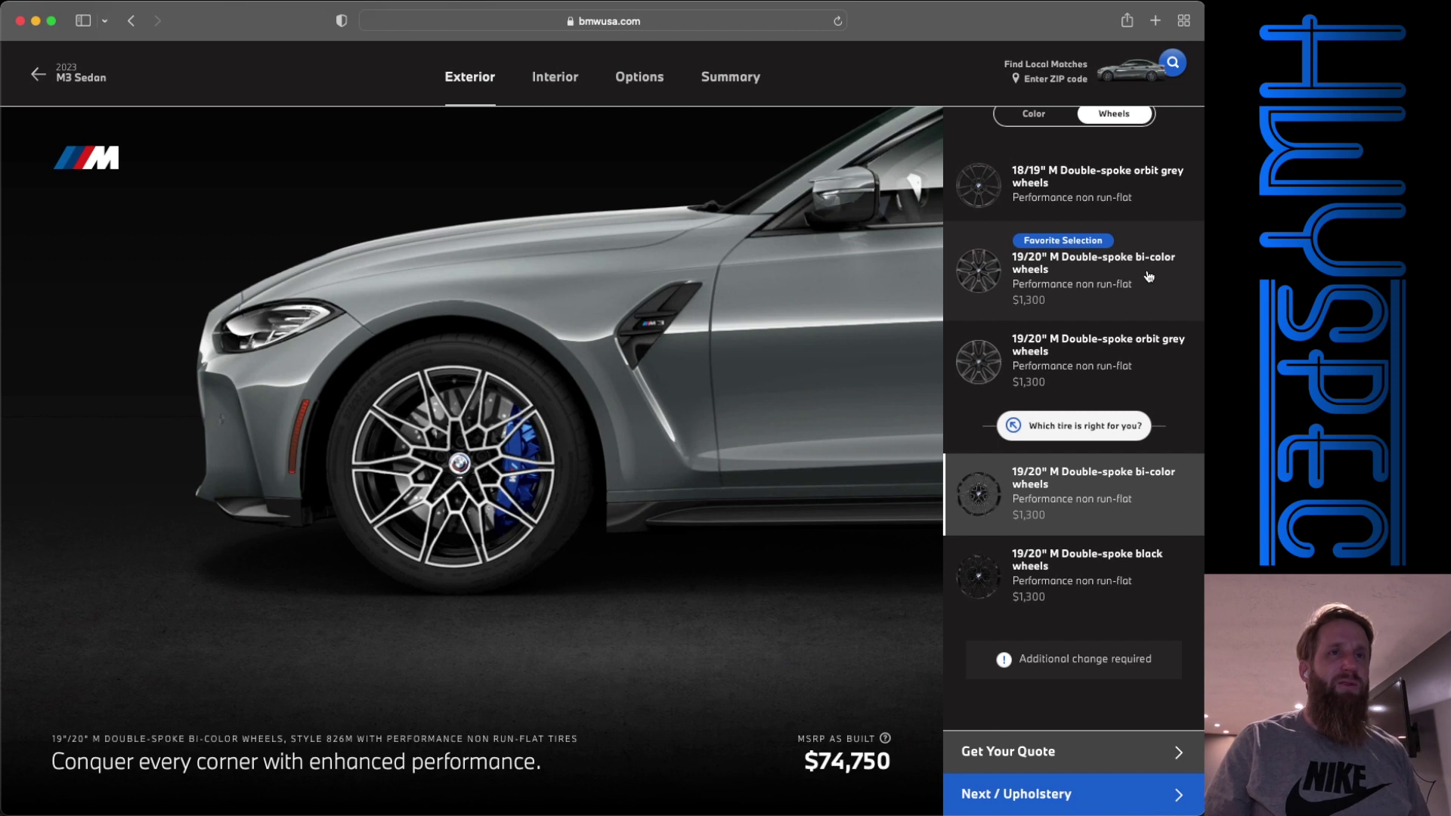
click(1148, 277)
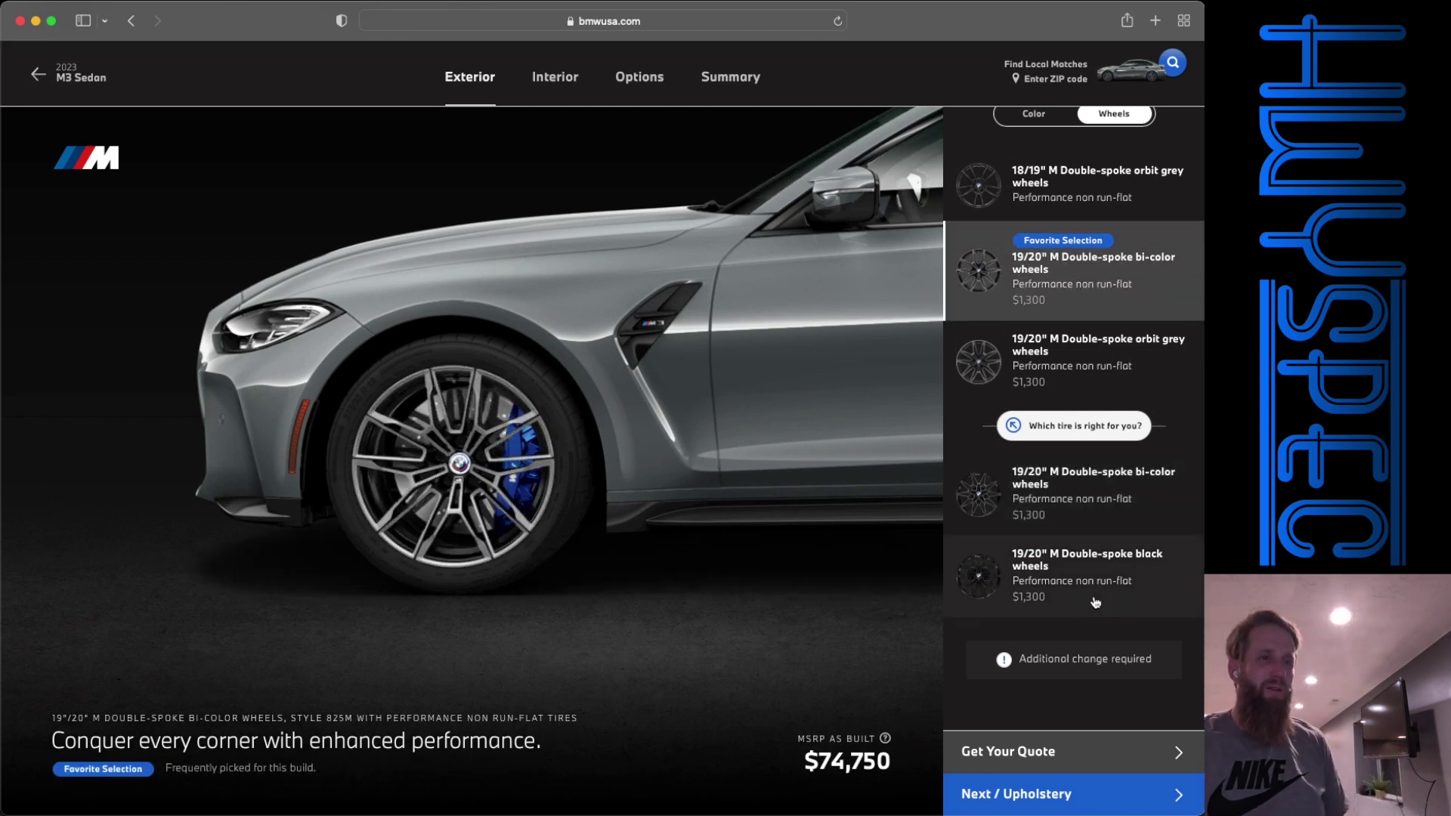
click(1083, 569)
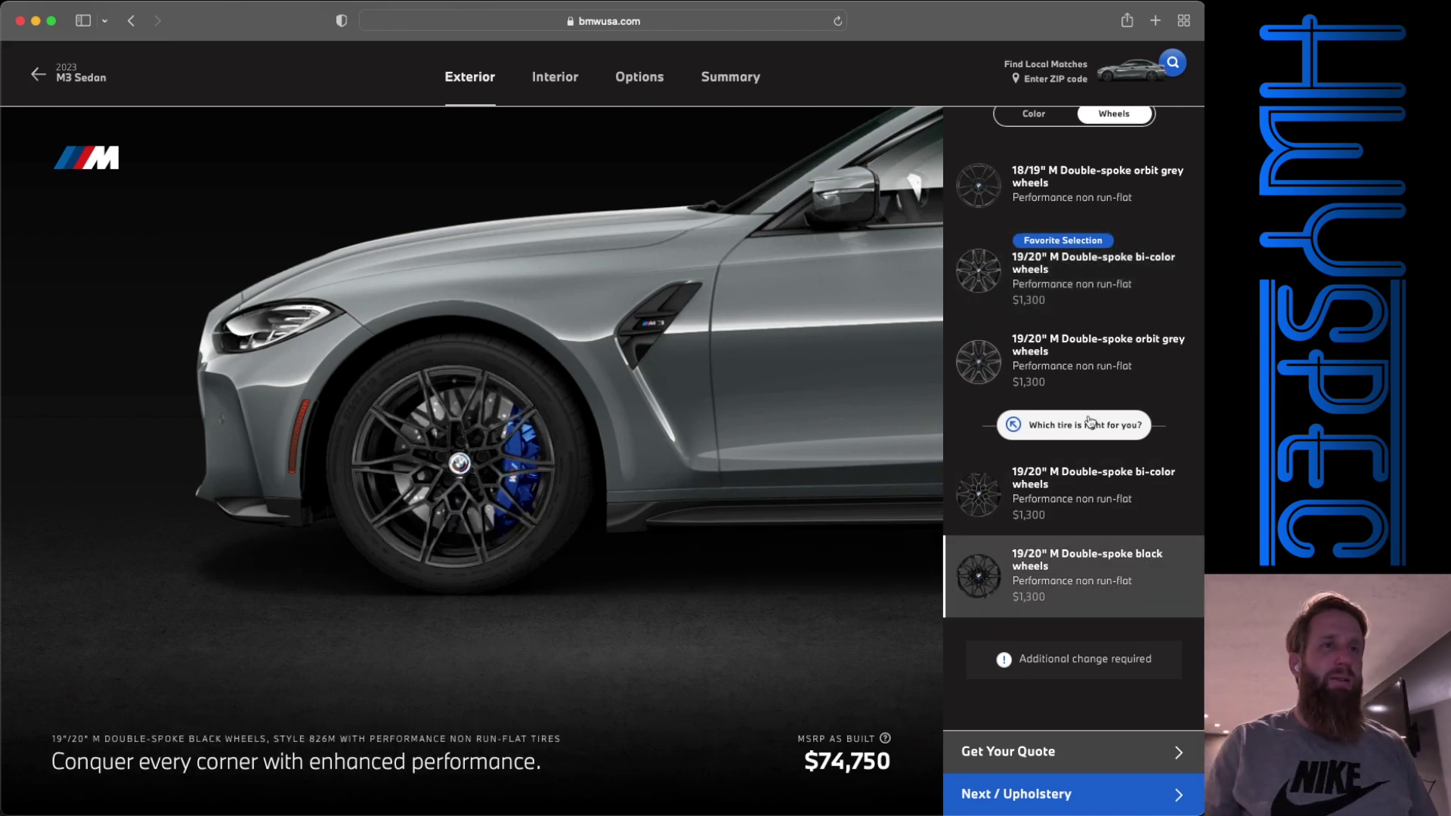
click(1099, 334)
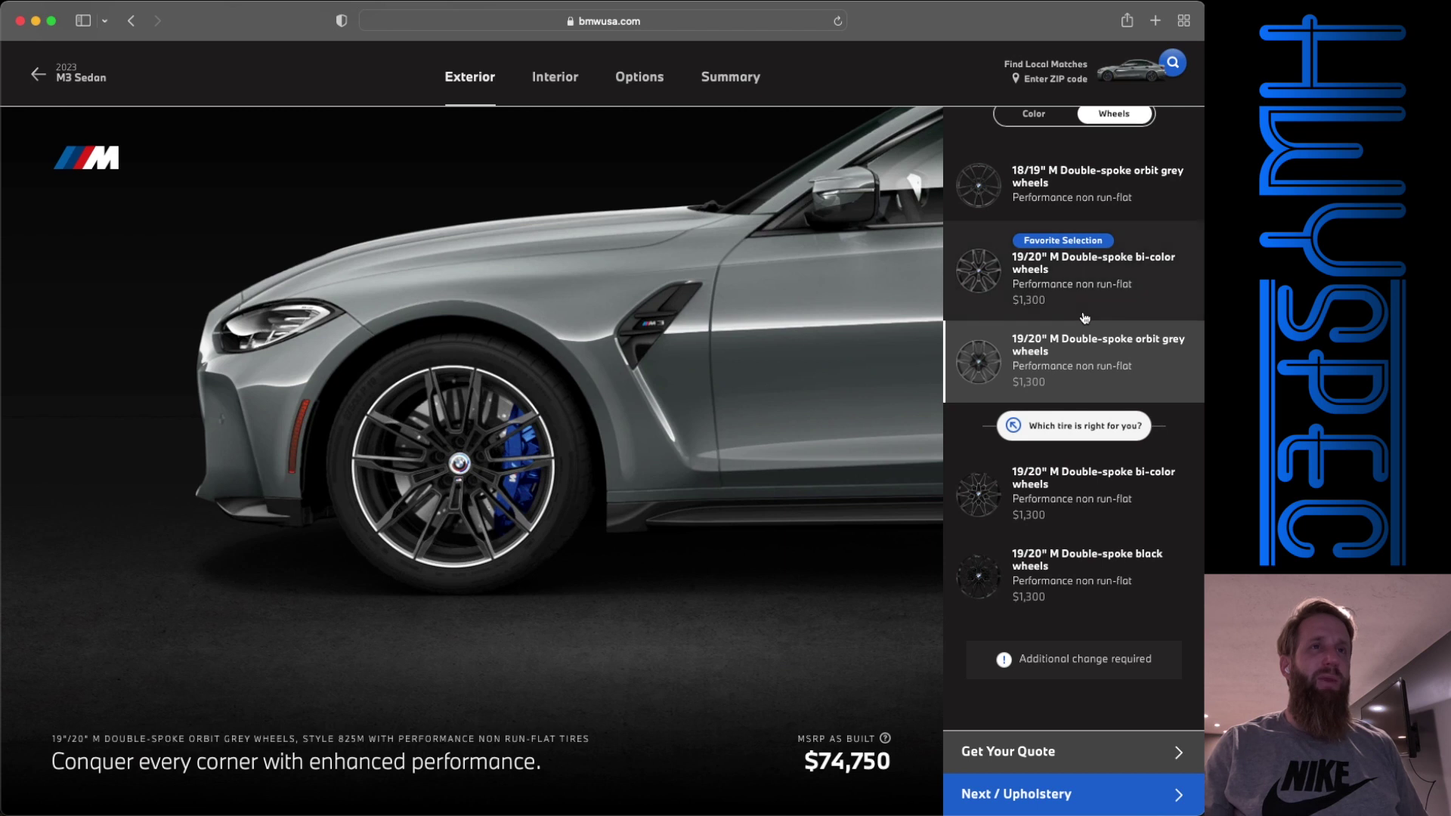
click(1058, 487)
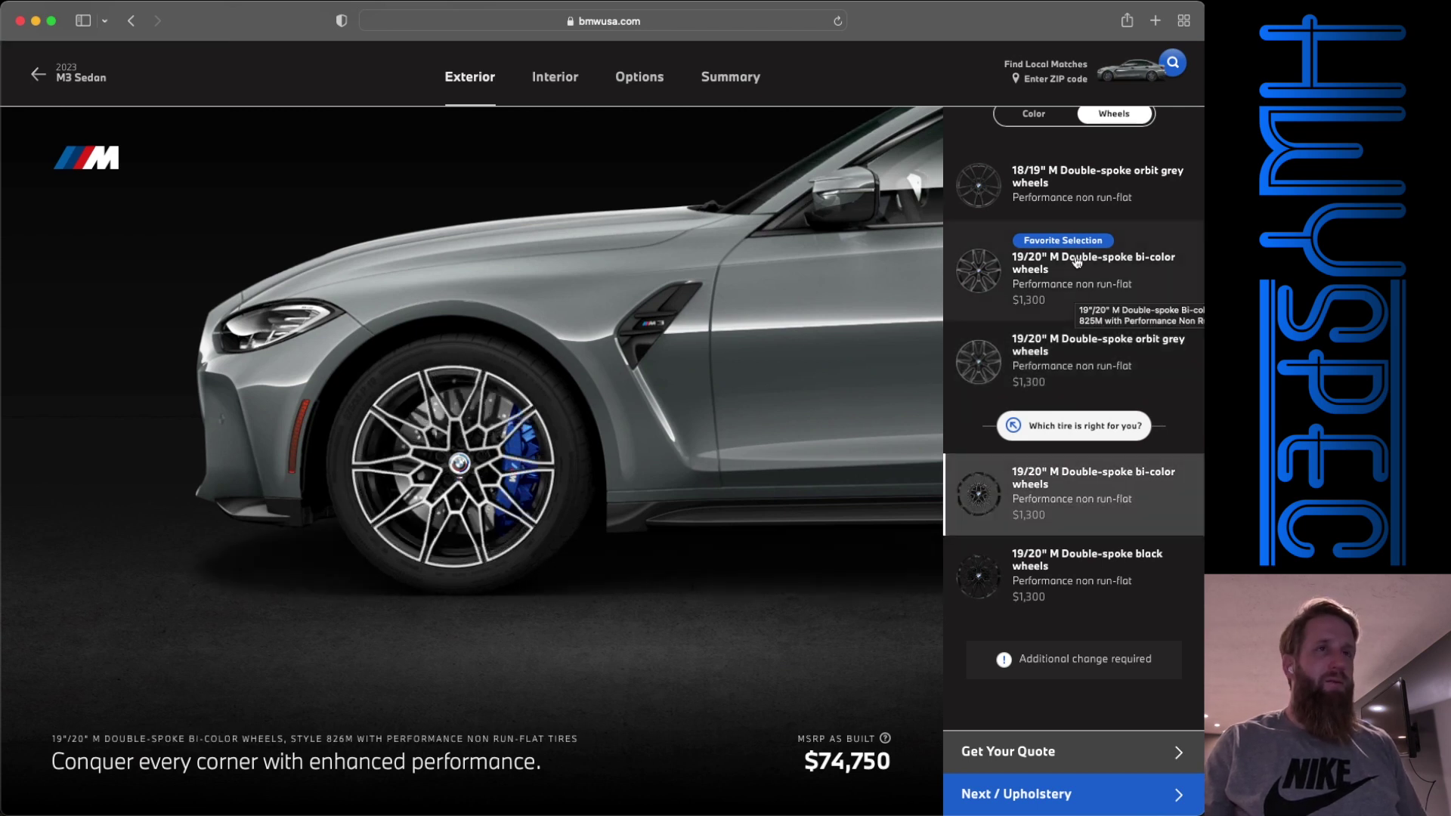
click(1090, 258)
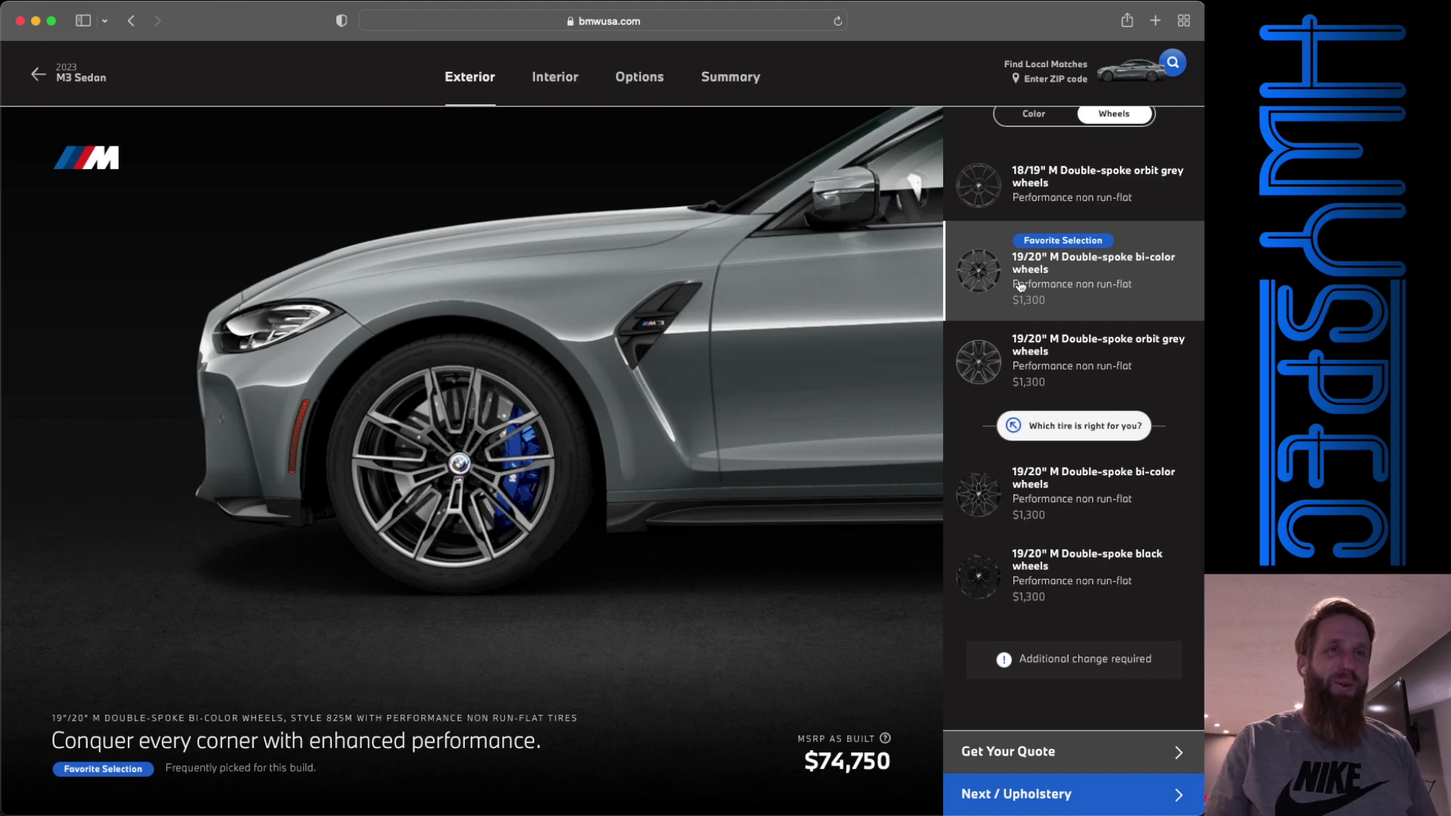
scroll(1082, 286, down, 1)
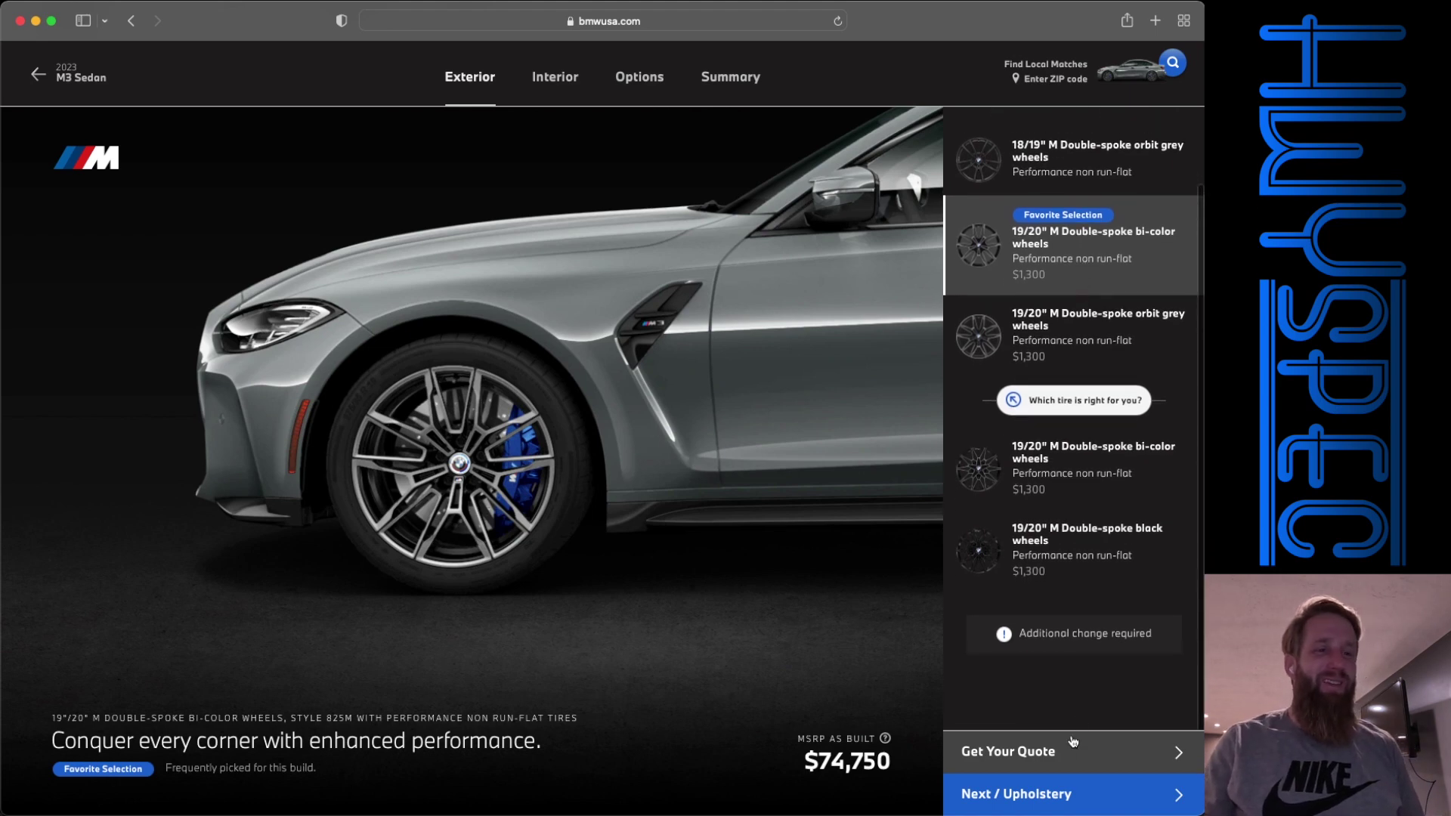
click(1032, 795)
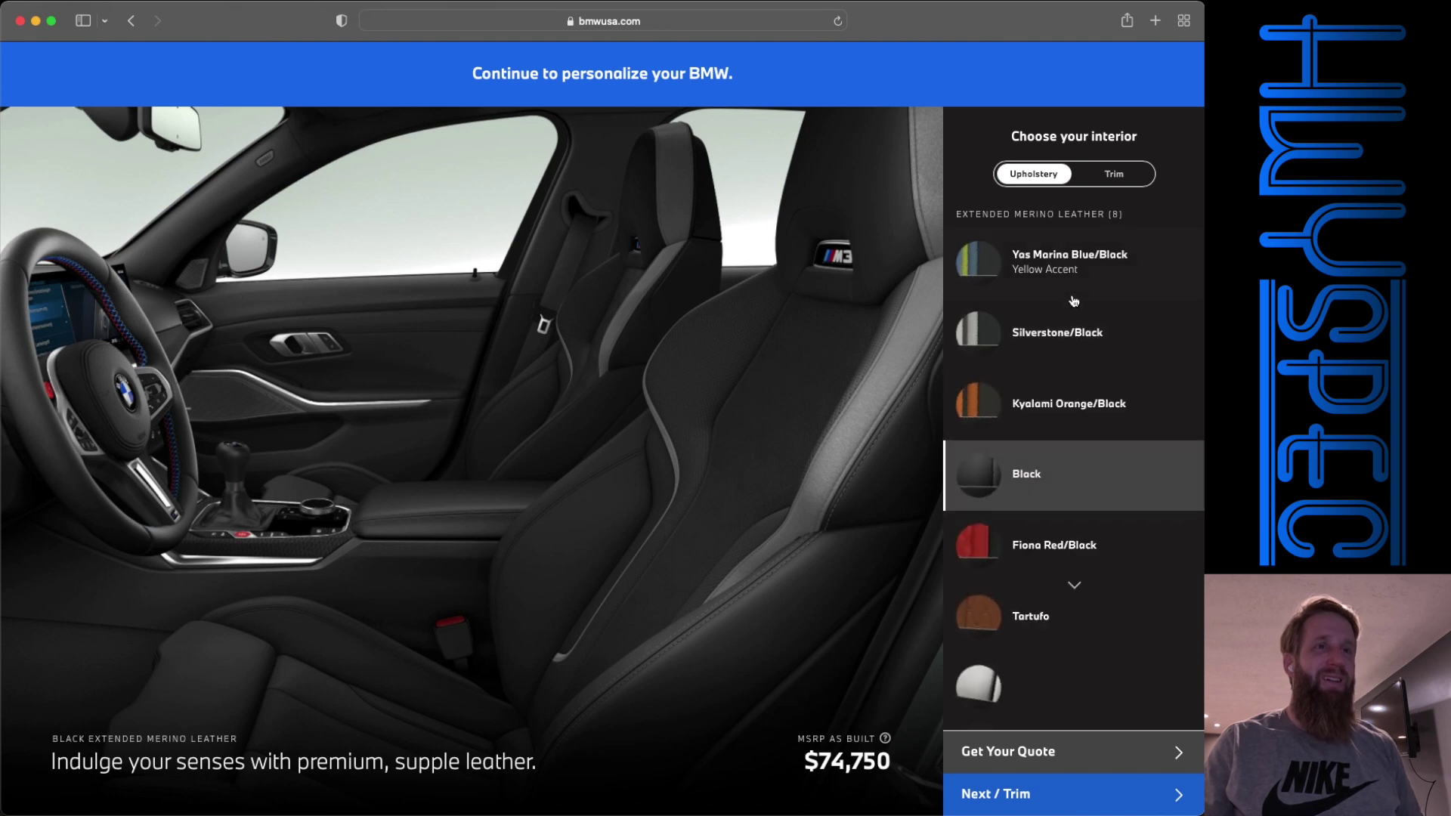
Step: Preview Yas Marina Blue/Black and Kyalami Orange/Black Full Merino leather upholstery
scroll(1121, 279, down, 3)
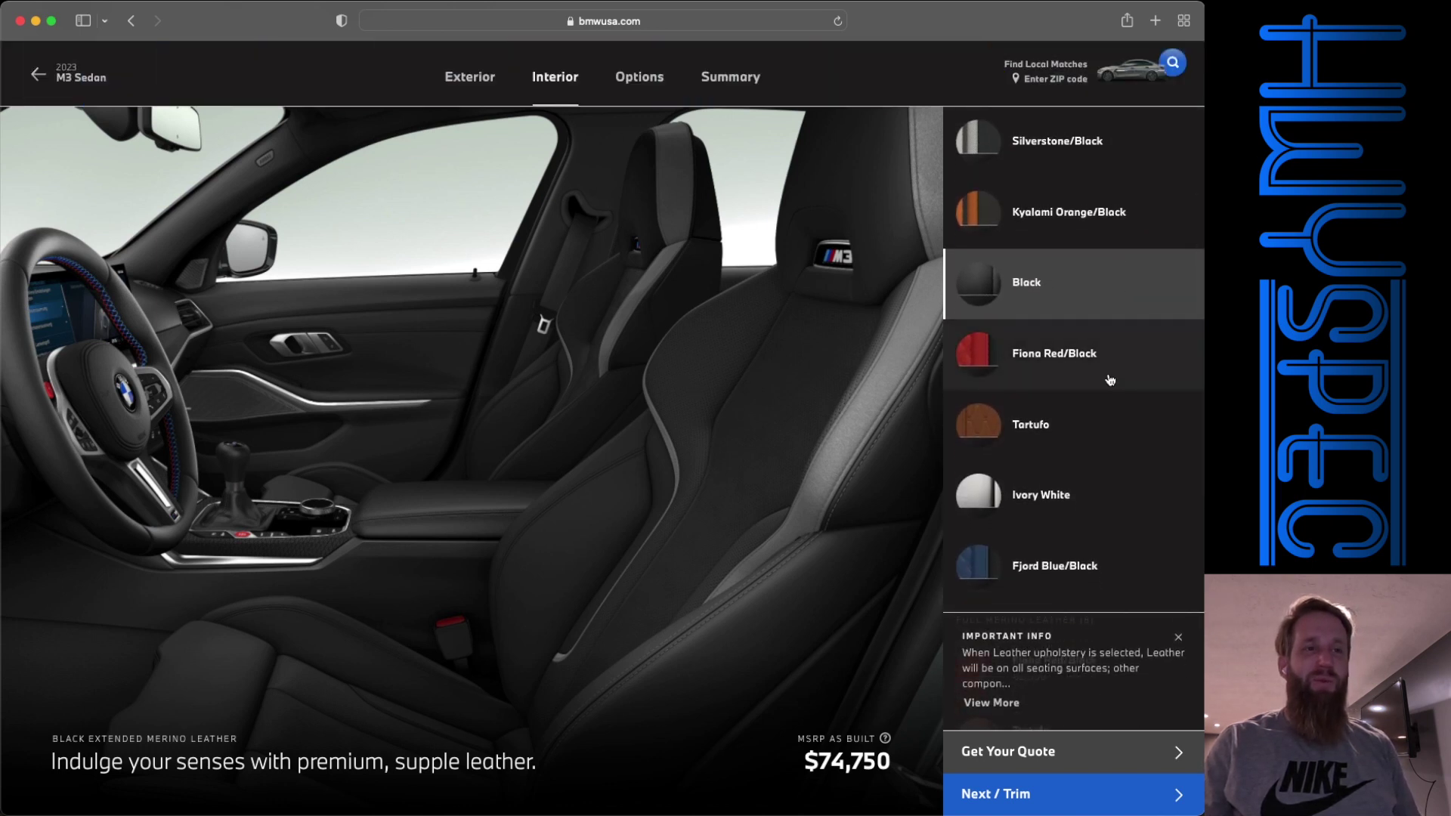
scroll(1110, 379, down, 1)
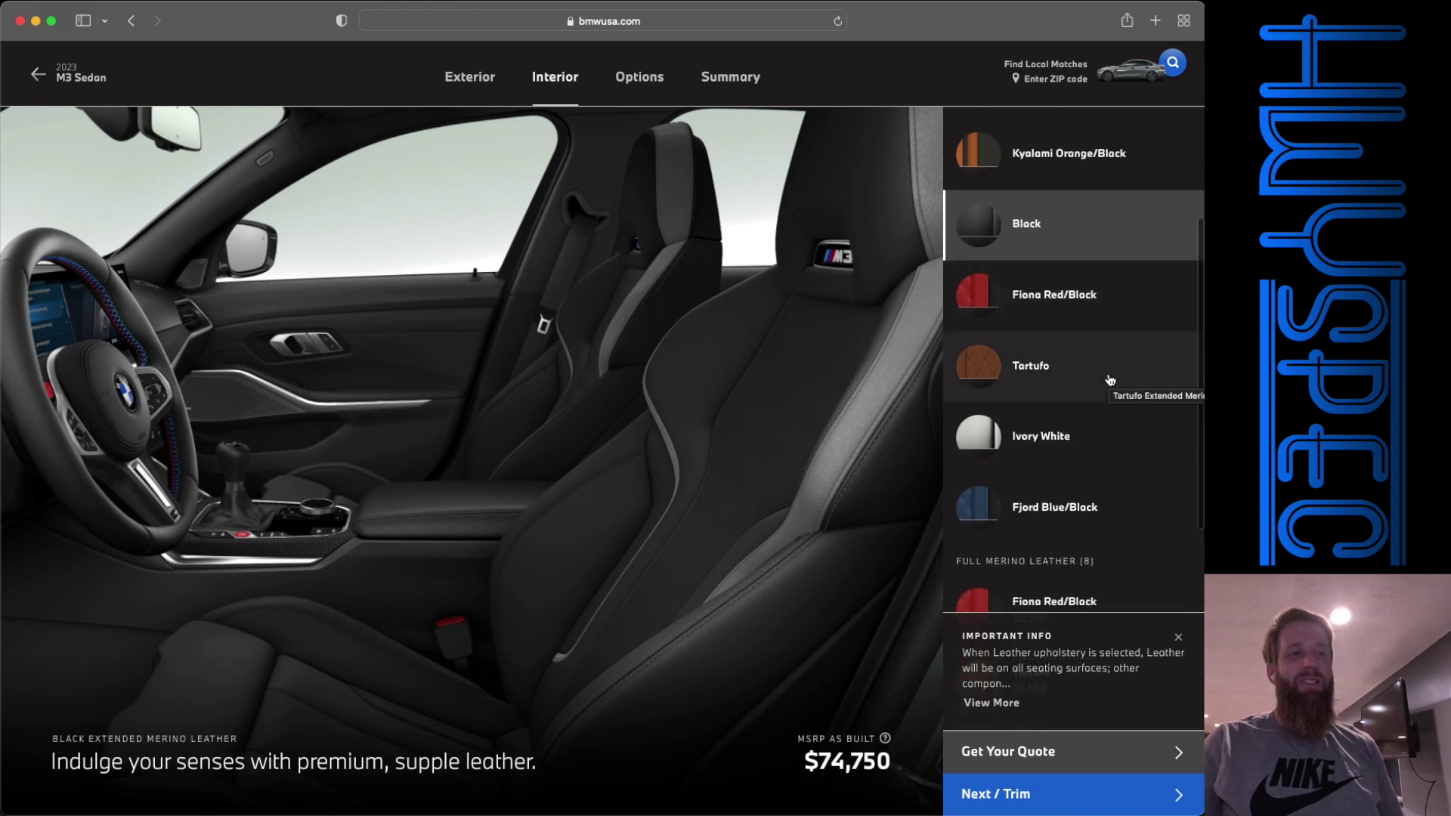
scroll(1109, 379, down, 5)
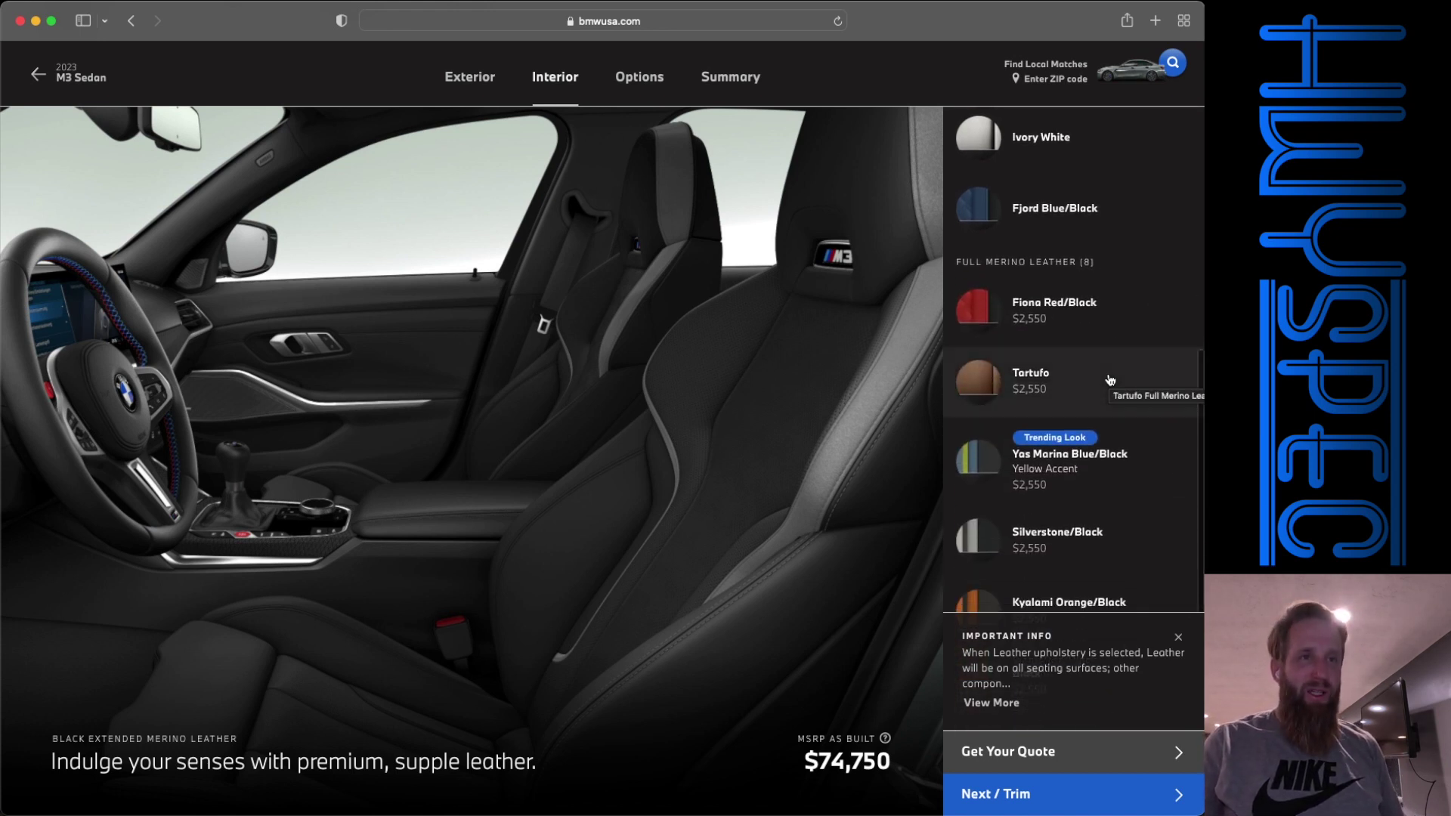
scroll(1088, 438, up, 1)
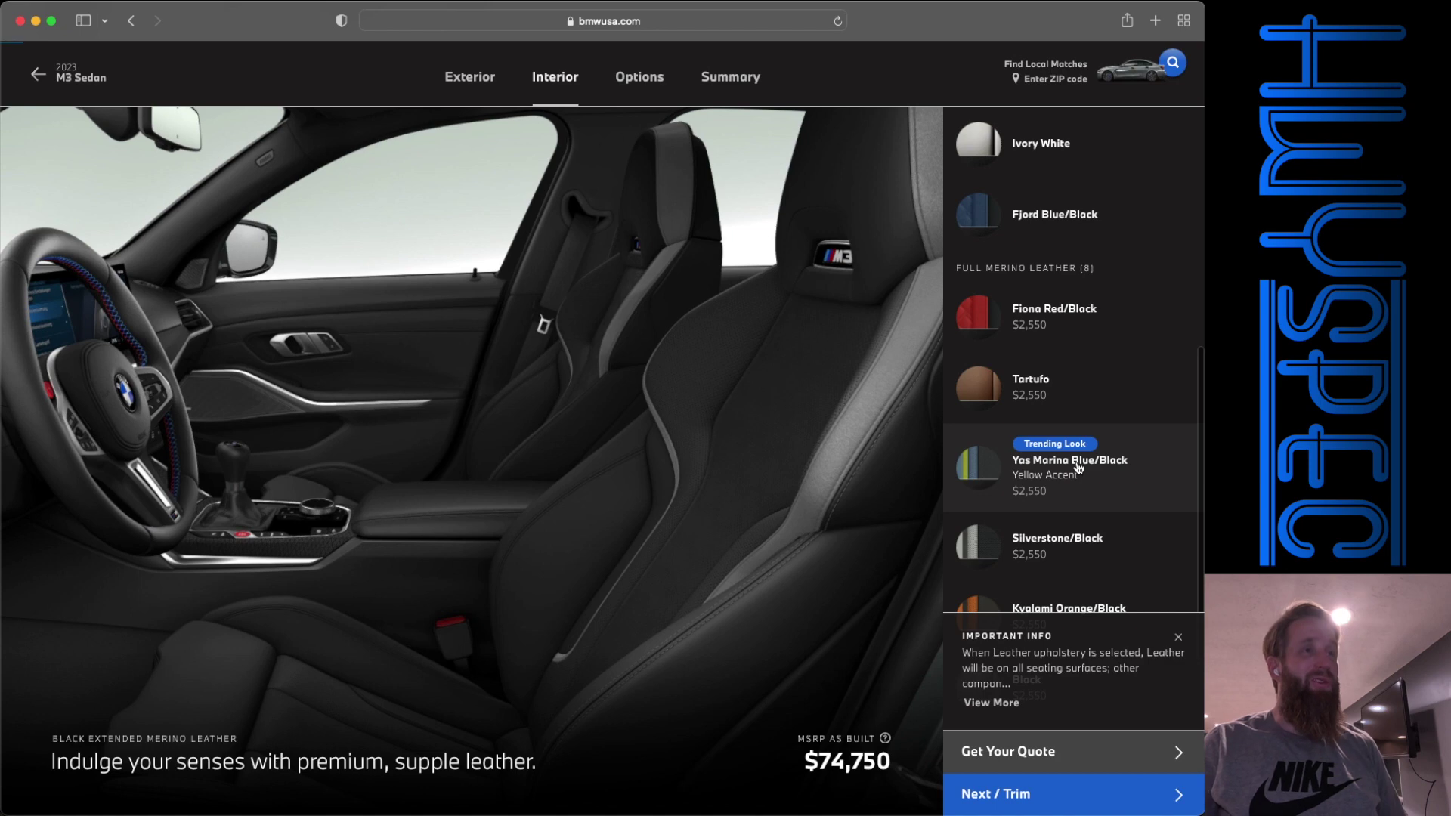
click(1078, 467)
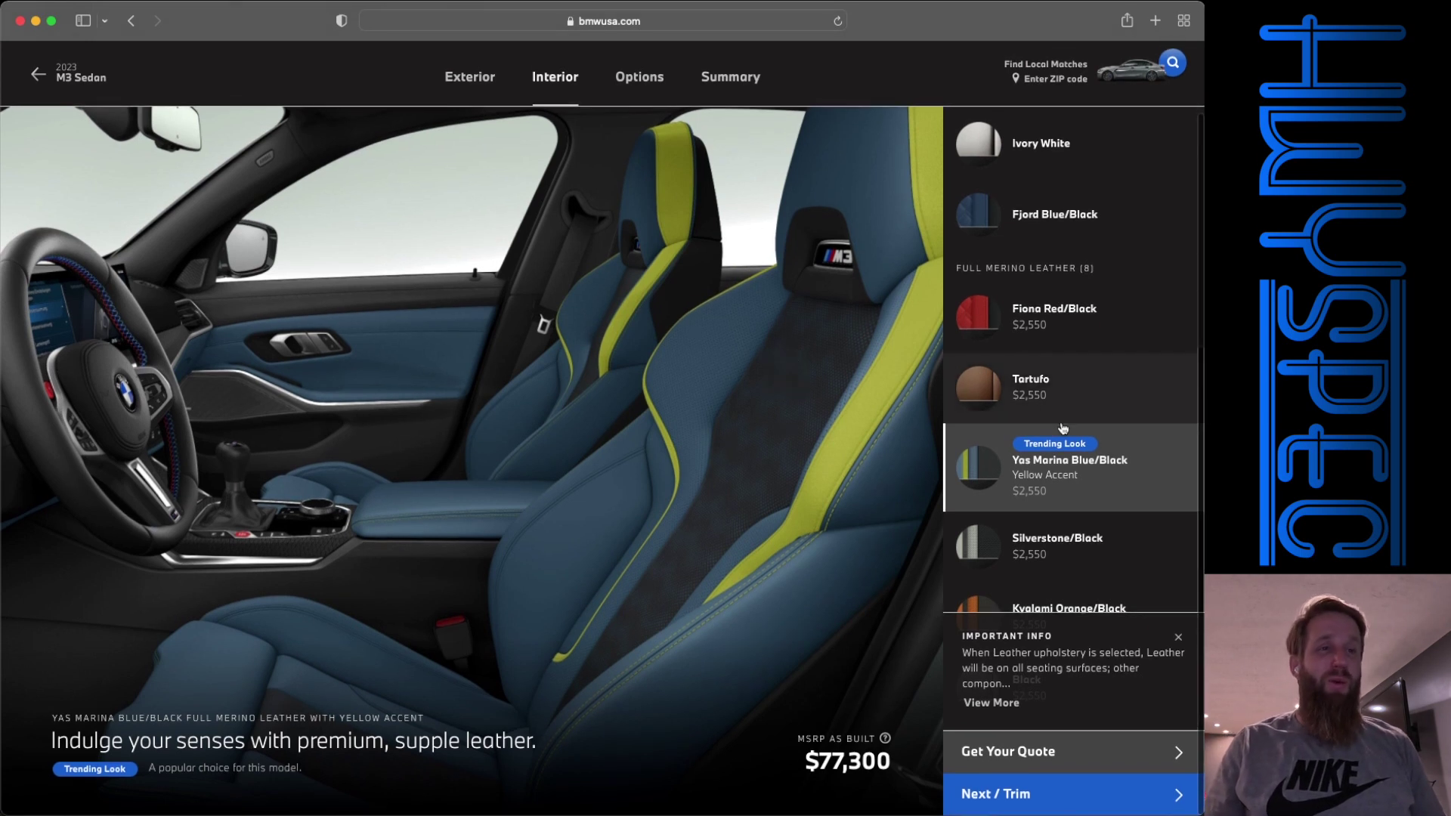
scroll(1062, 428, down, 3)
click(1043, 504)
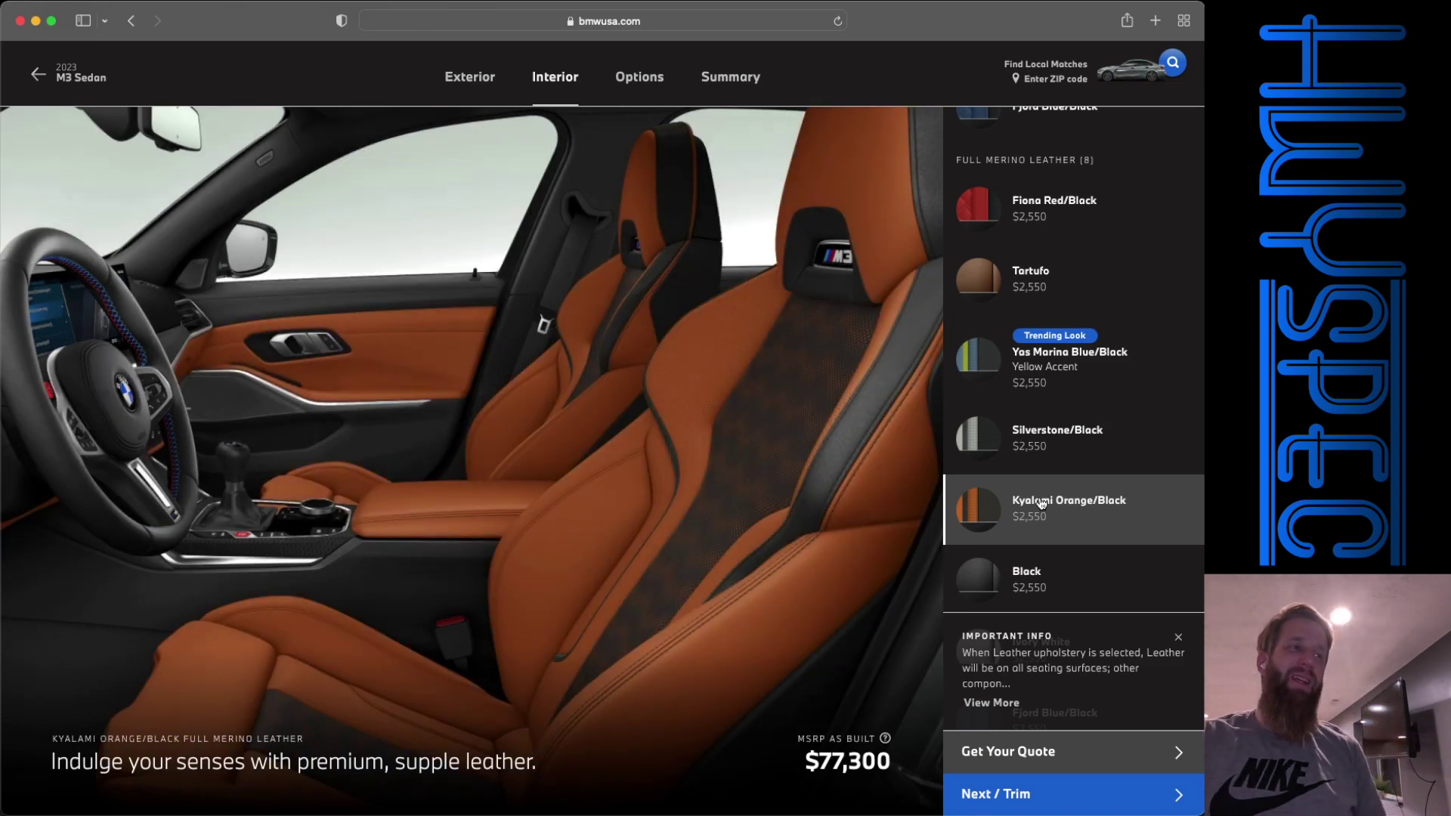
scroll(1096, 446, down, 6)
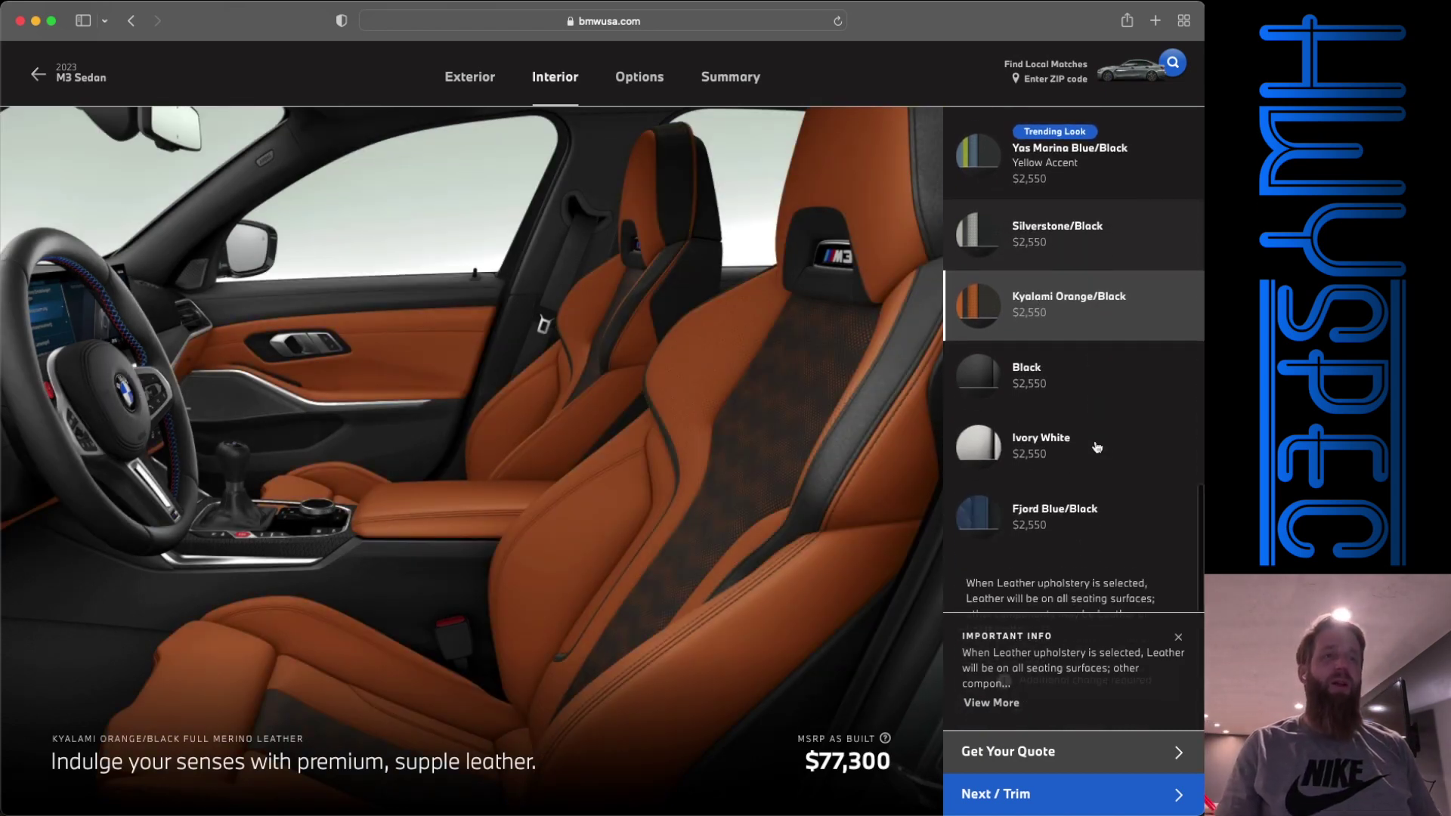
Step: Compare Fjord Blue, Ivory White and Fiona Red, then settle on Kyalami Orange/Black ($2,550)
click(1055, 486)
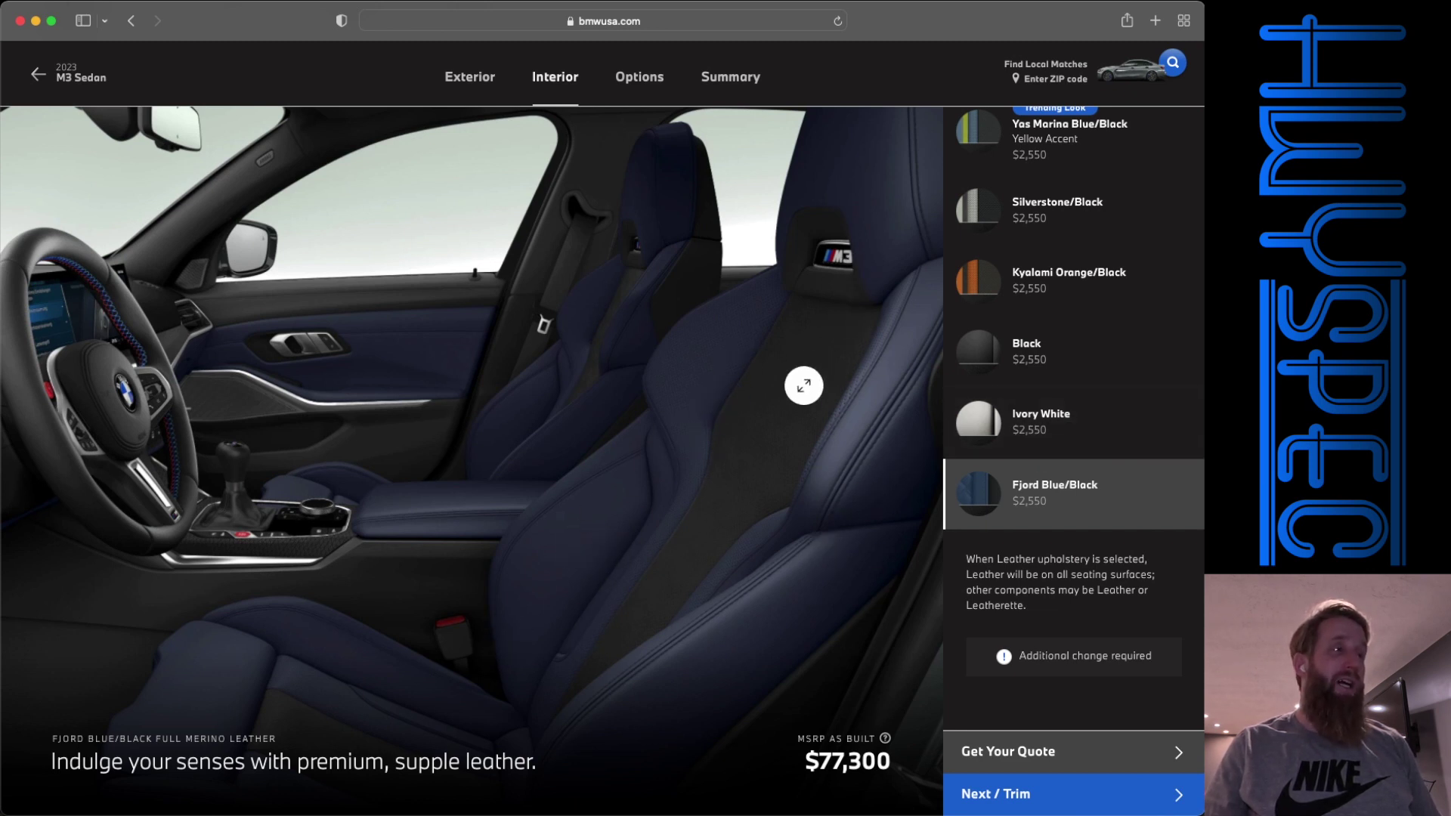
click(1099, 429)
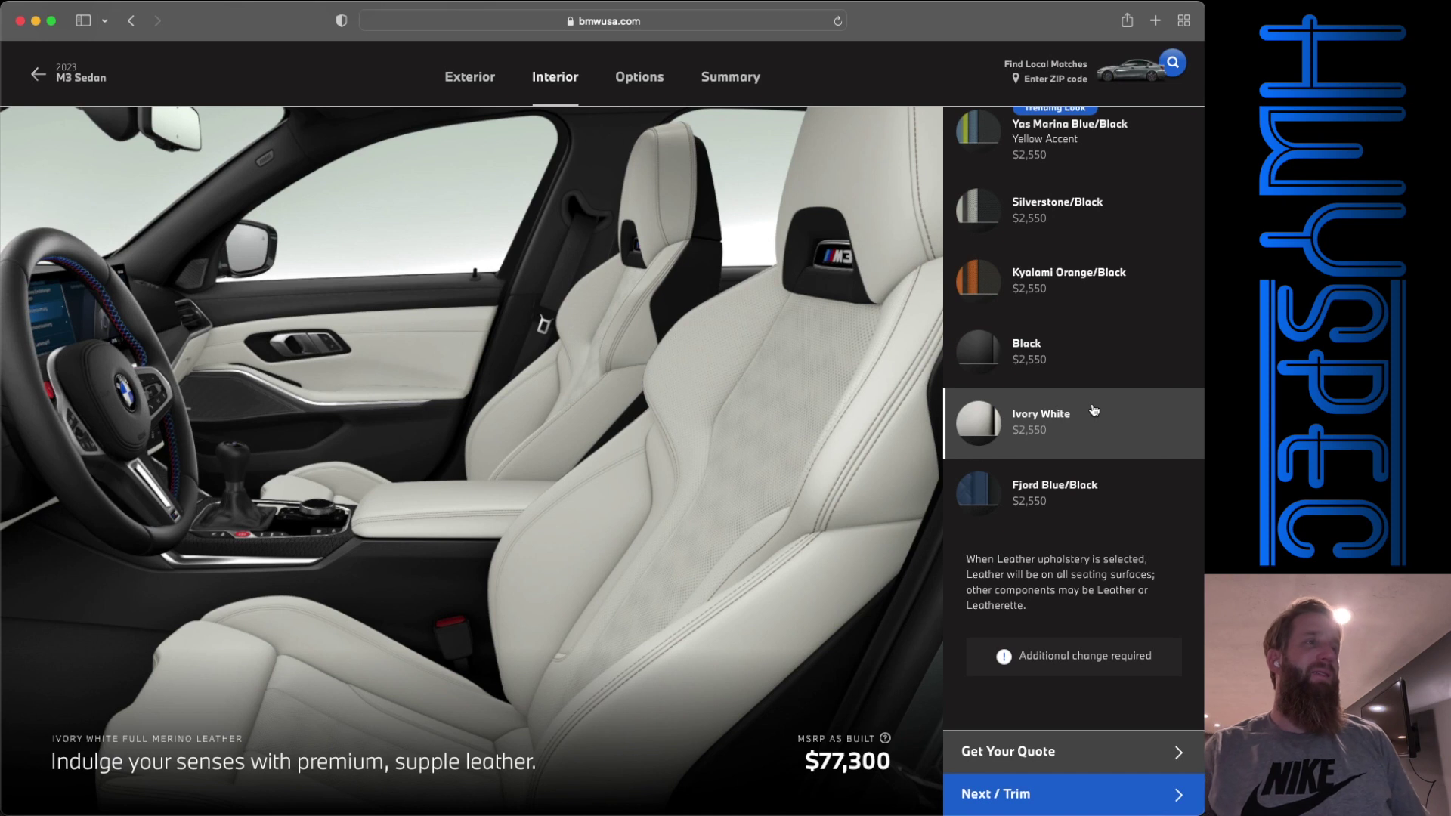
scroll(1093, 411, up, 3)
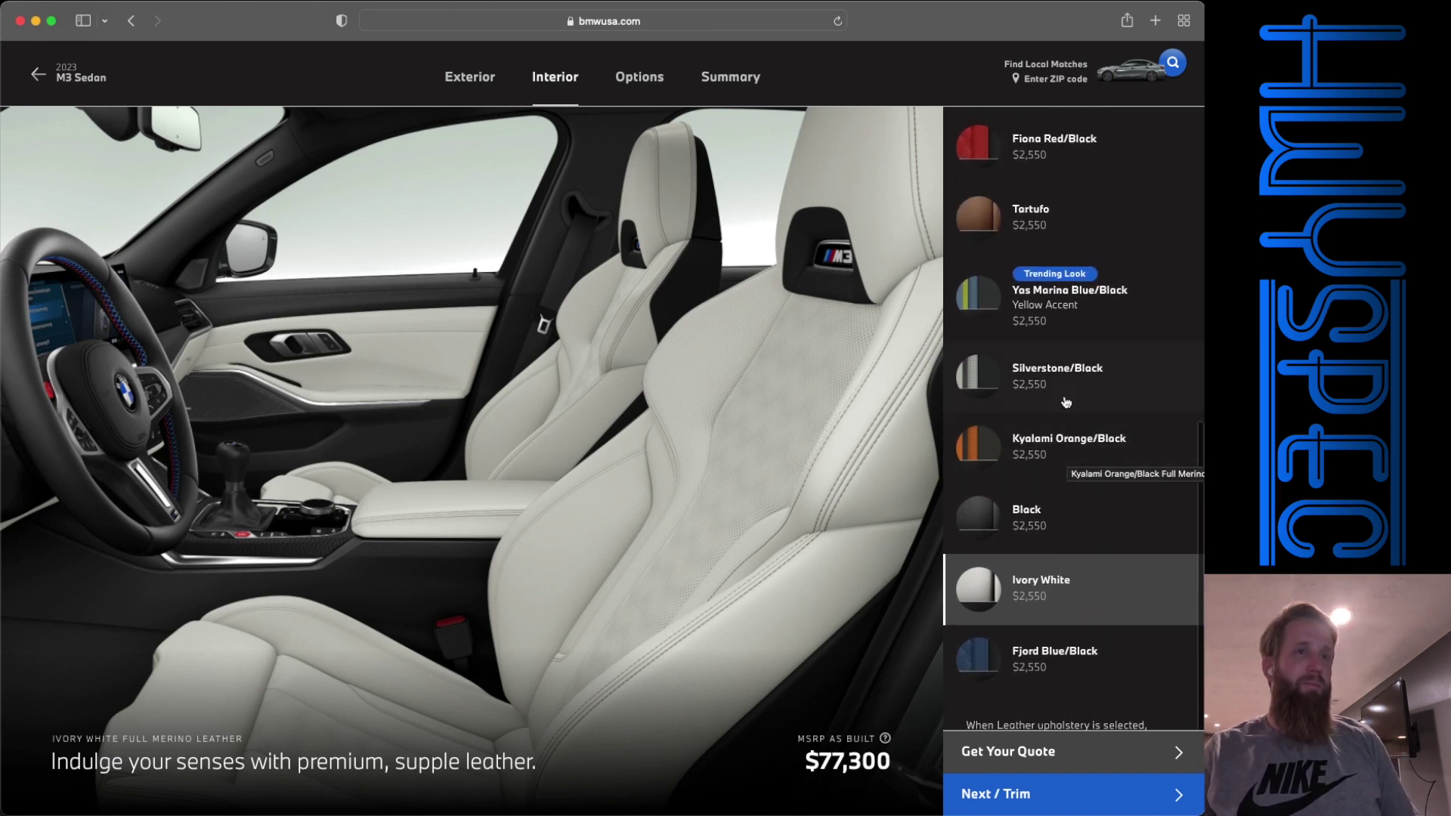
click(1065, 447)
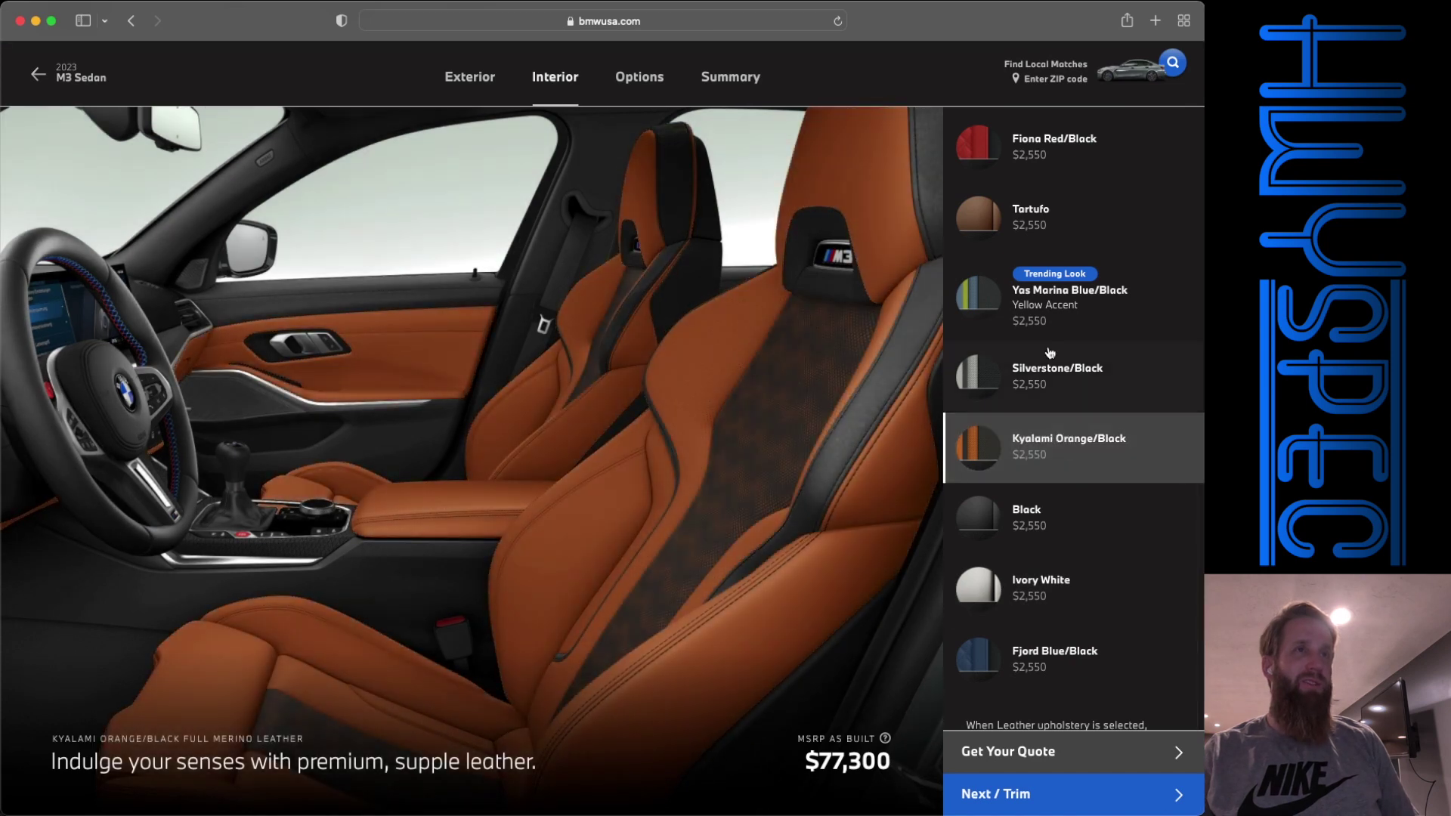
click(1066, 148)
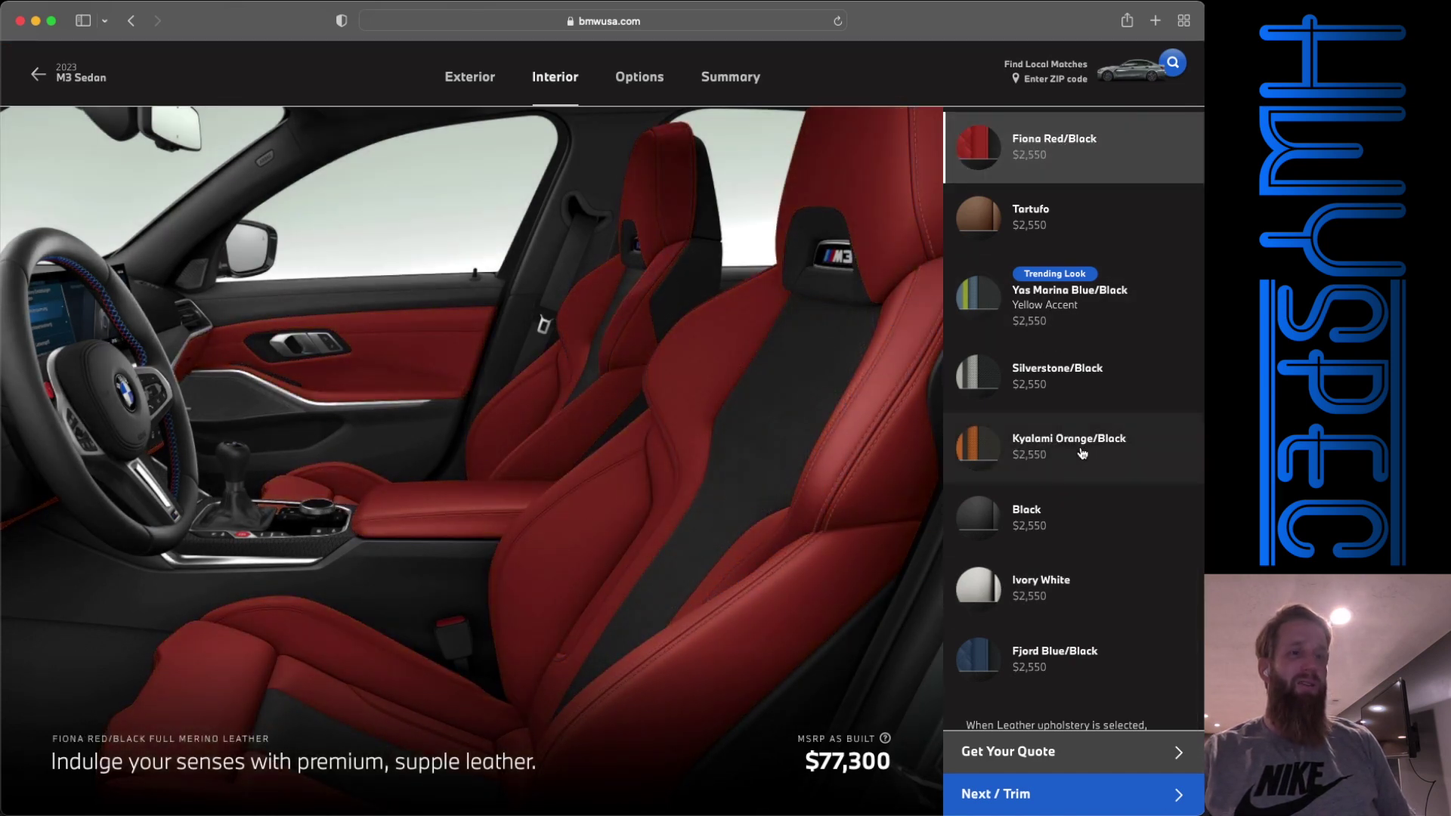
click(1082, 452)
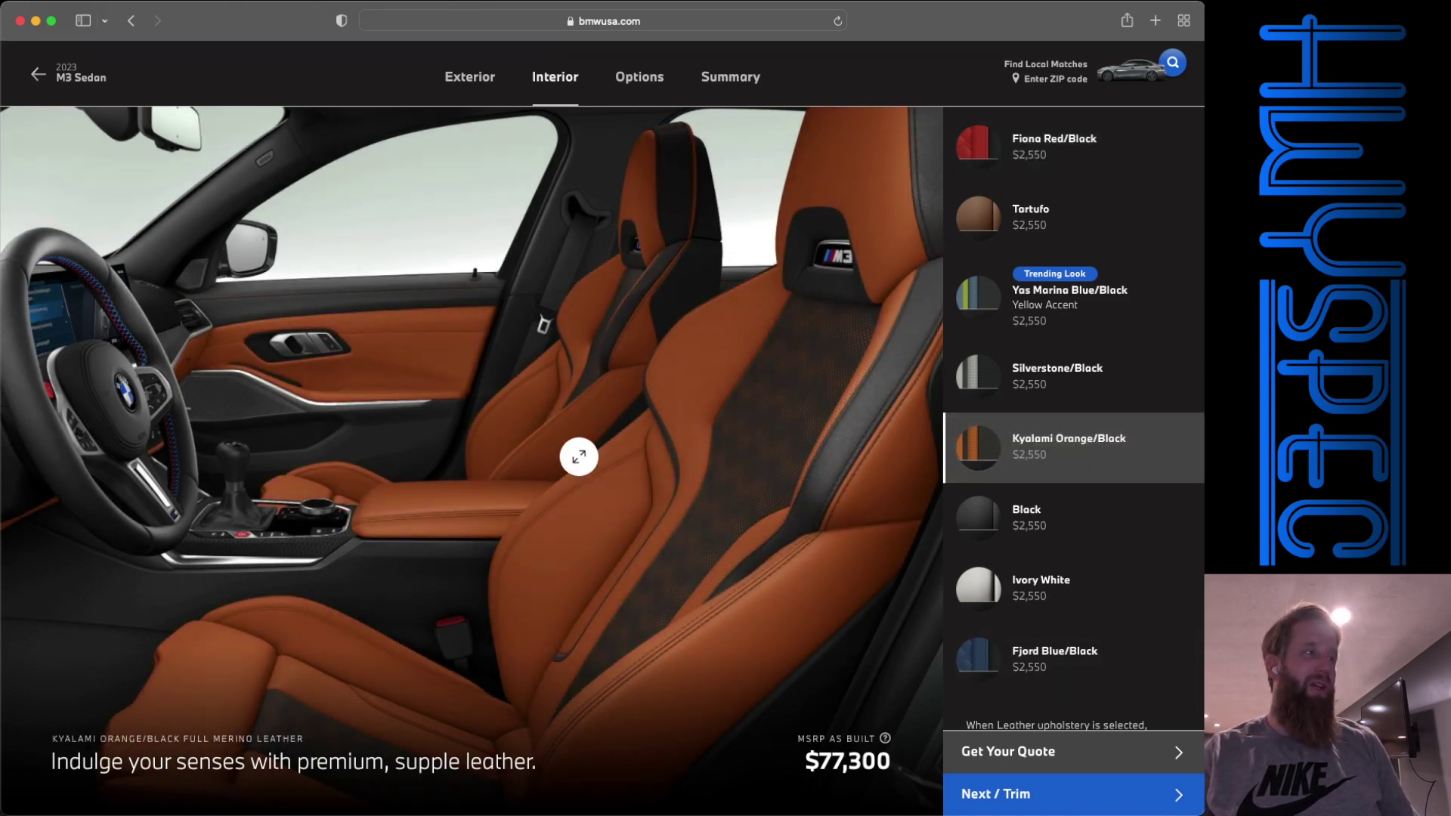
click(1048, 806)
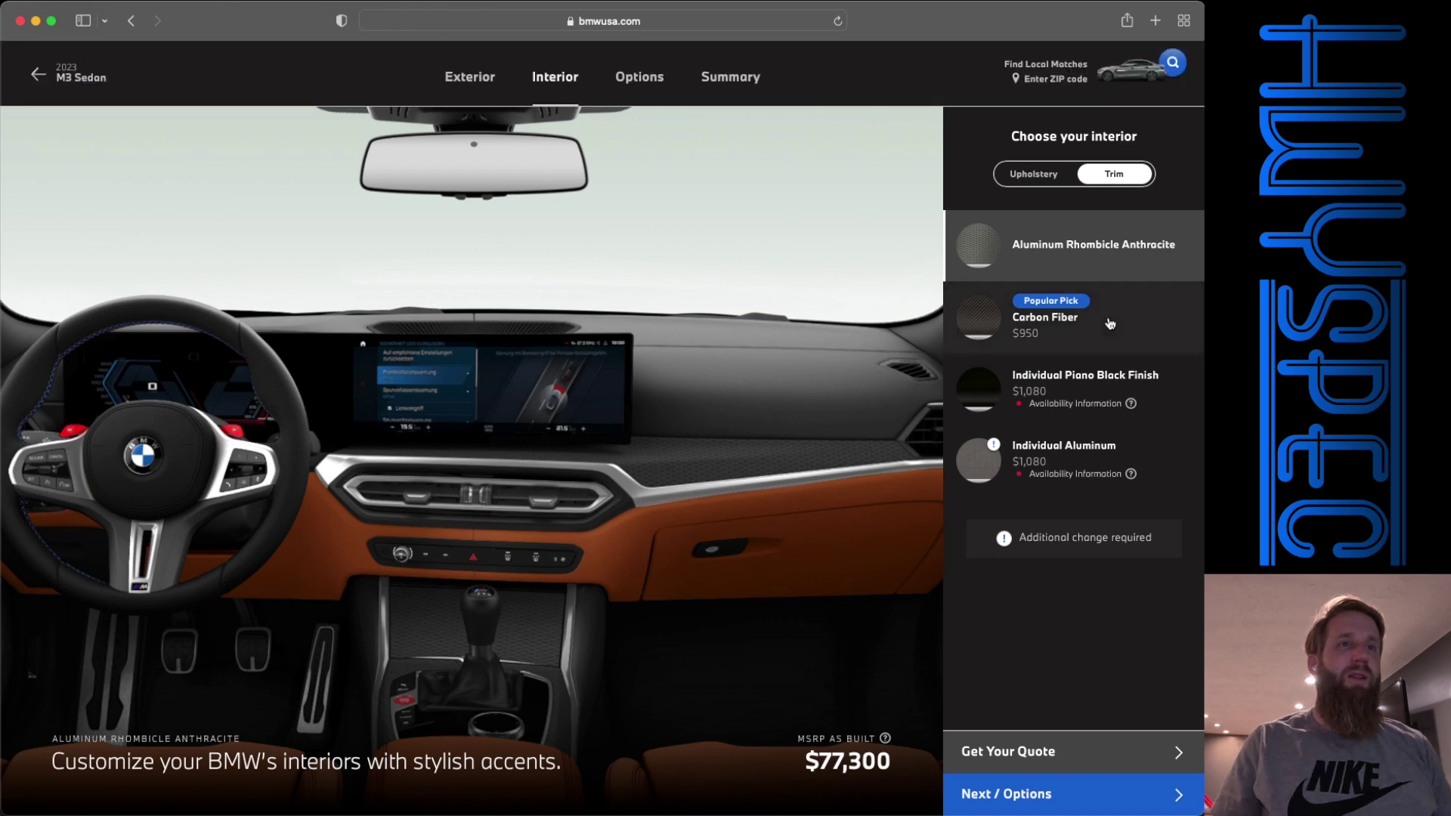
Step: Choose Carbon Fiber trim, then add the Executive Package and the $700 Parking Assistance Package
click(1109, 323)
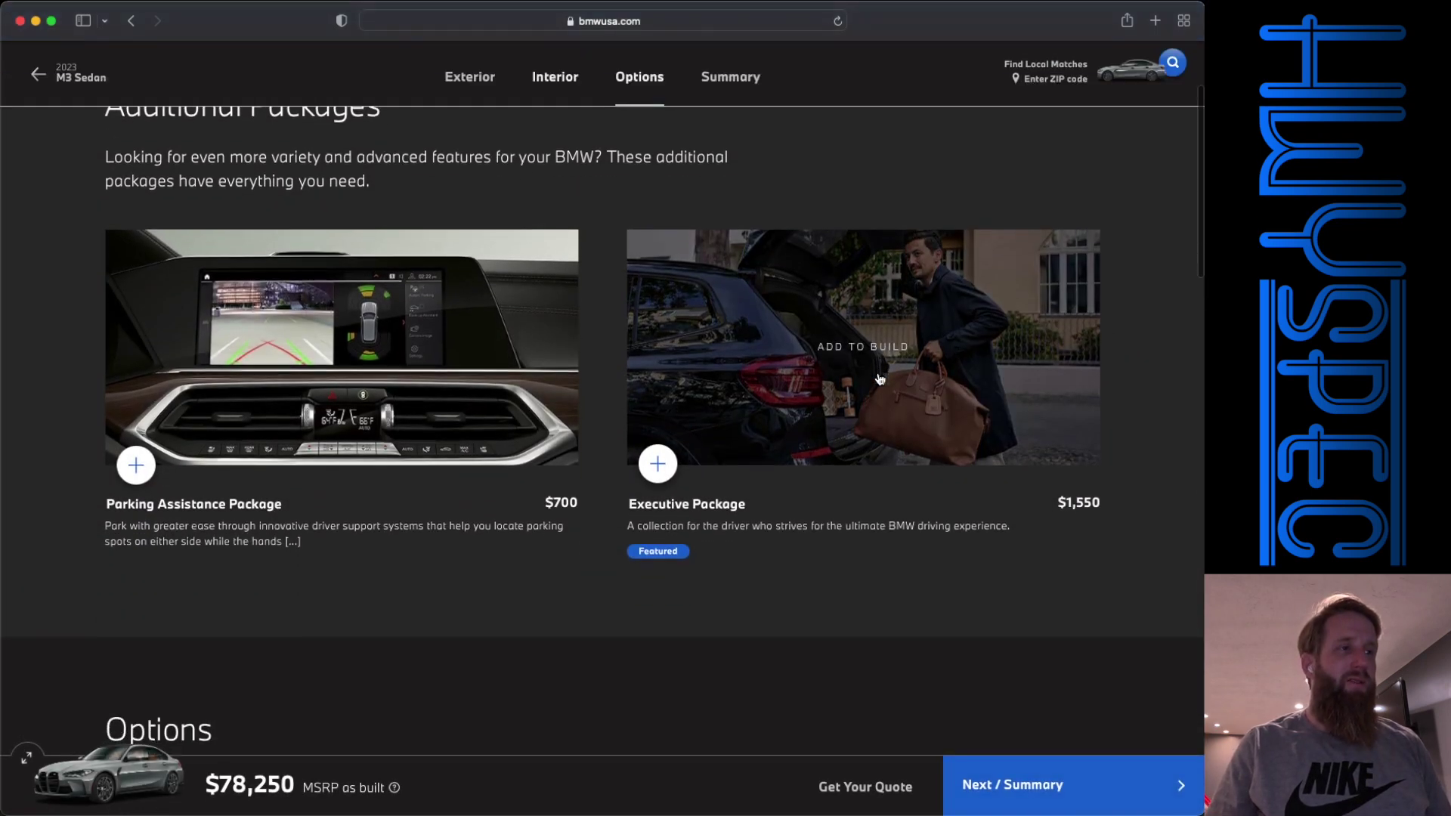
click(716, 507)
scroll(763, 375, down, 5)
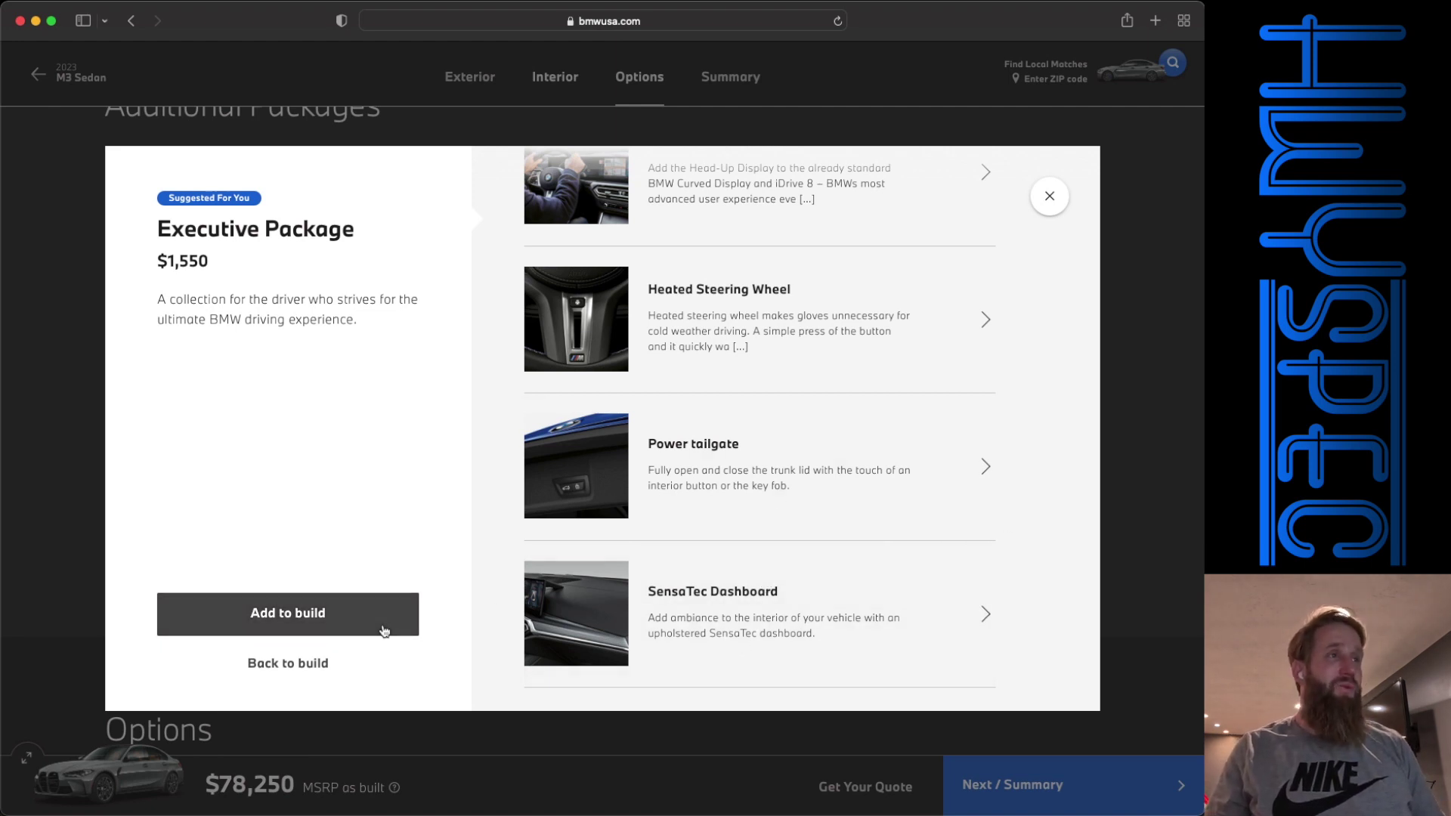
scroll(732, 392, up, 3)
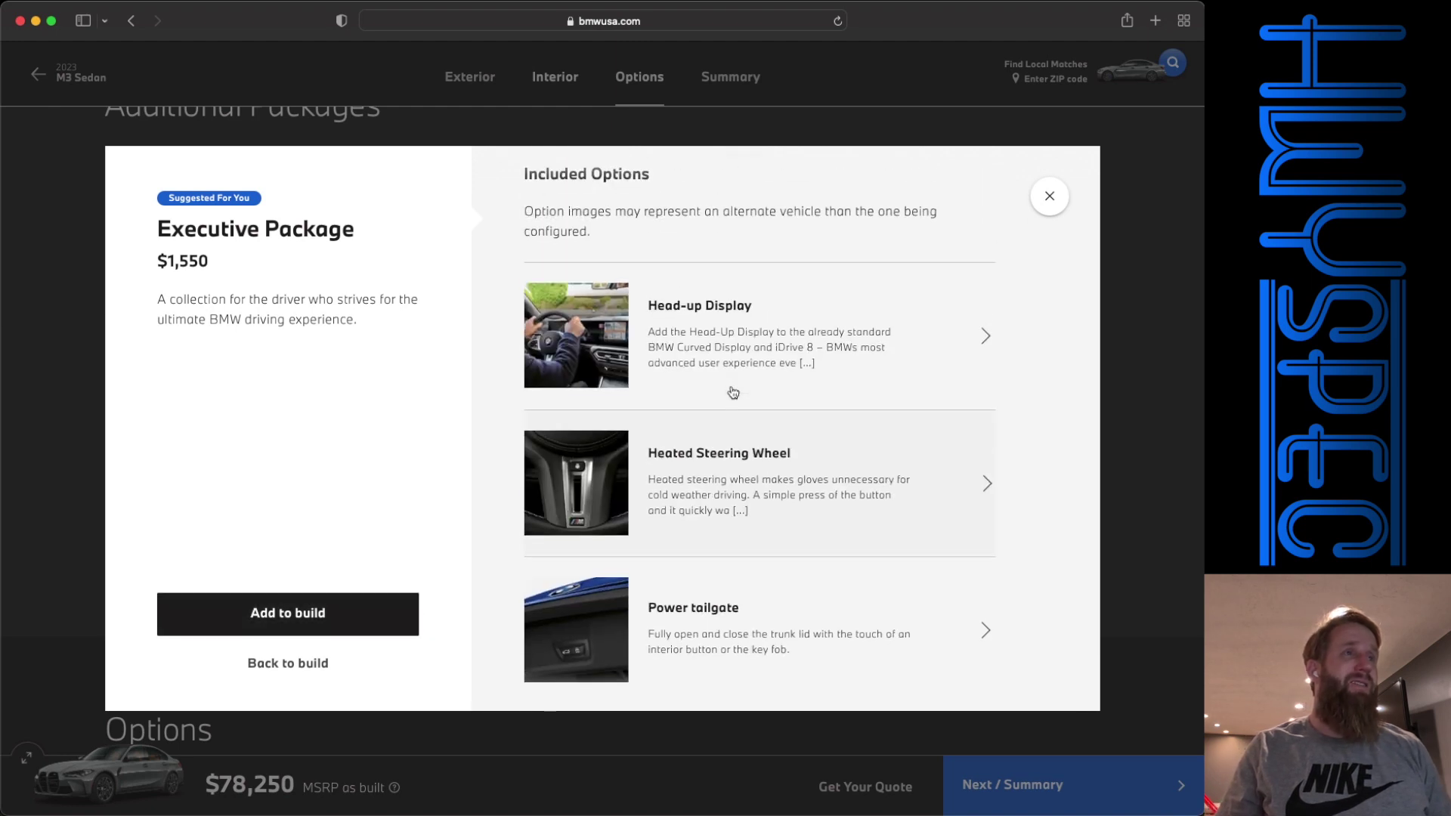
scroll(742, 389, down, 2)
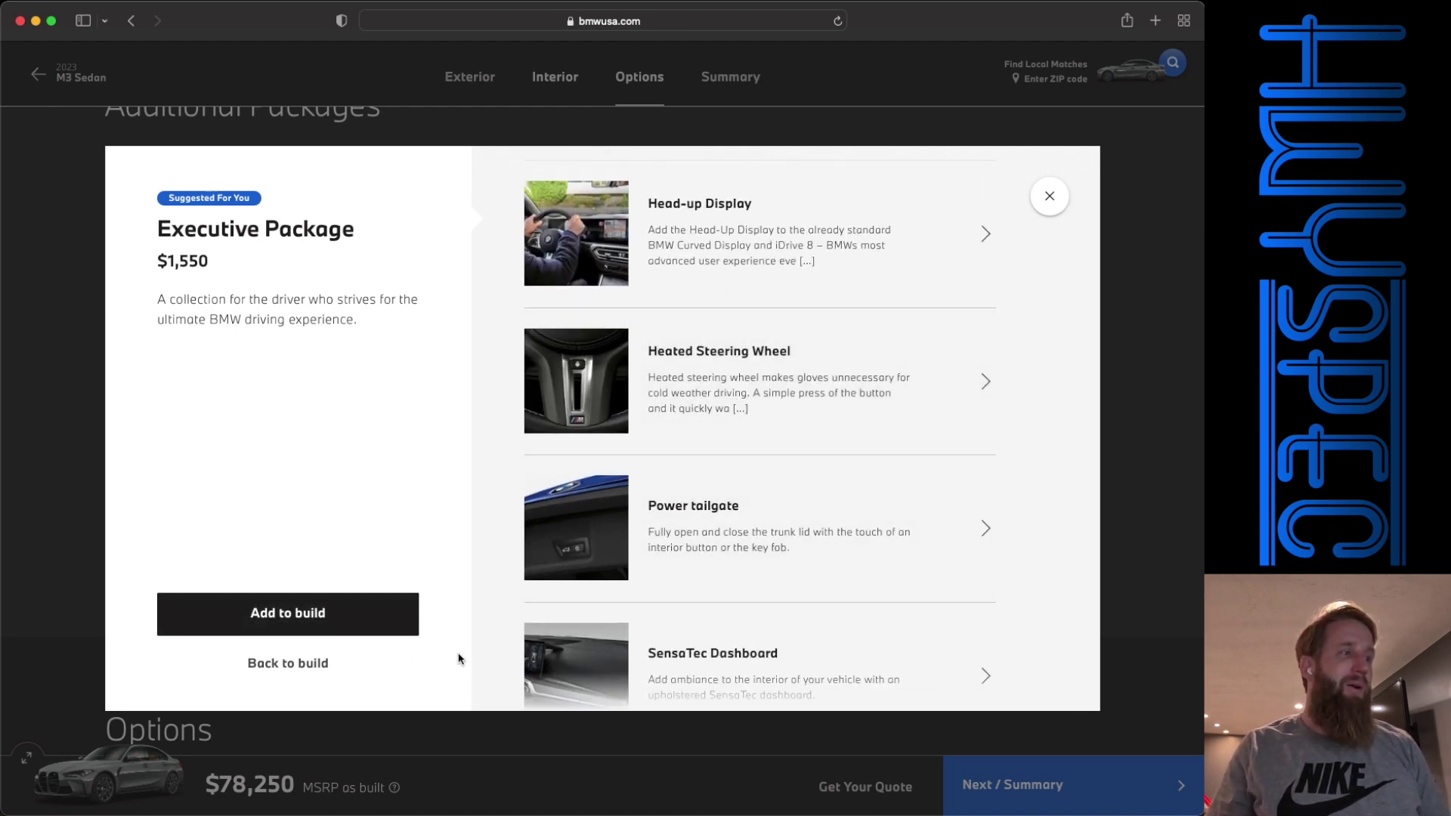
click(352, 633)
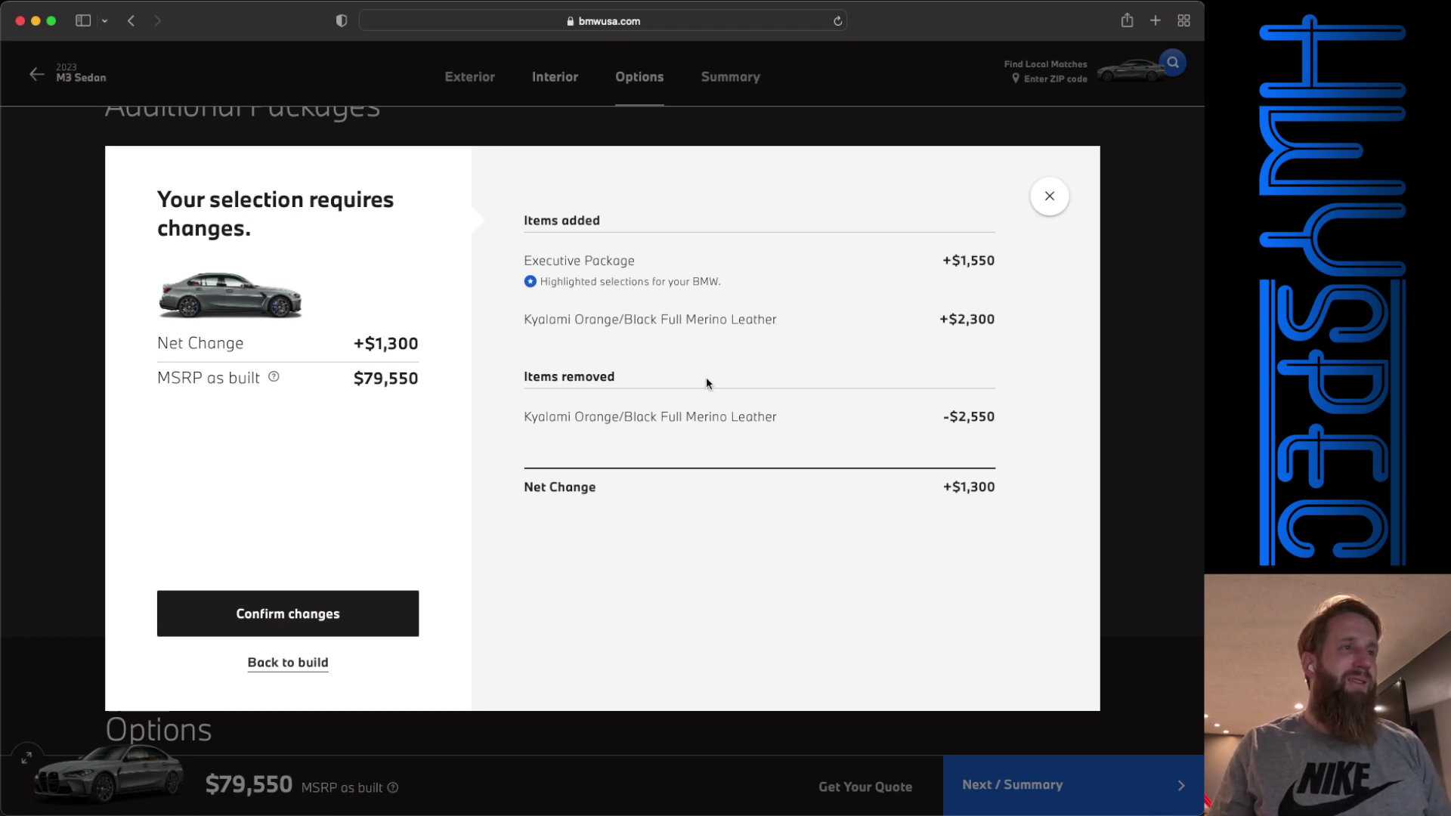
click(364, 607)
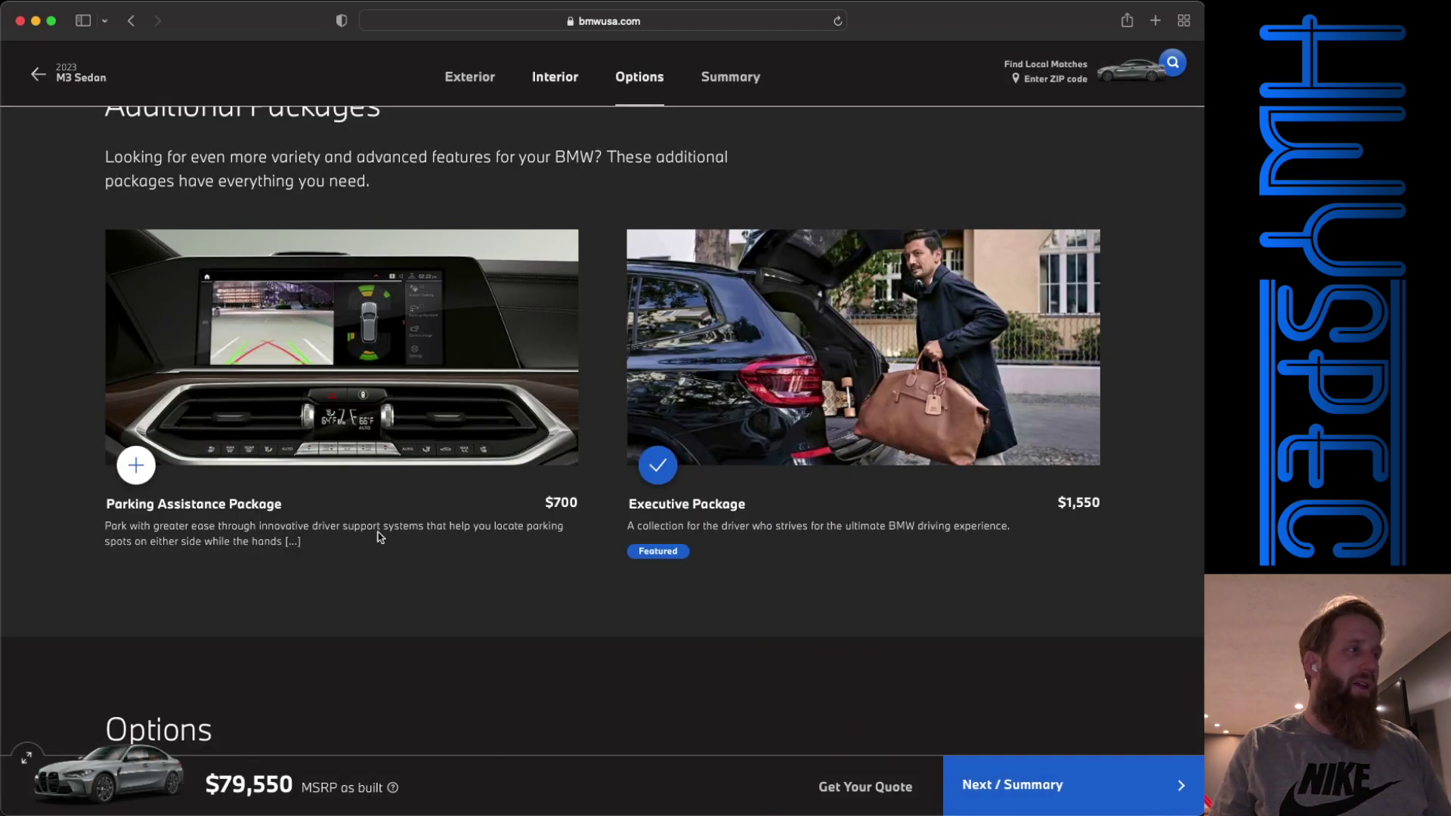
click(217, 517)
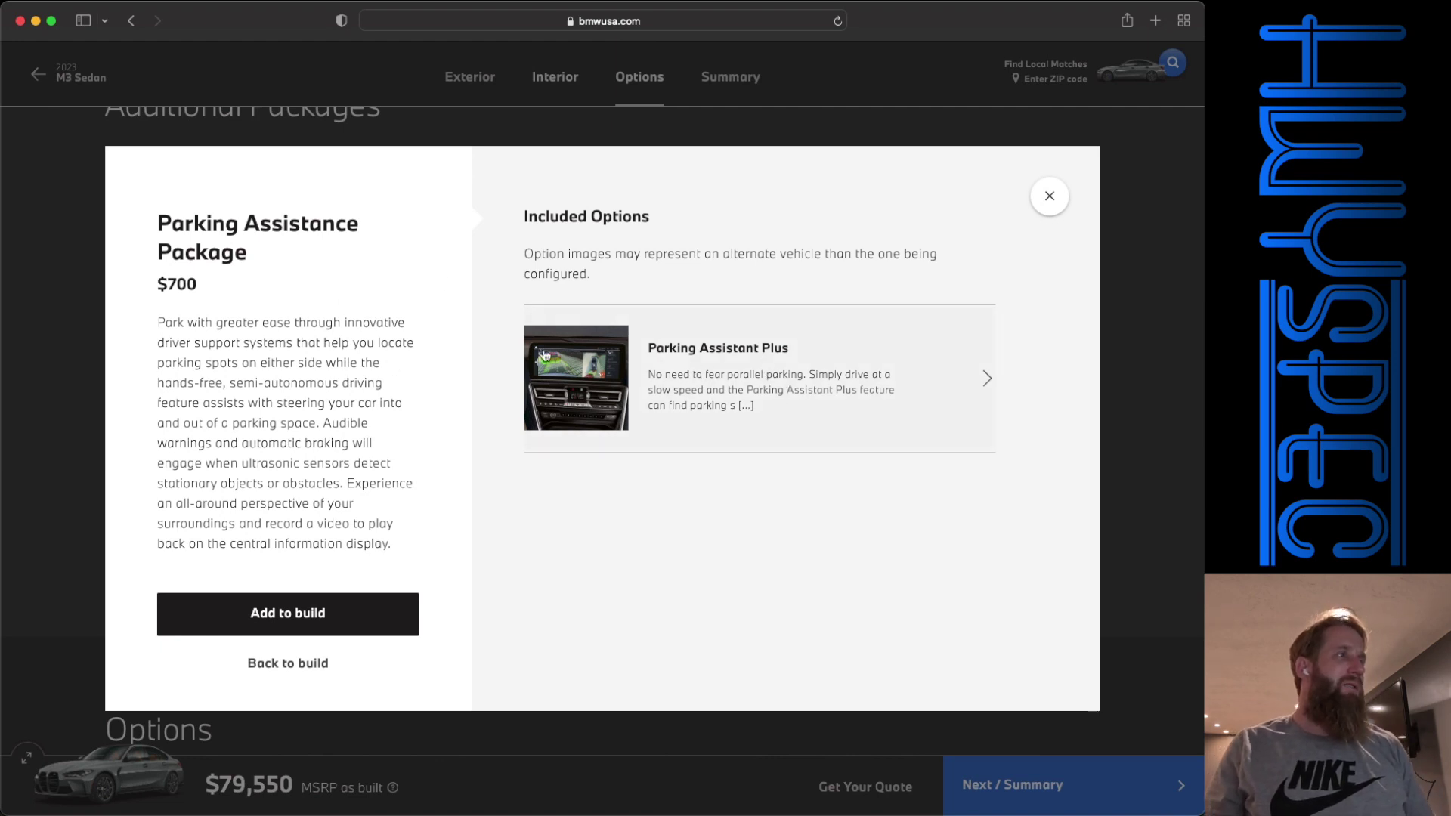
click(392, 617)
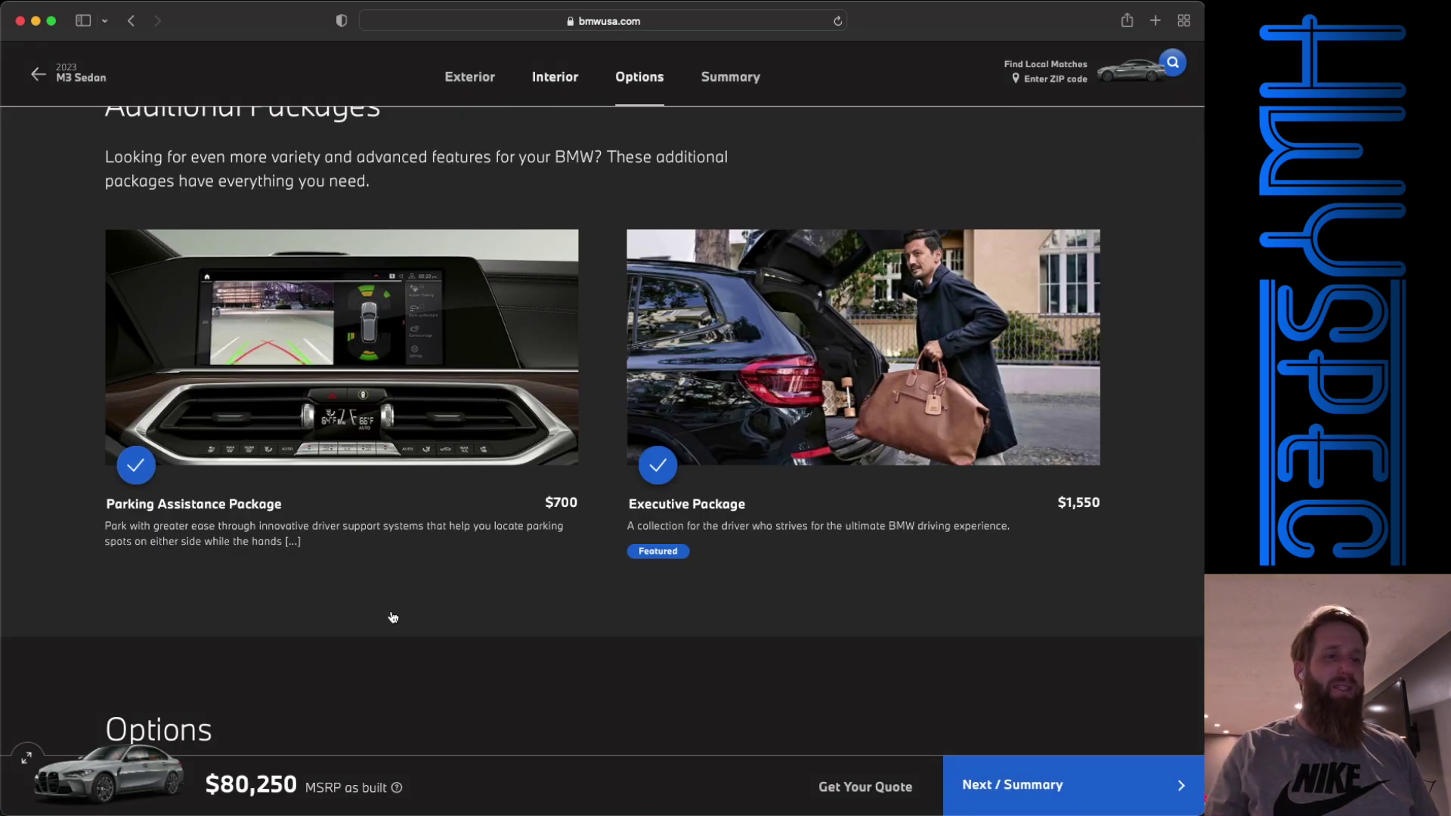
Step: Add M Shadowline Lights and the Moonroof to the M3 build
scroll(431, 541, down, 10)
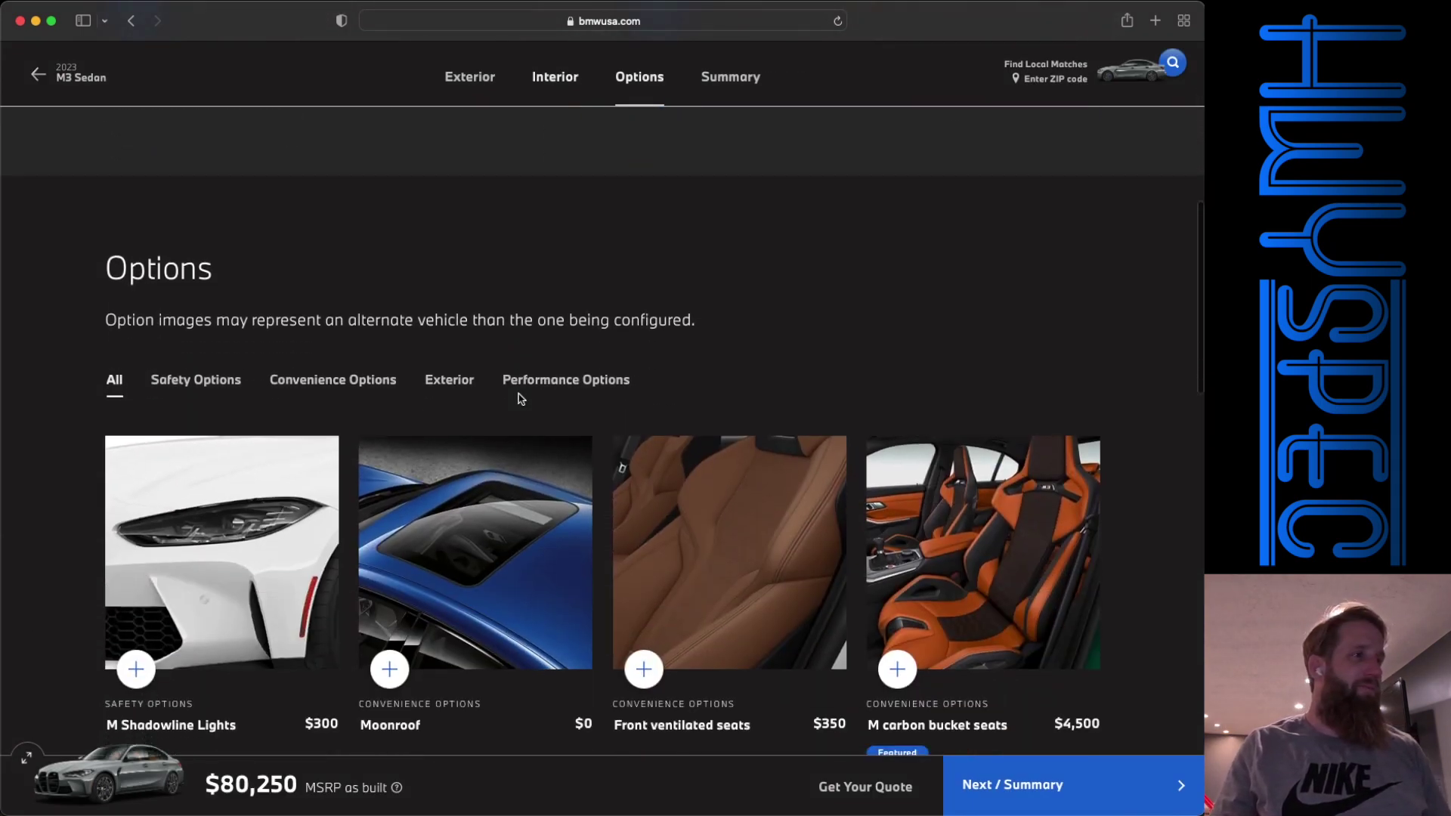
scroll(520, 399, down, 3)
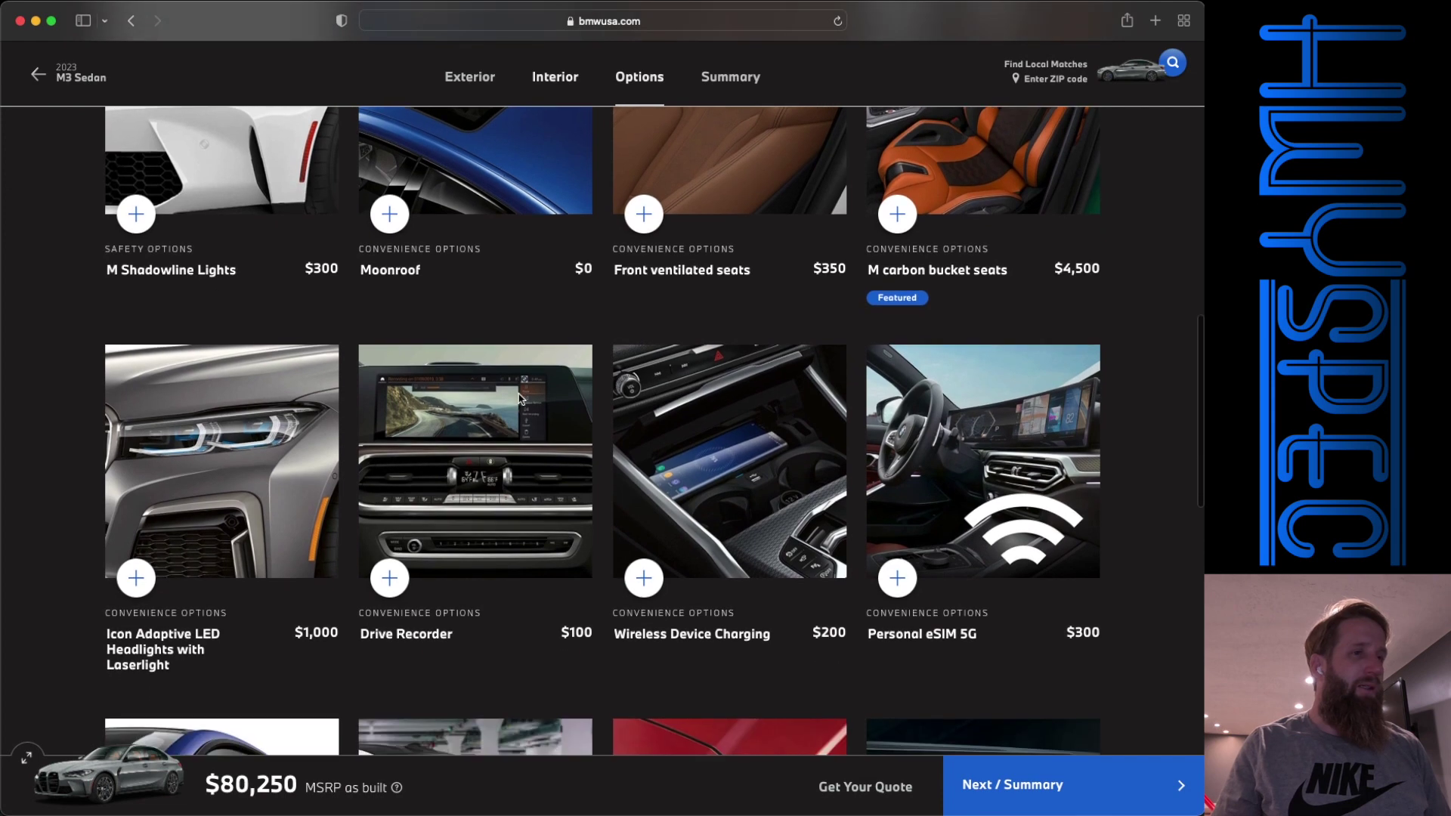
scroll(520, 398, up, 2)
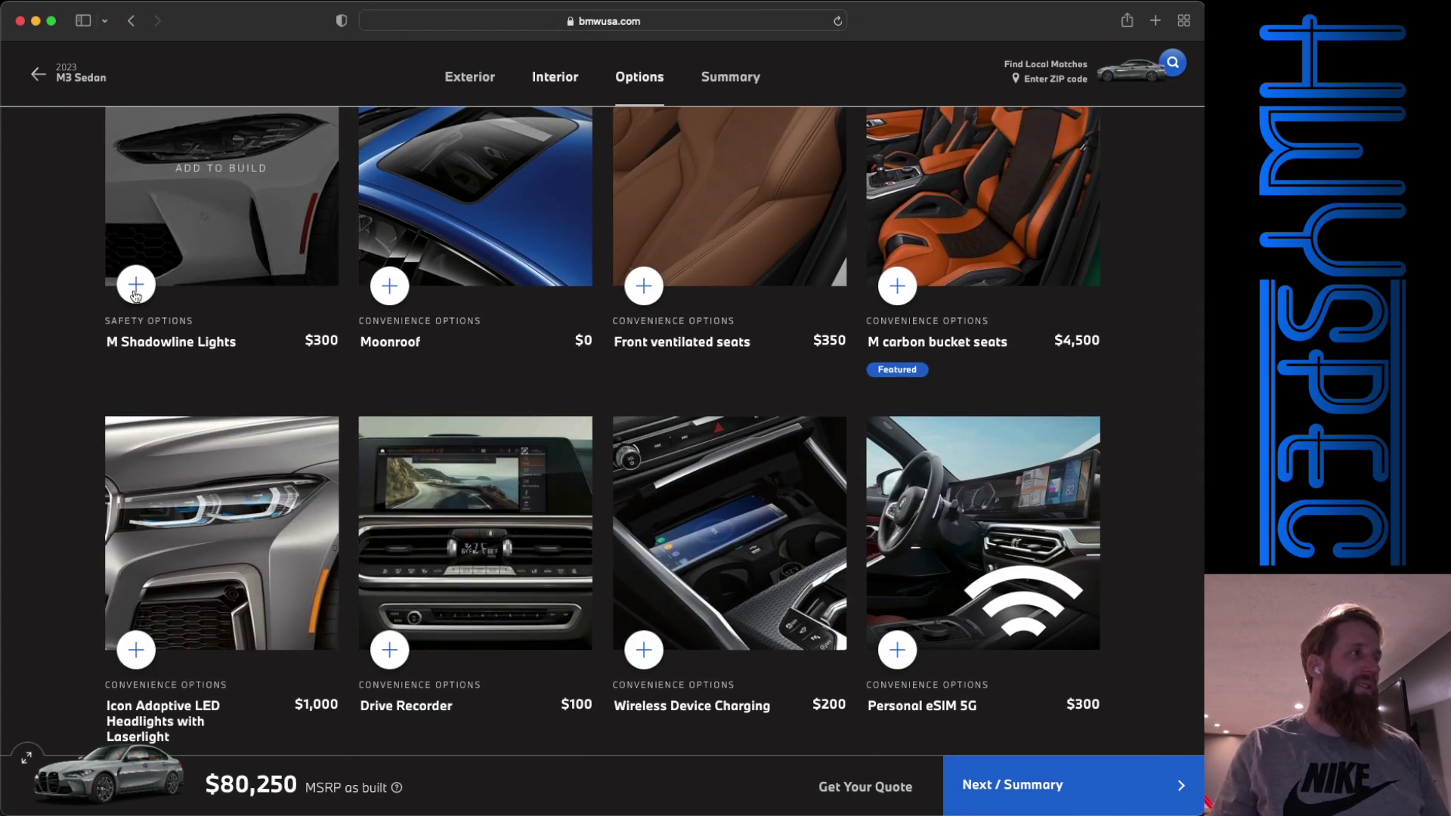
click(136, 285)
scroll(226, 347, up, 1)
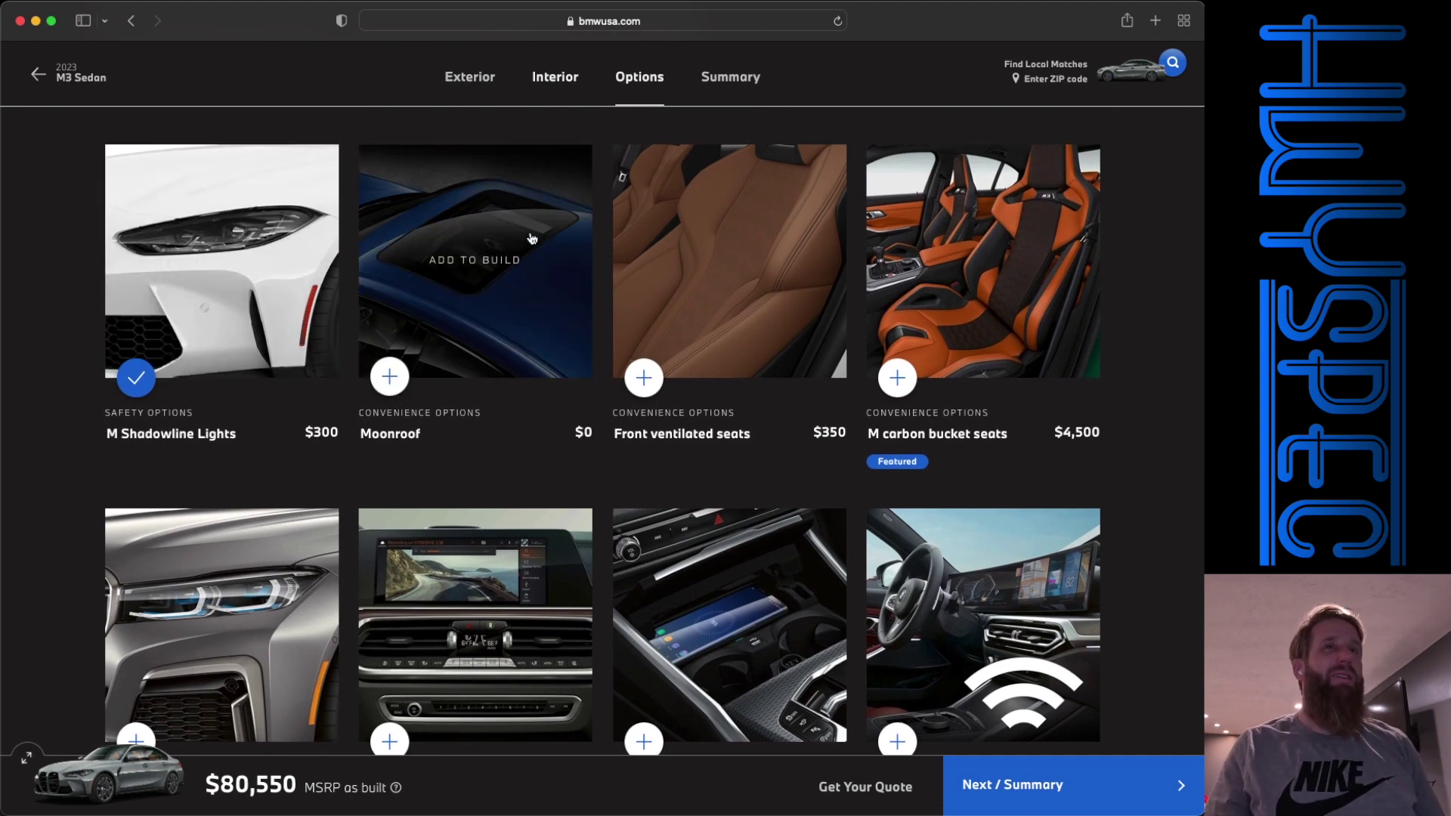
scroll(419, 347, up, 2)
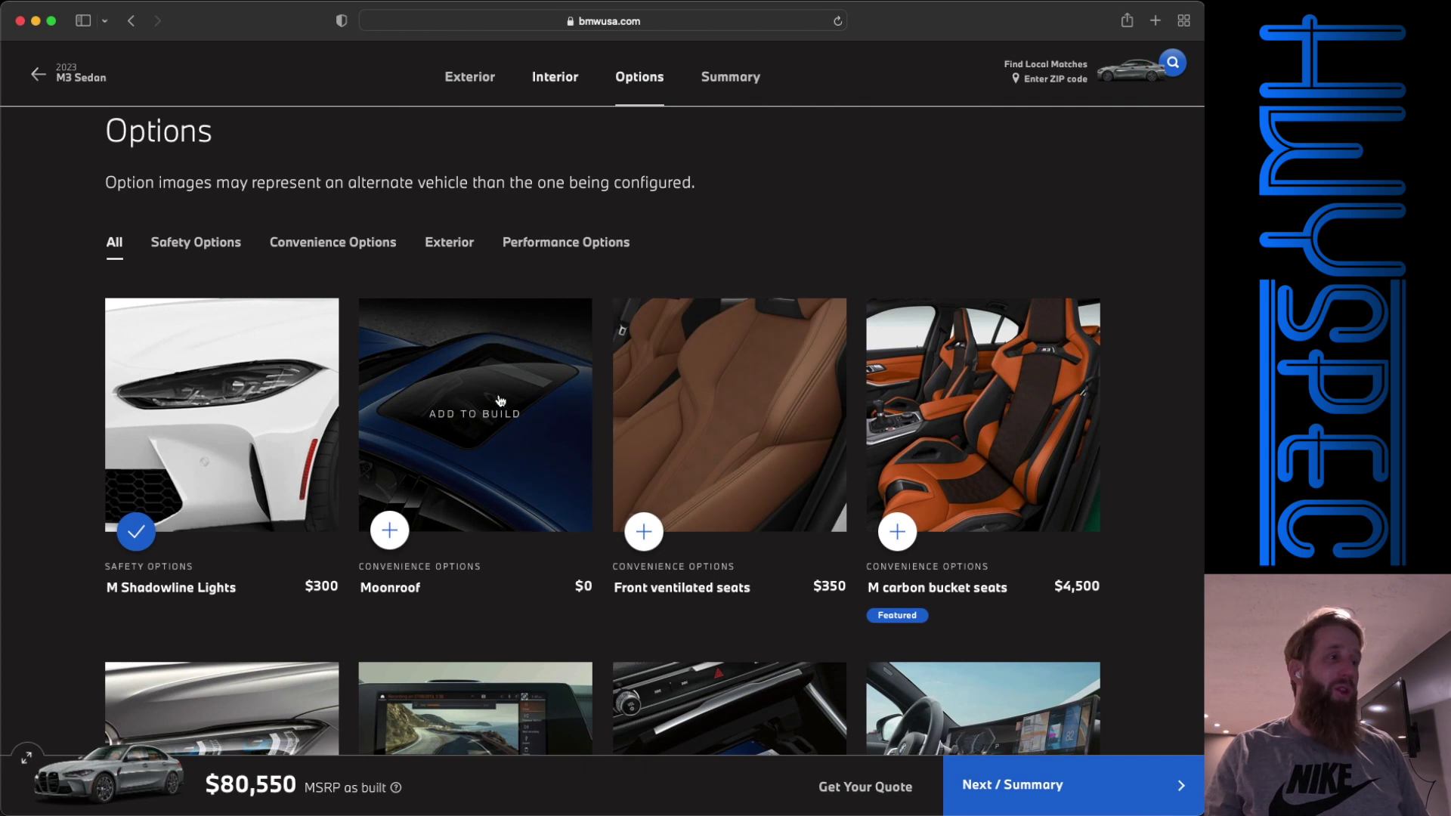
click(399, 544)
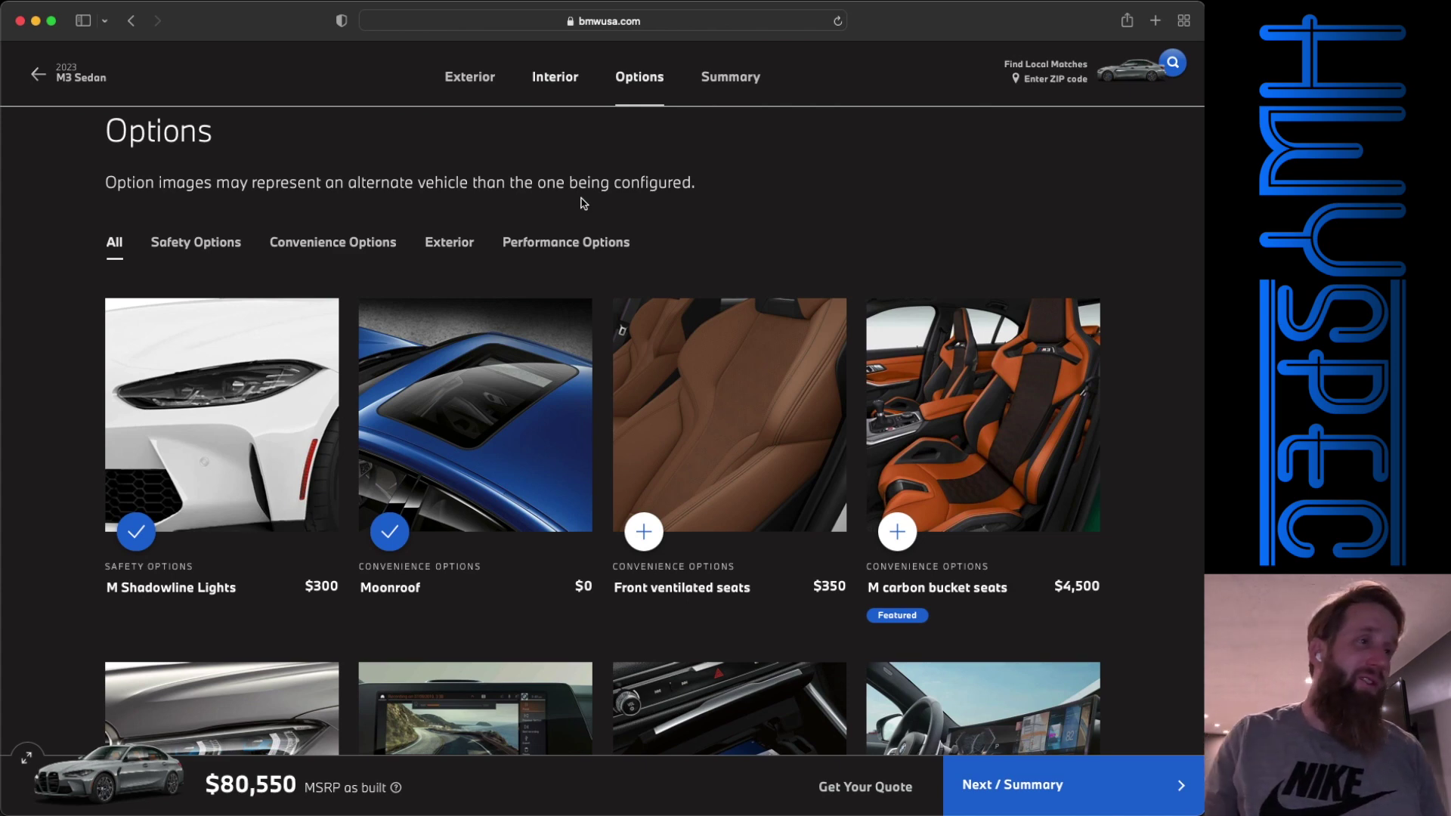
Step: Add front ventilated seats and the $100 Drive Recorder to the build
scroll(982, 378, down, 2)
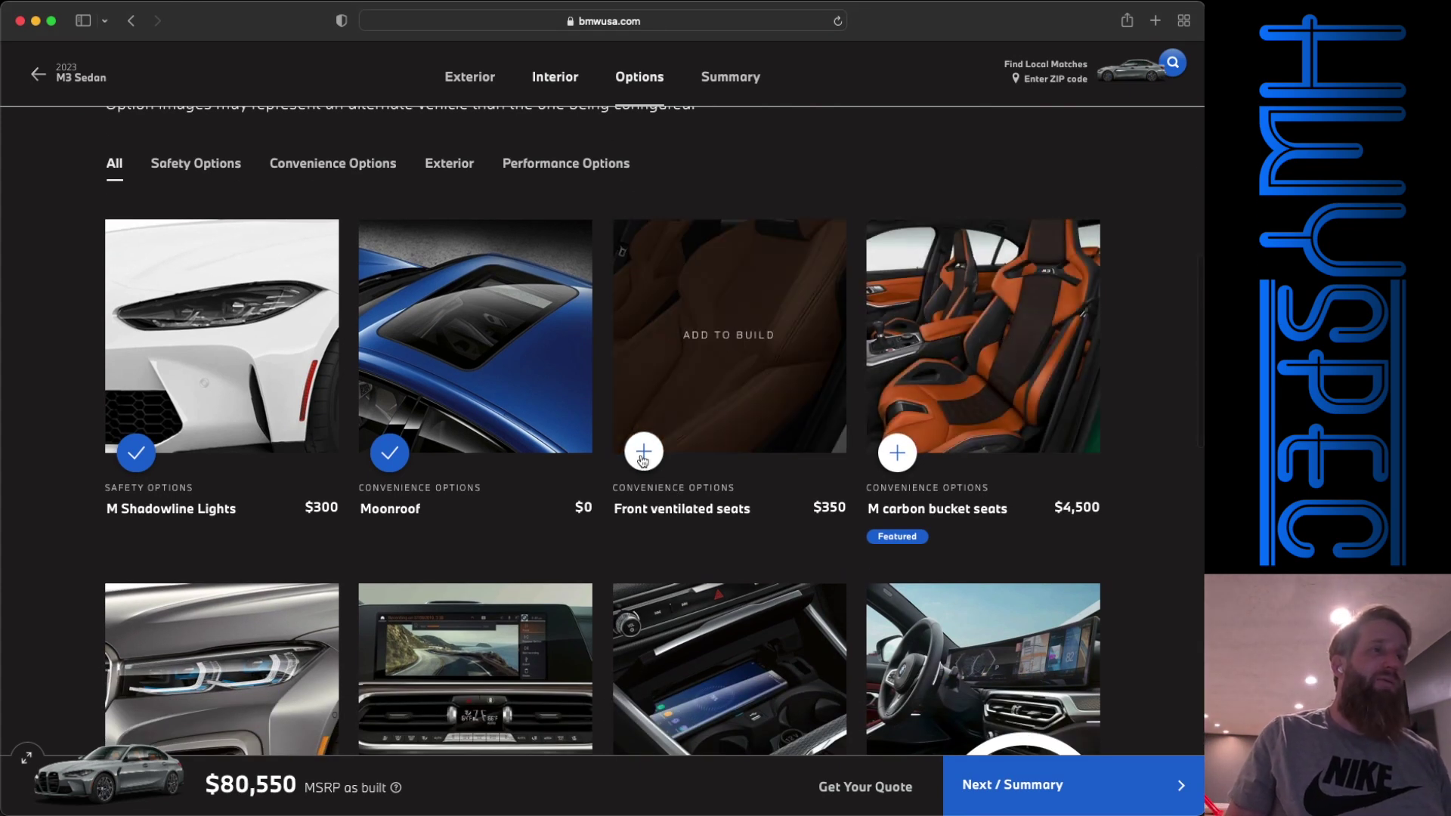
click(643, 457)
scroll(865, 105, down, 2)
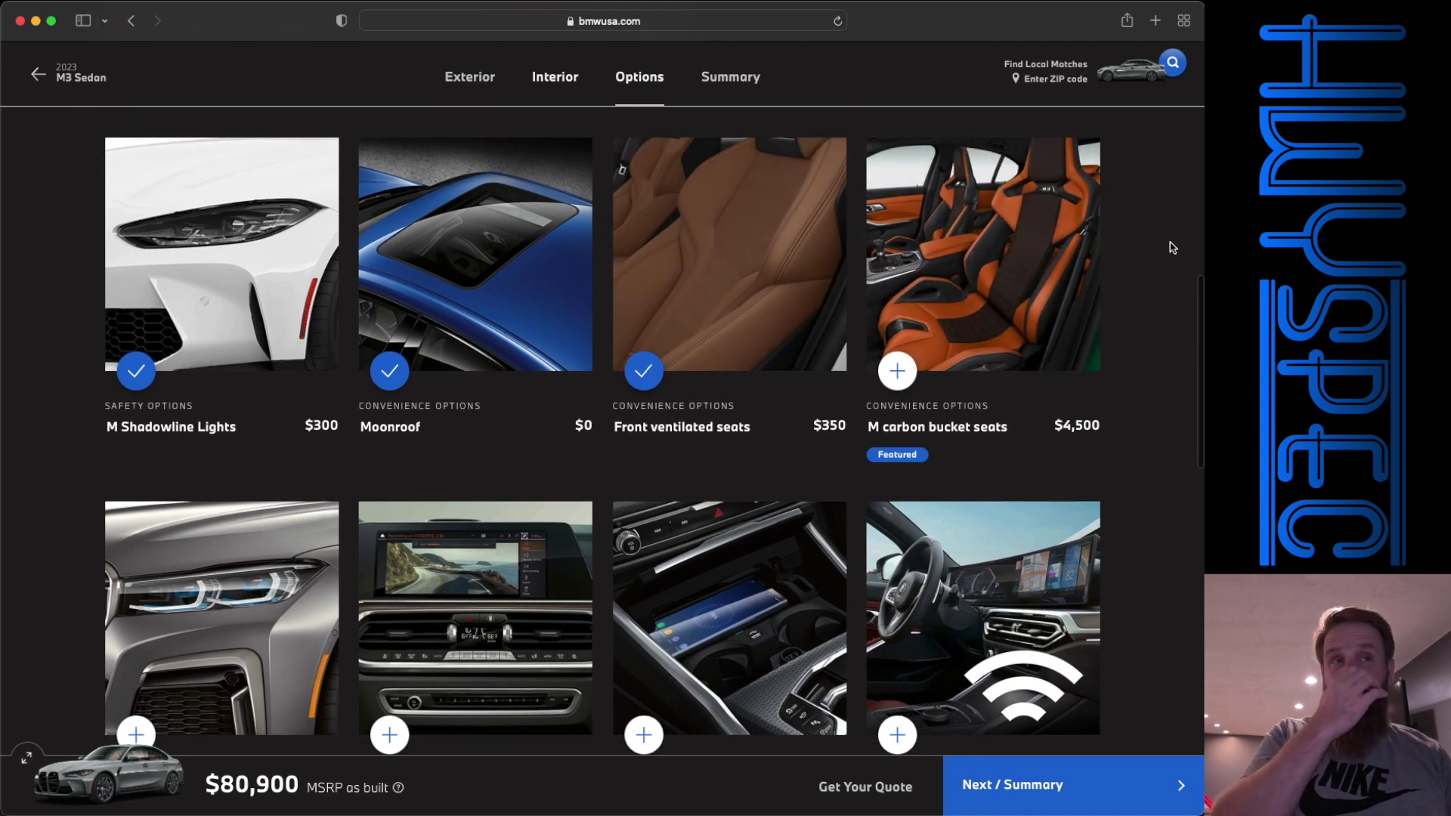
scroll(1171, 247, down, 5)
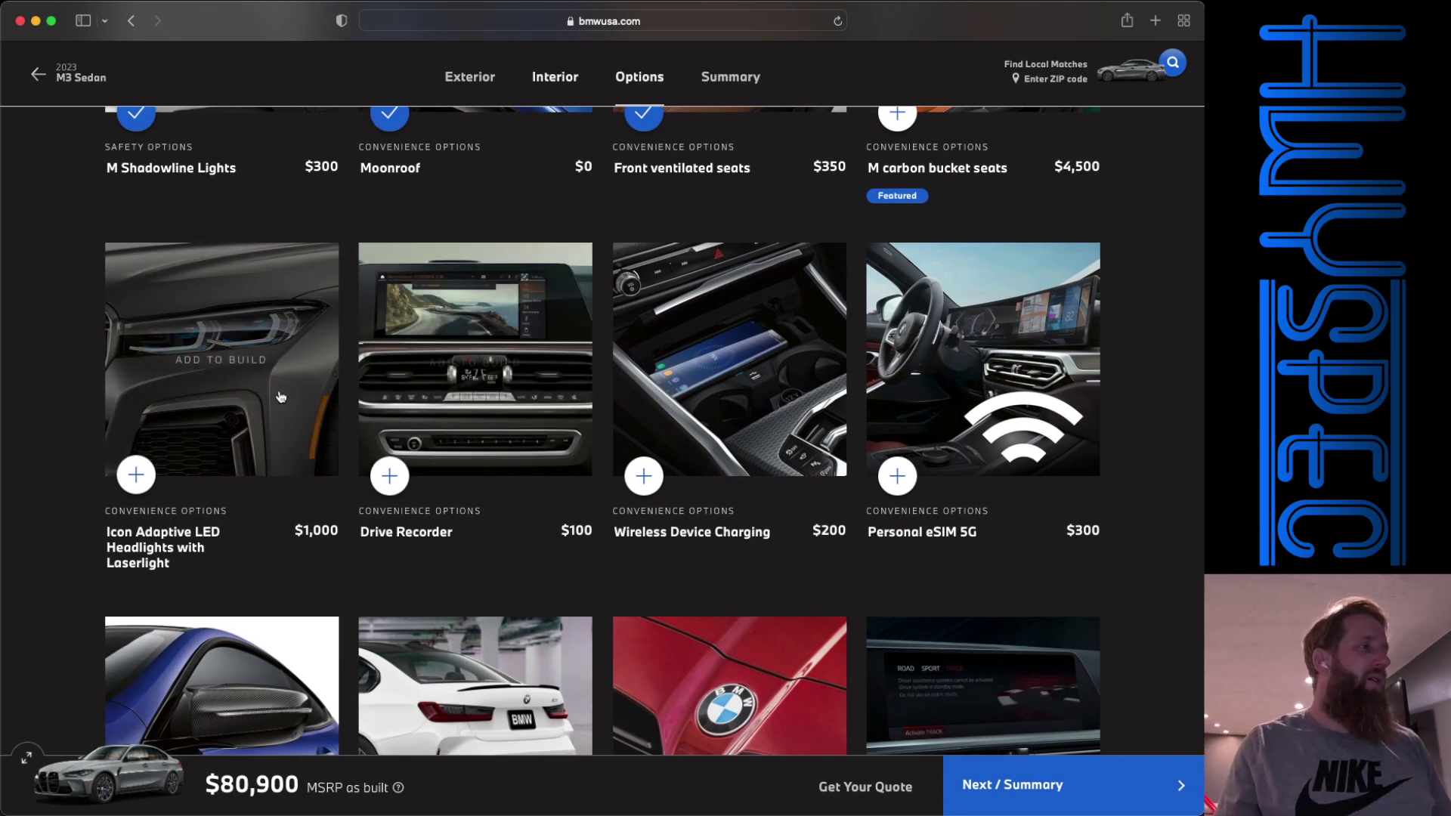
scroll(280, 396, down, 1)
scroll(280, 396, down, 1)
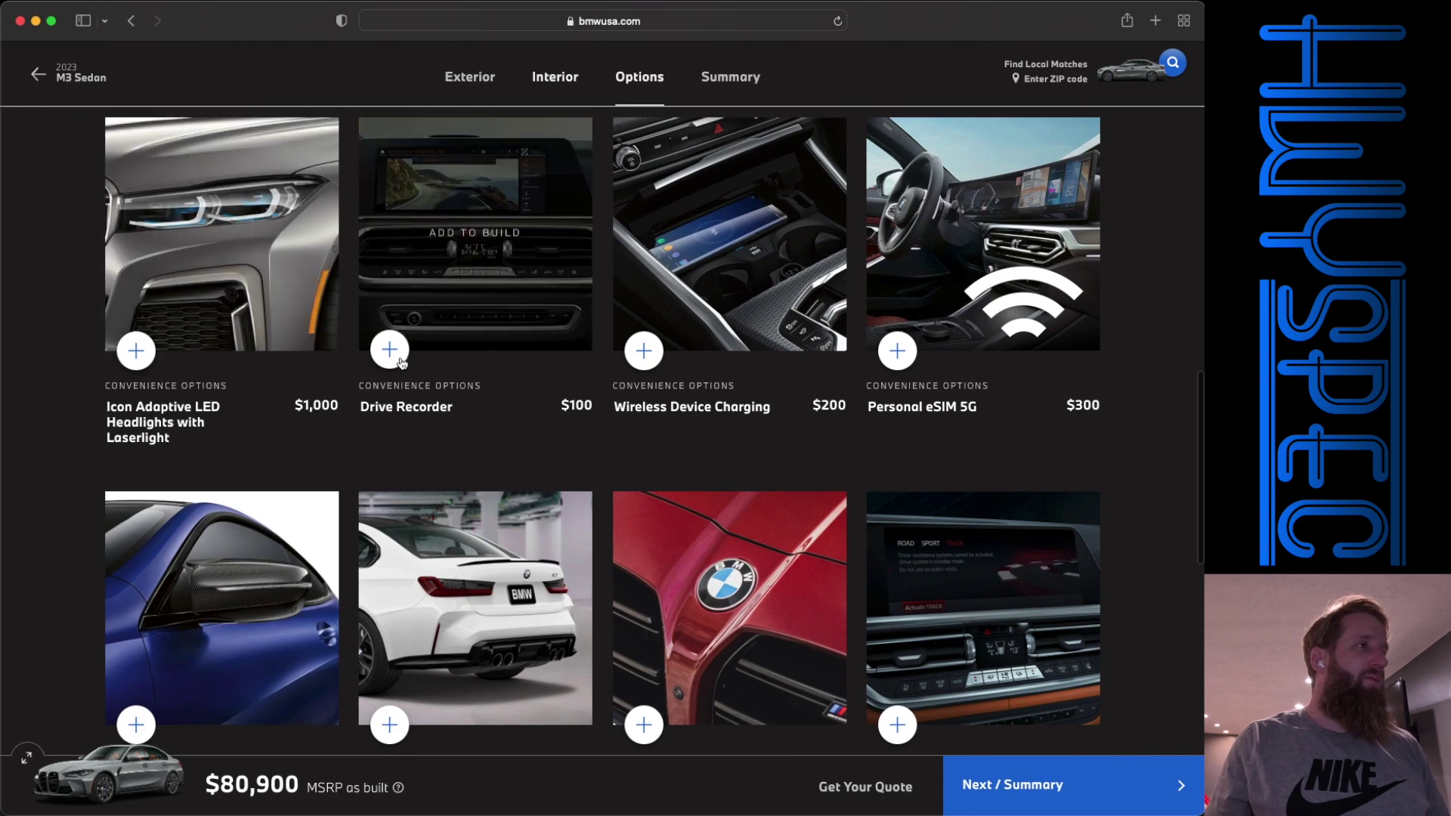
click(399, 361)
Step: Add Laserlight headlights, Extended Shadowline Trim and the $4,700 M Carbon Exterior Package
click(207, 424)
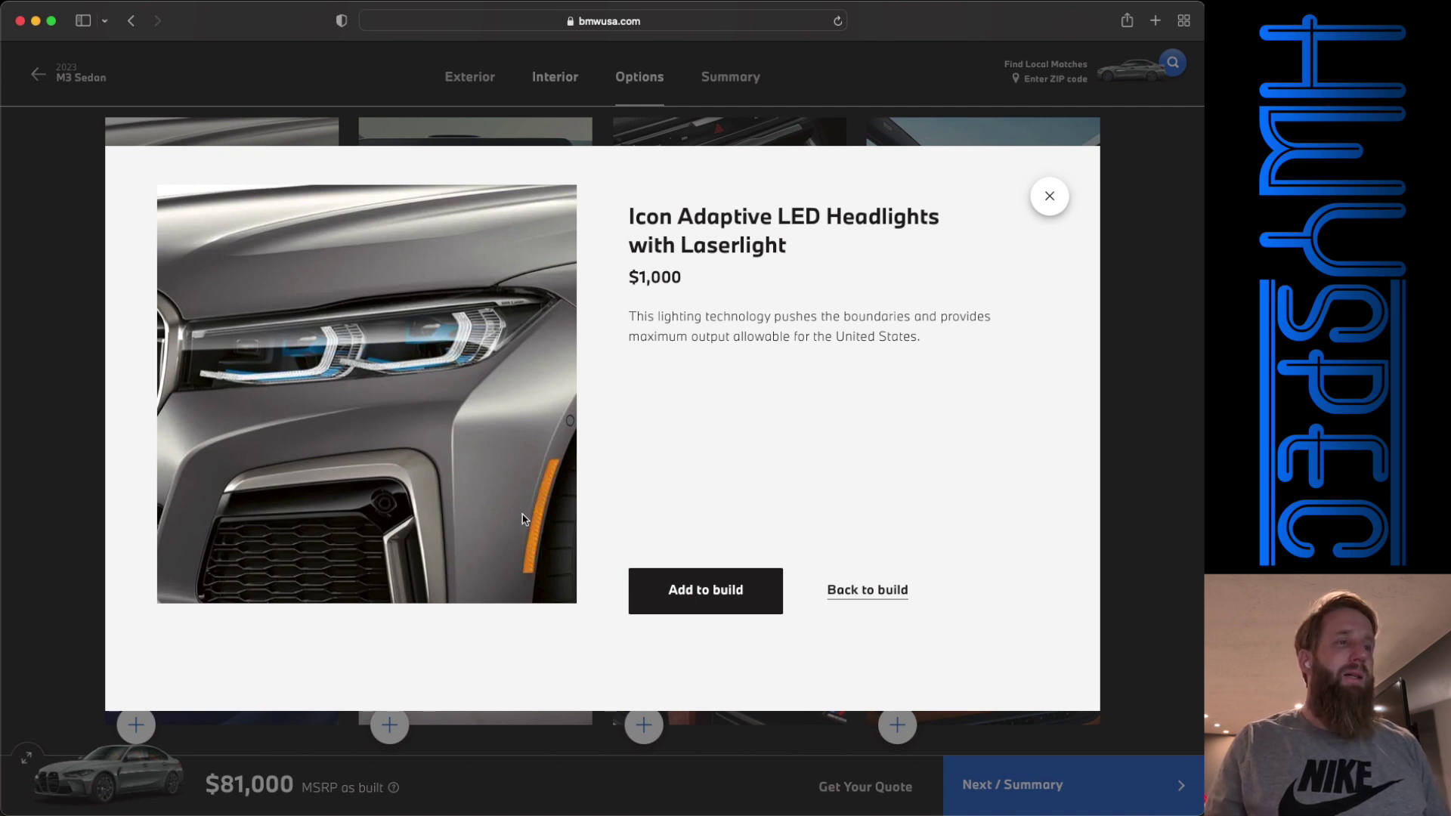
click(719, 581)
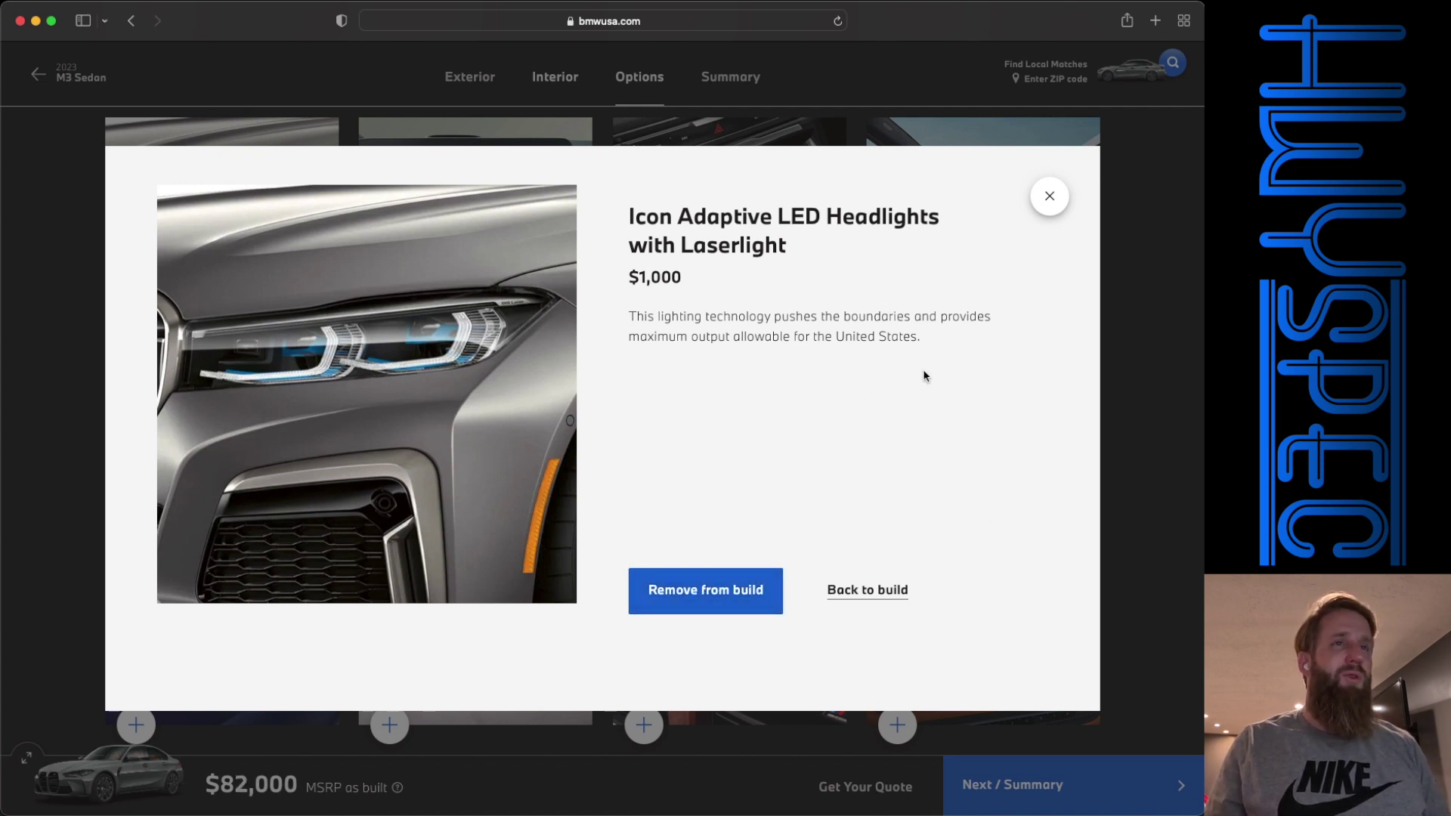
click(1053, 195)
scroll(1147, 289, down, 5)
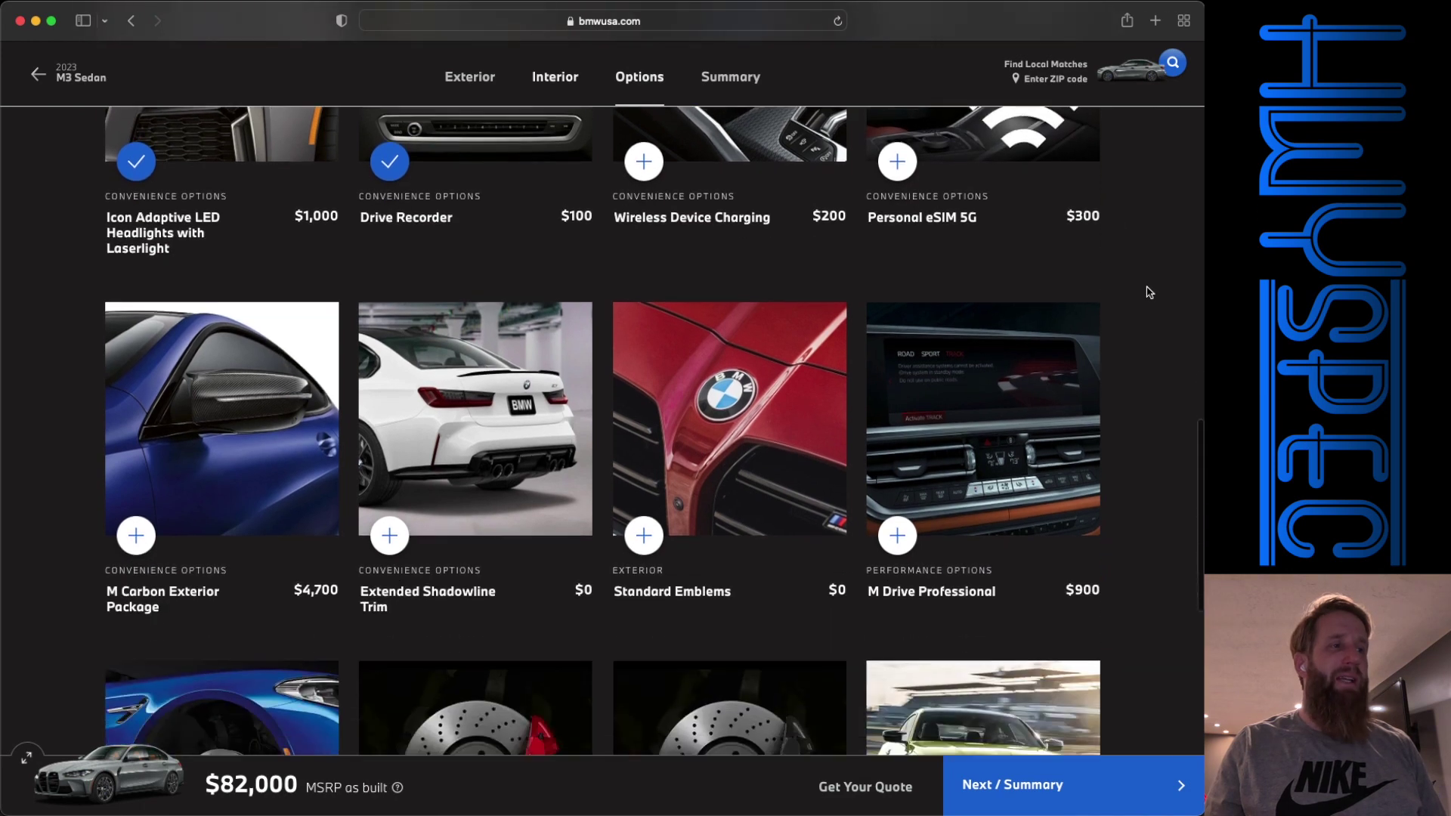
scroll(1147, 293, down, 2)
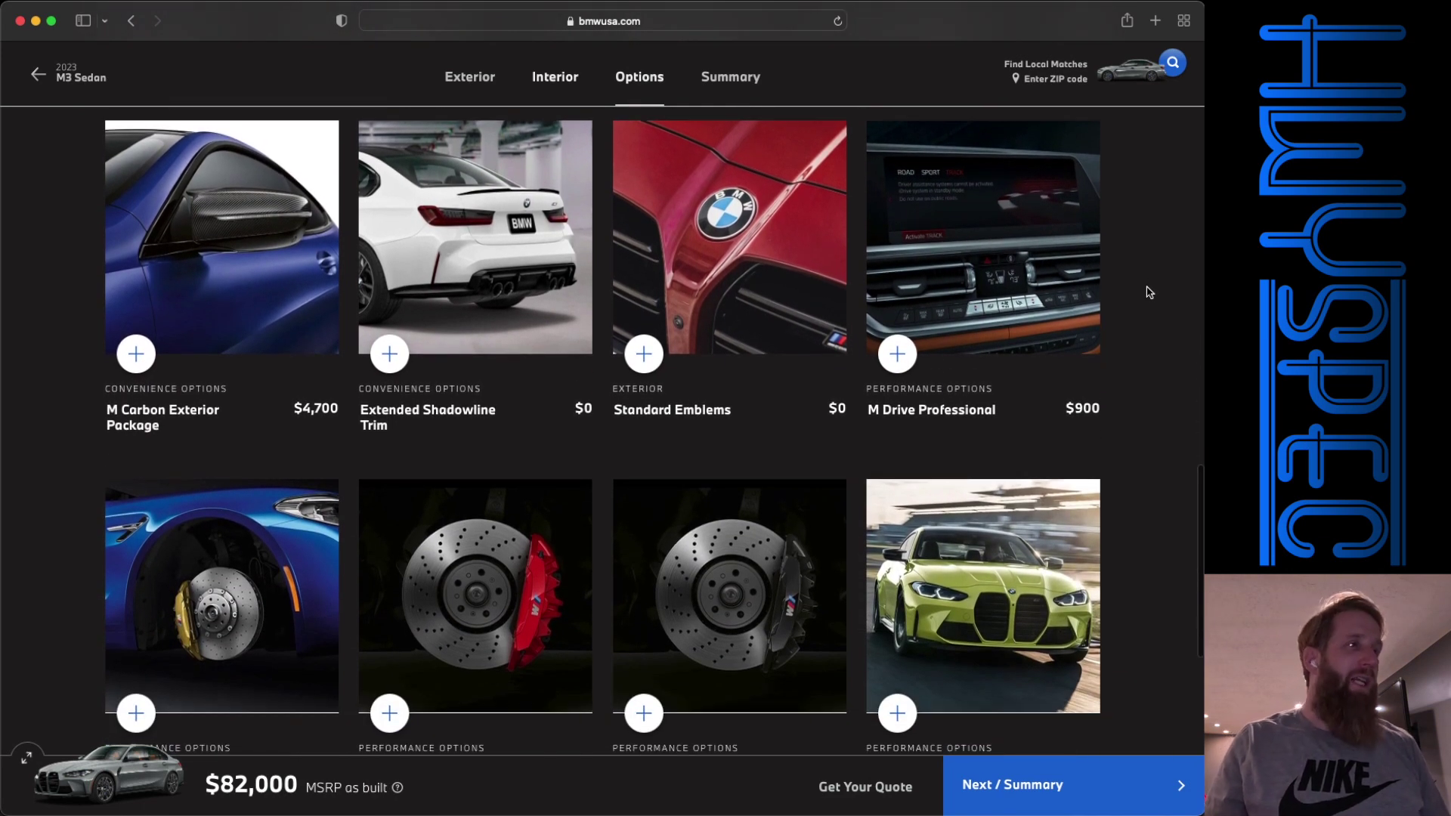
click(389, 355)
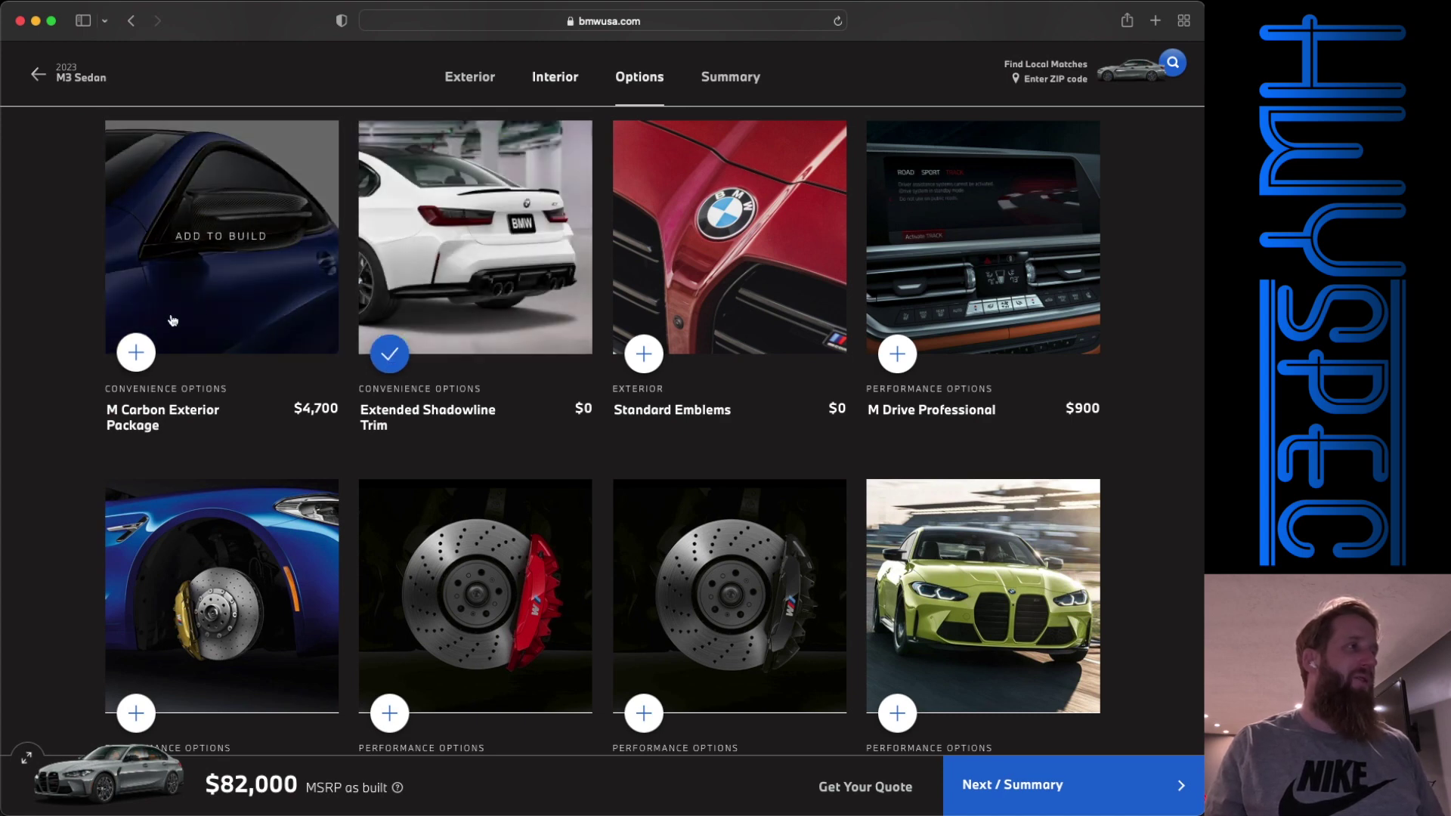
click(153, 424)
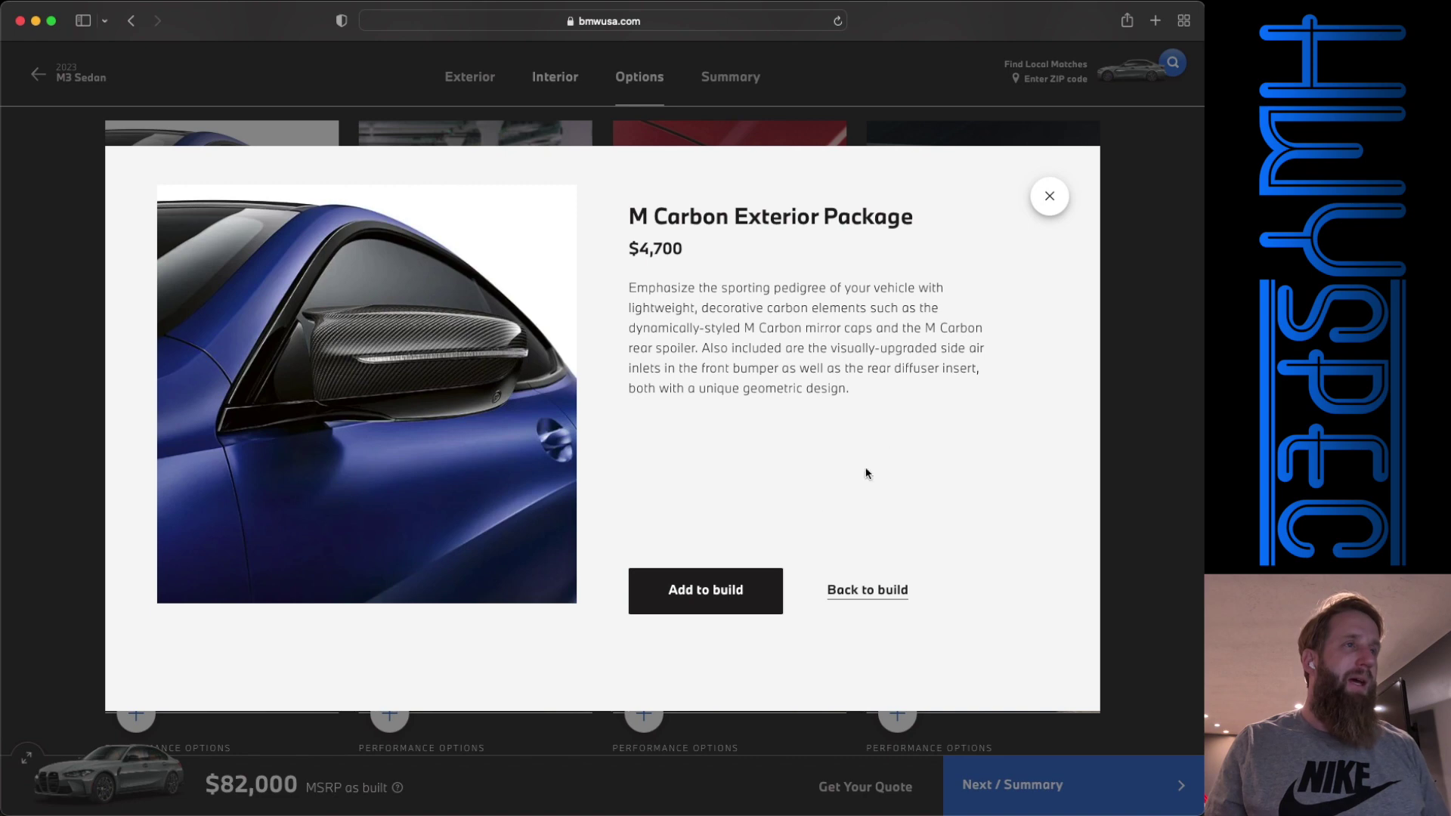
click(705, 583)
click(1058, 199)
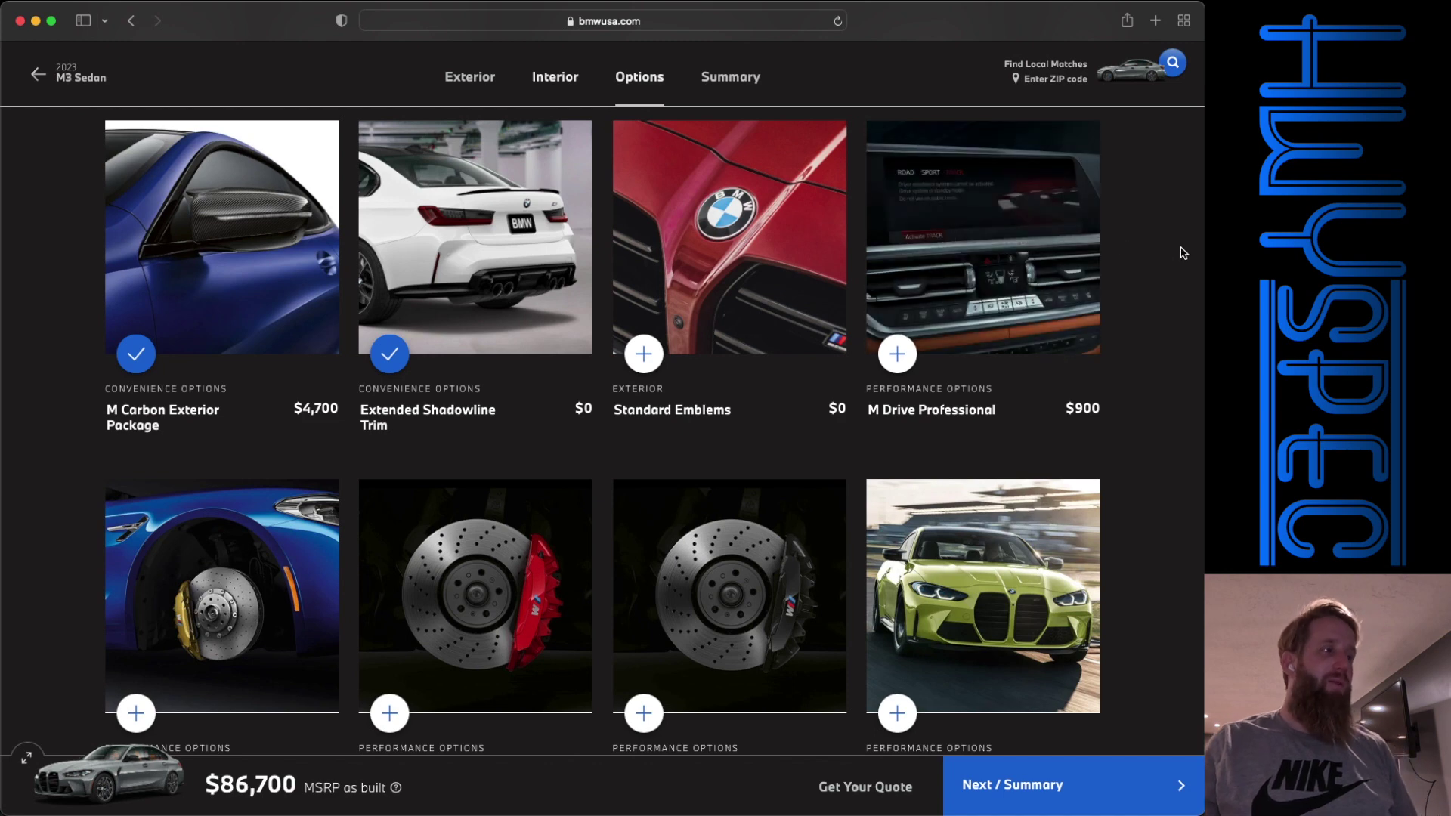
Step: Add M Drive Professional ($900) to the build, bringing the total to $87,600
scroll(1182, 271, down, 2)
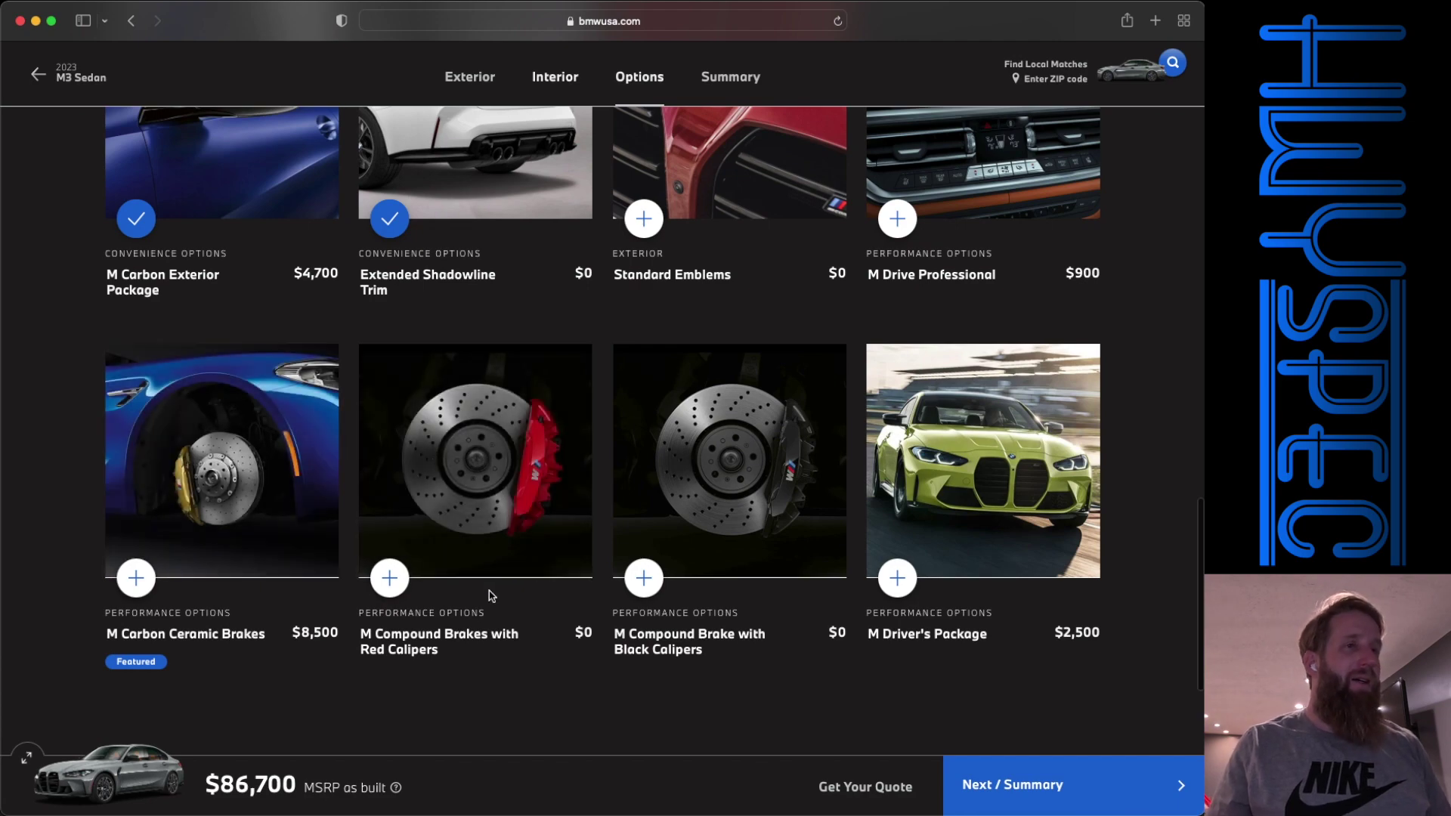
scroll(1167, 451, down, 1)
scroll(1170, 452, up, 2)
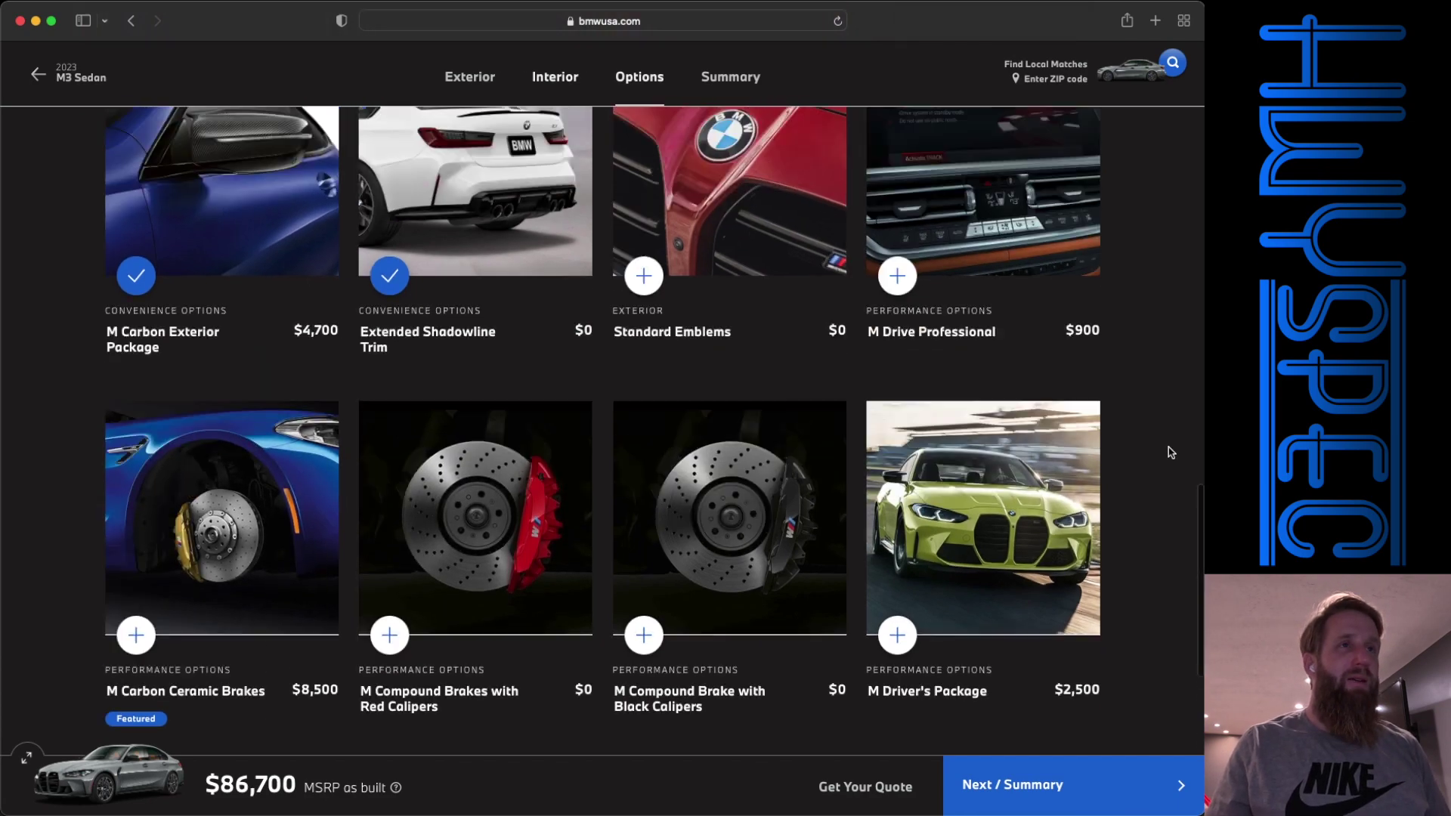
scroll(1170, 452, up, 15)
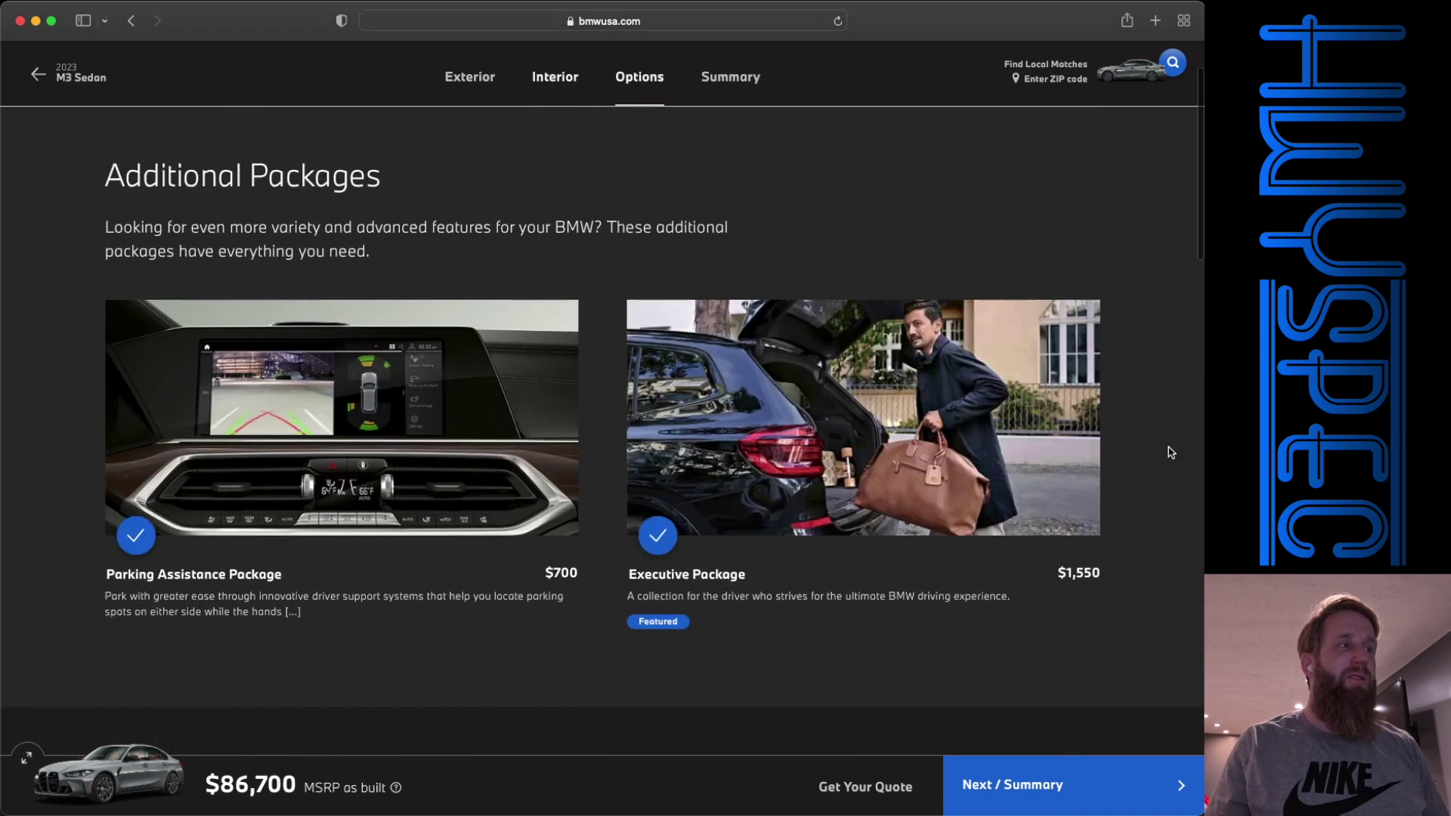
scroll(1170, 452, down, 10)
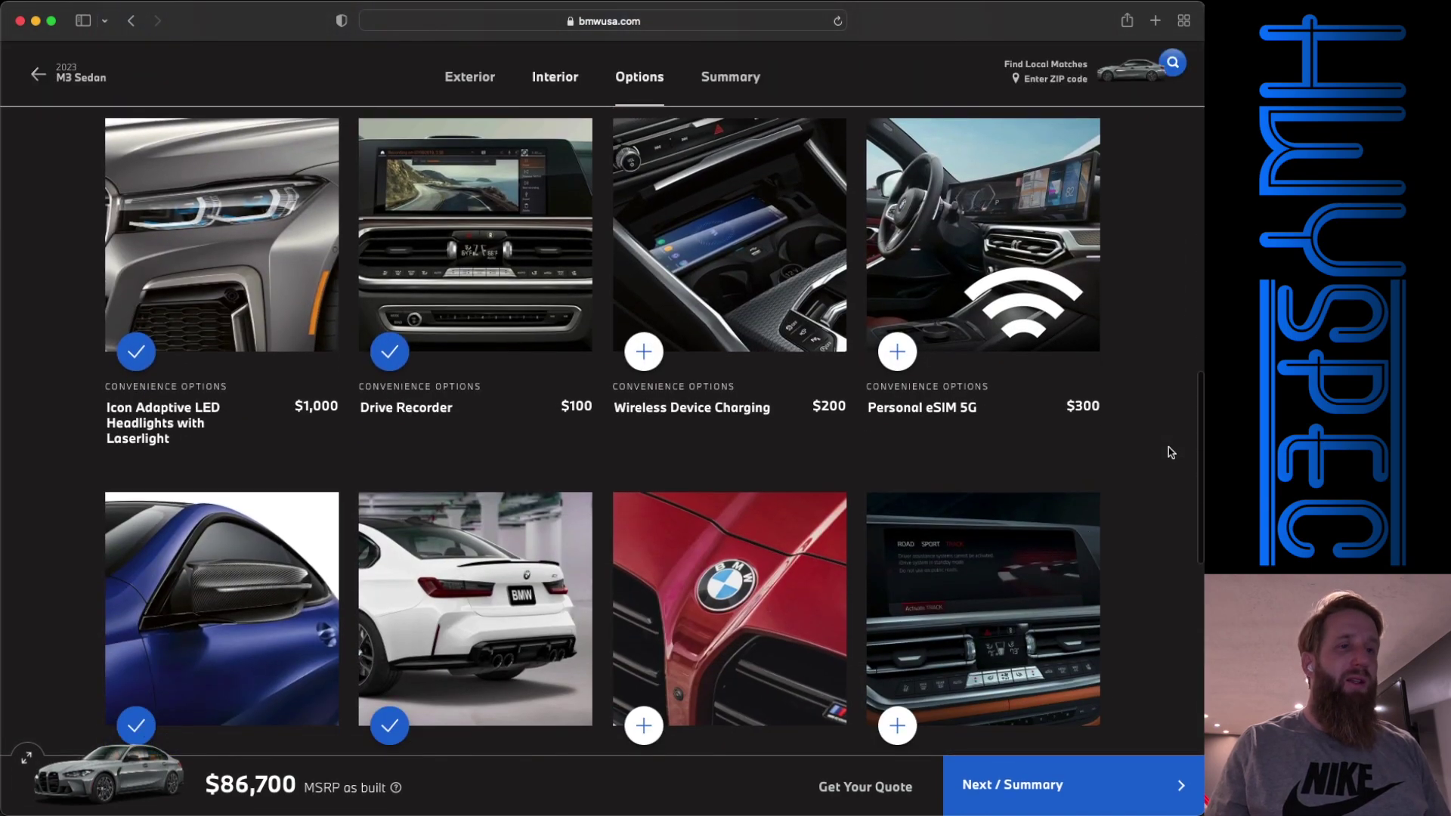
scroll(1170, 452, down, 5)
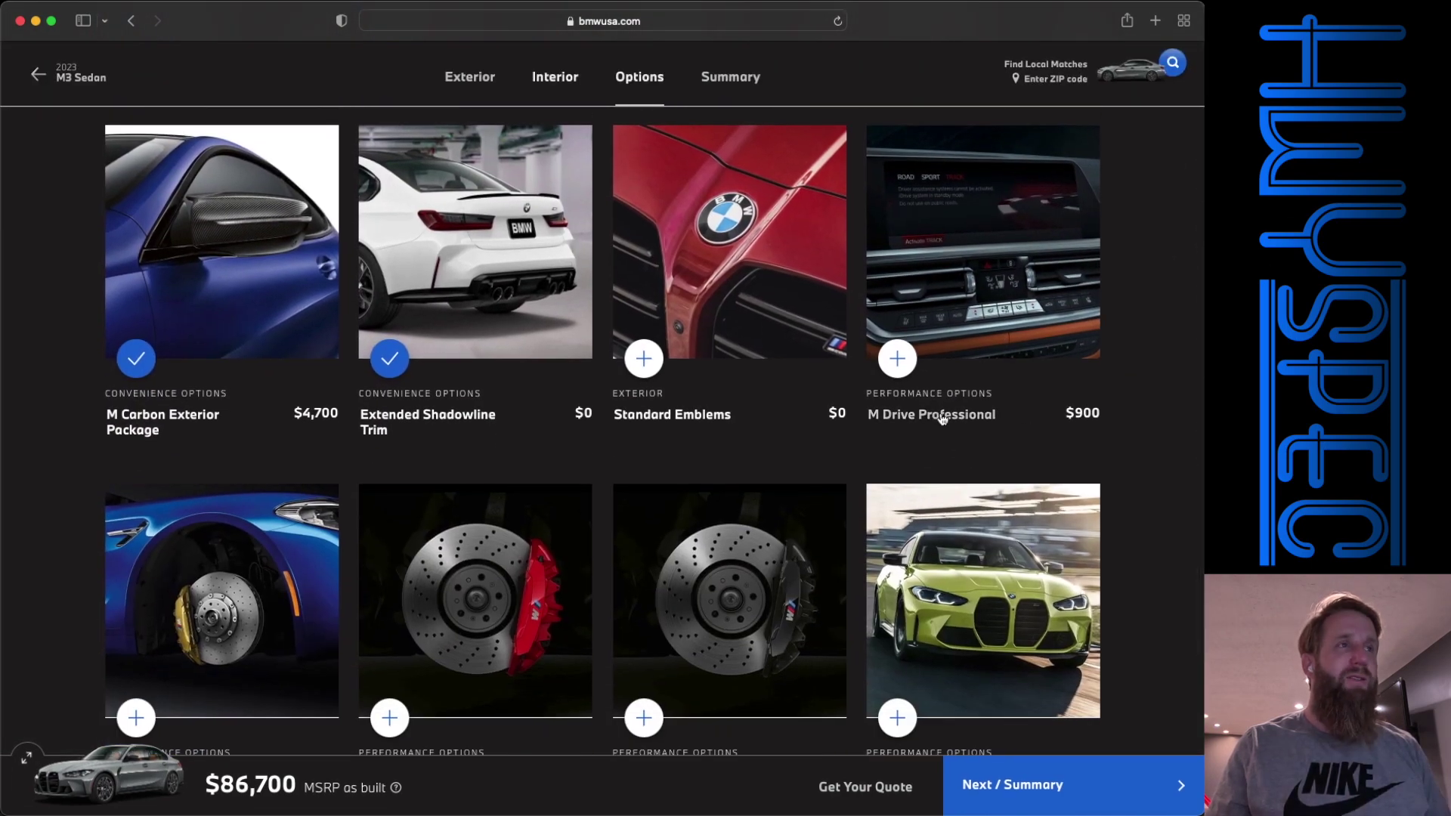
click(942, 419)
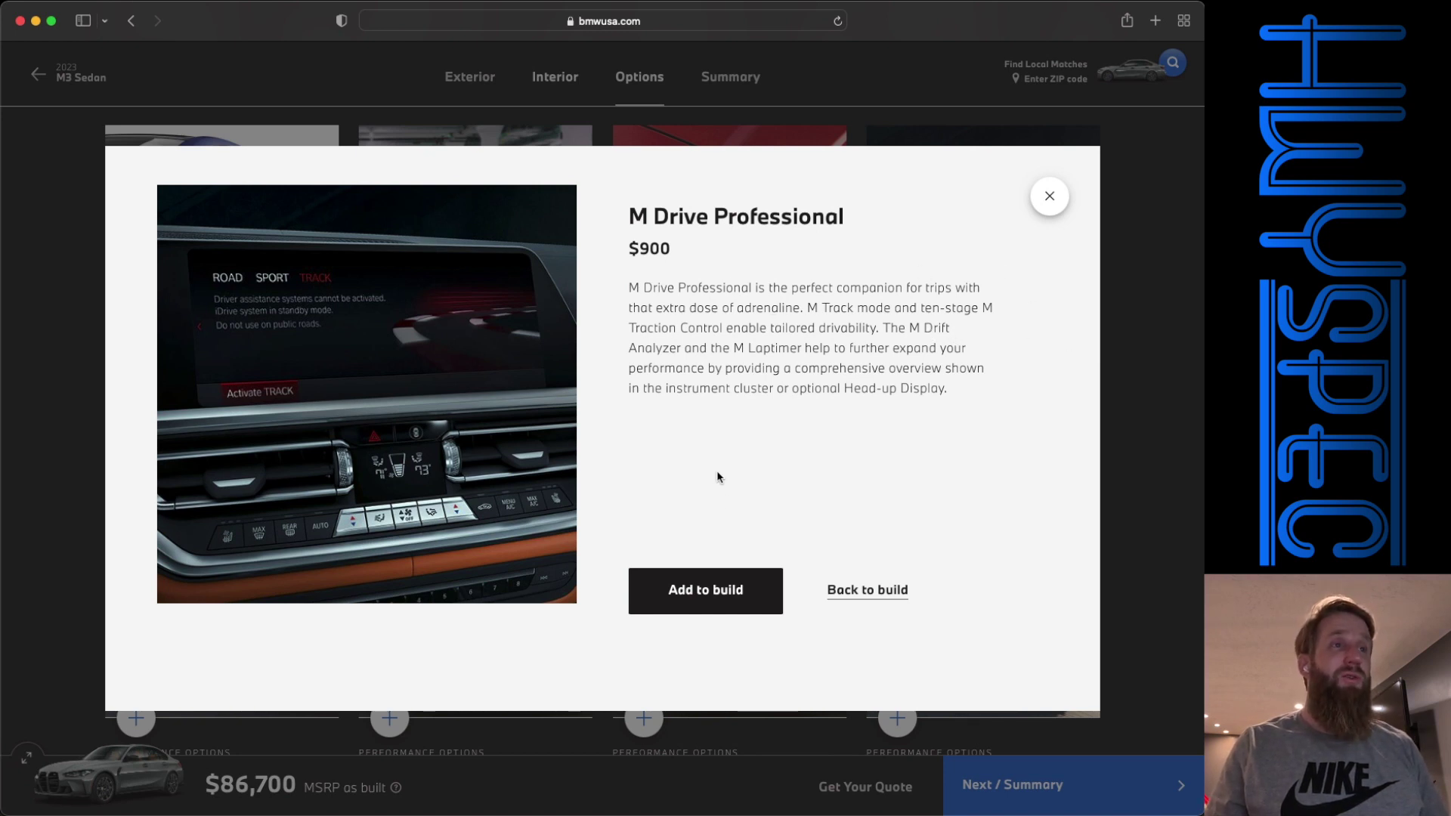
click(705, 590)
click(1050, 196)
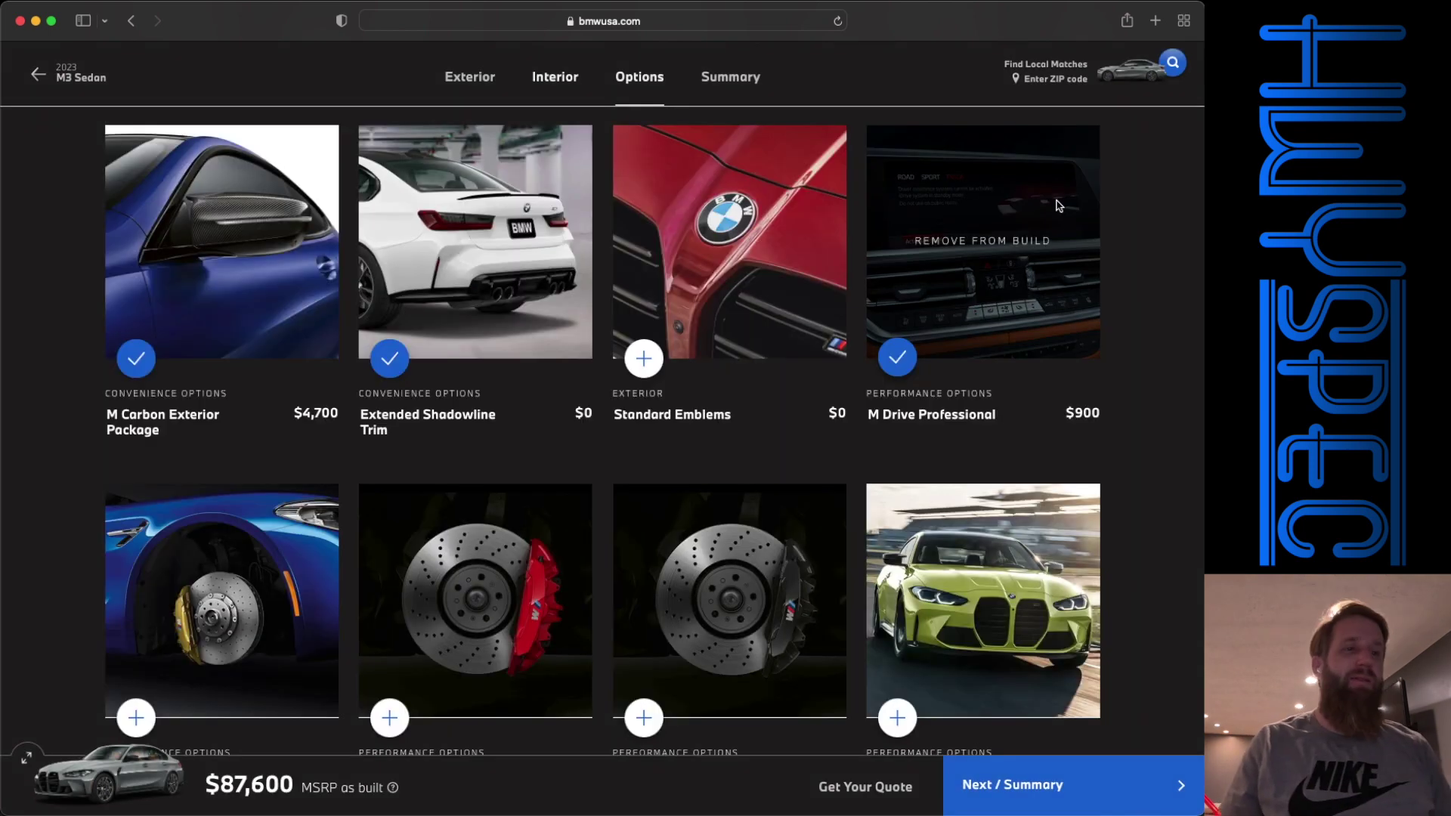
Step: Try adding the M Driver's Package, then back out to keep the Moonroof
scroll(957, 401, down, 5)
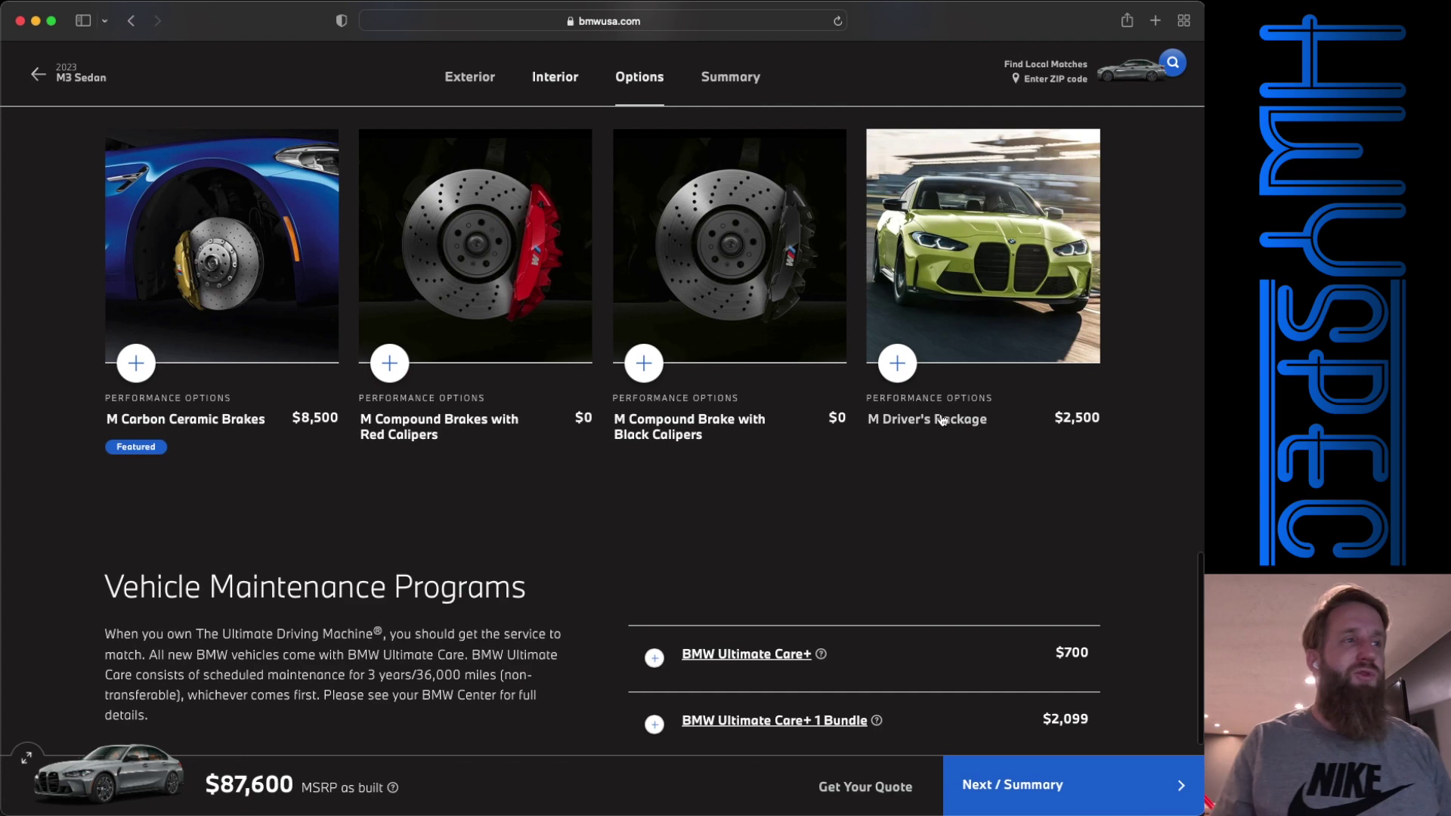
click(945, 419)
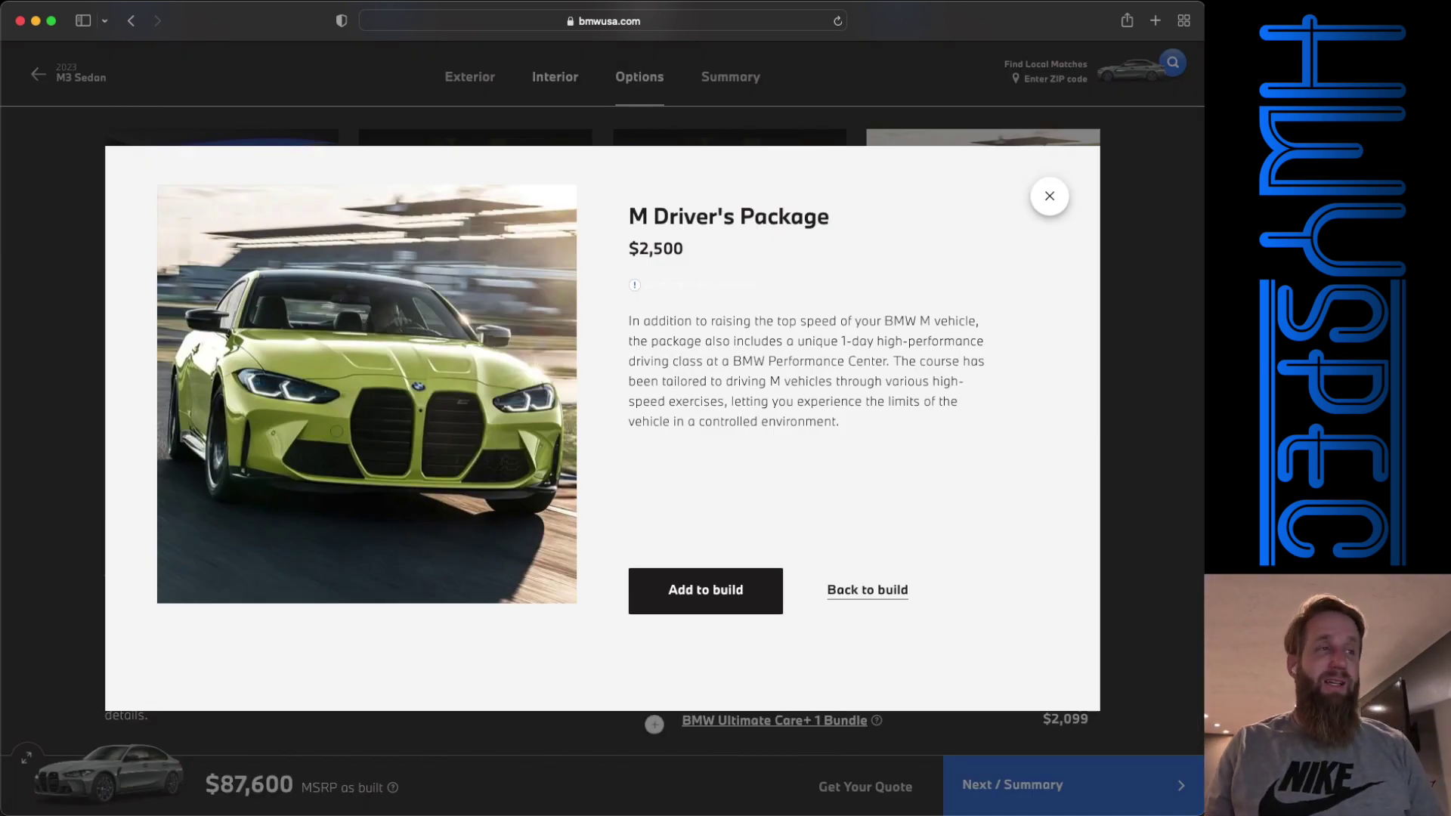
click(700, 588)
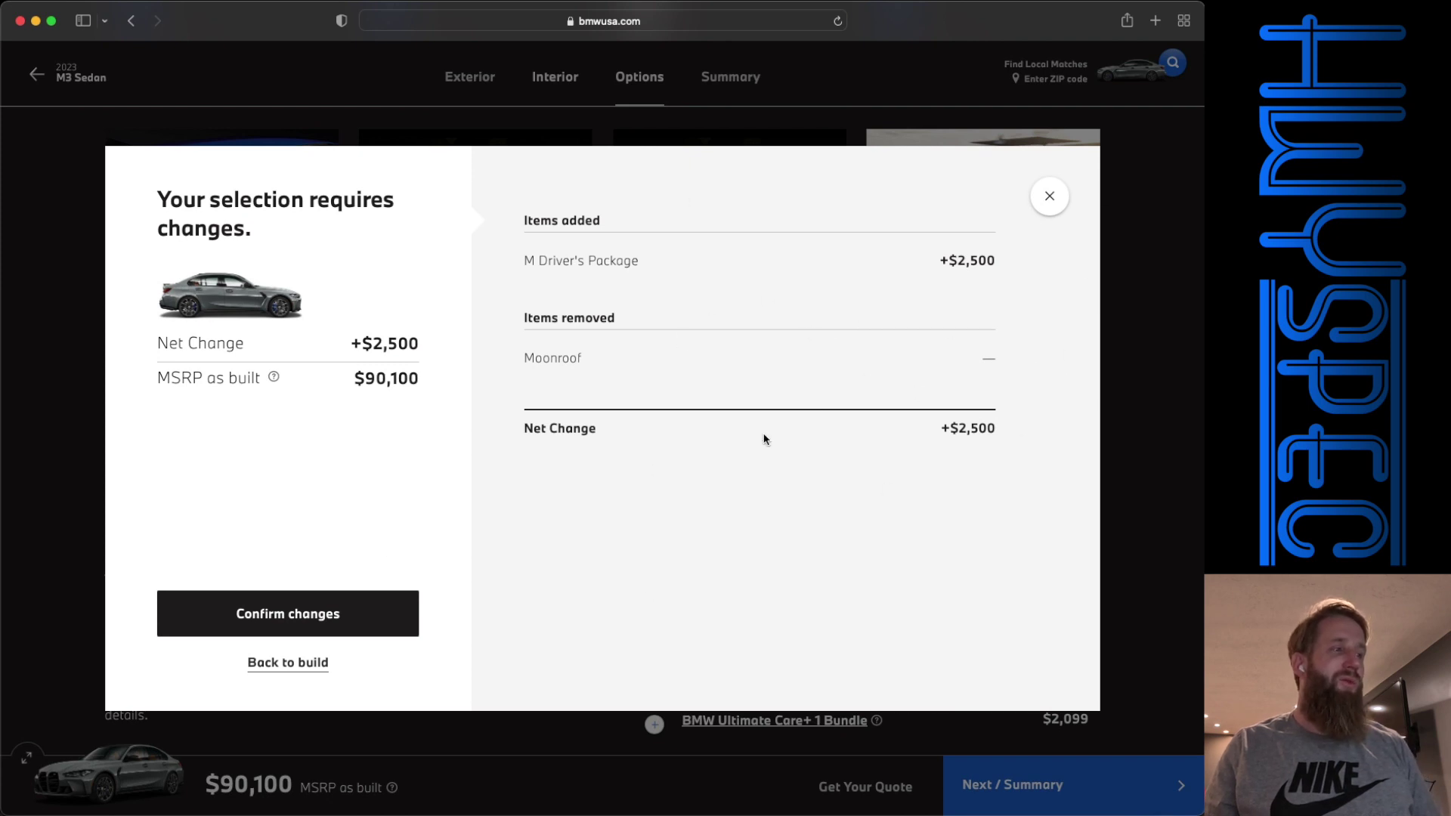
click(303, 673)
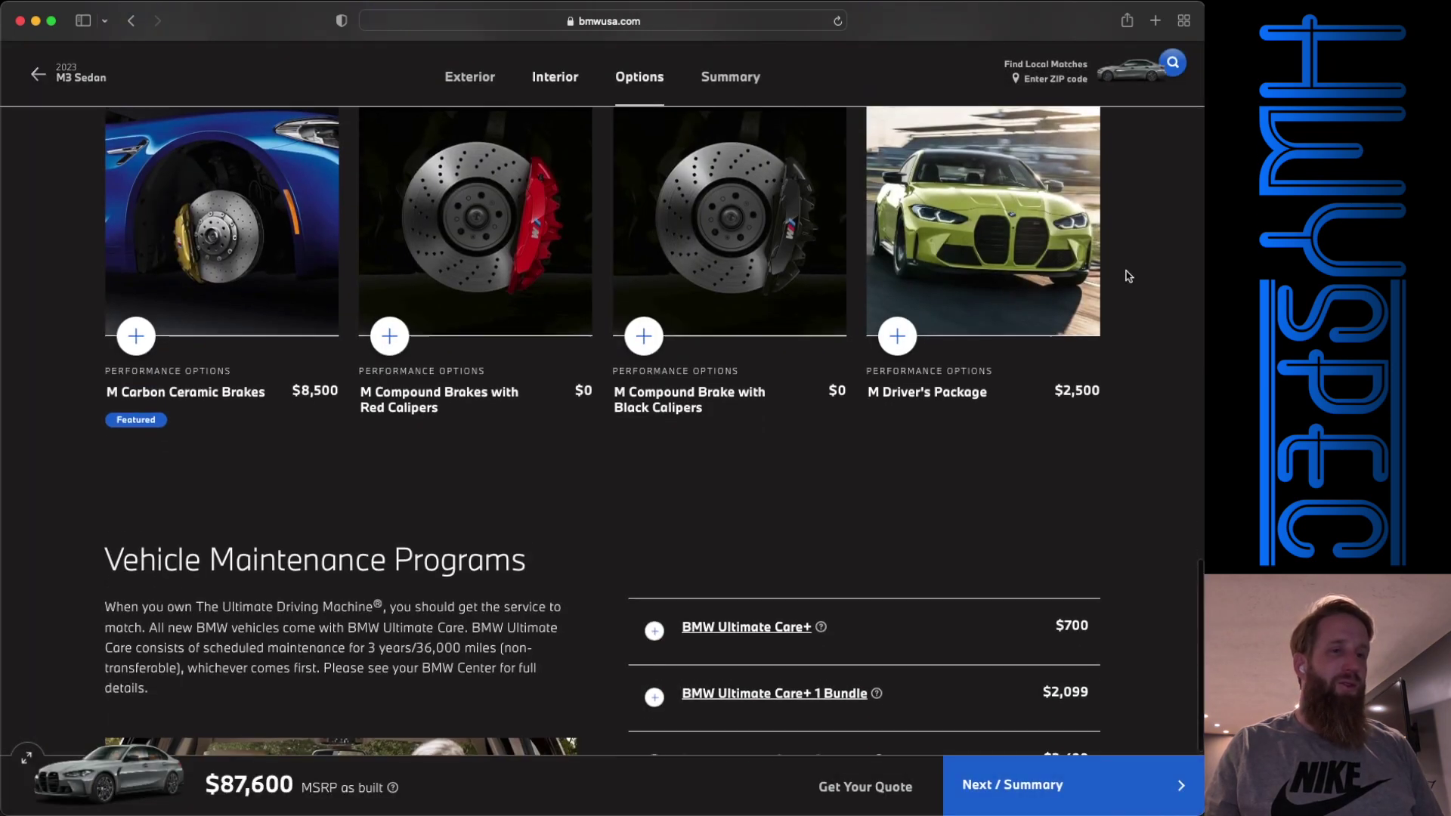
scroll(1128, 276, down, 4)
scroll(1128, 276, up, 1)
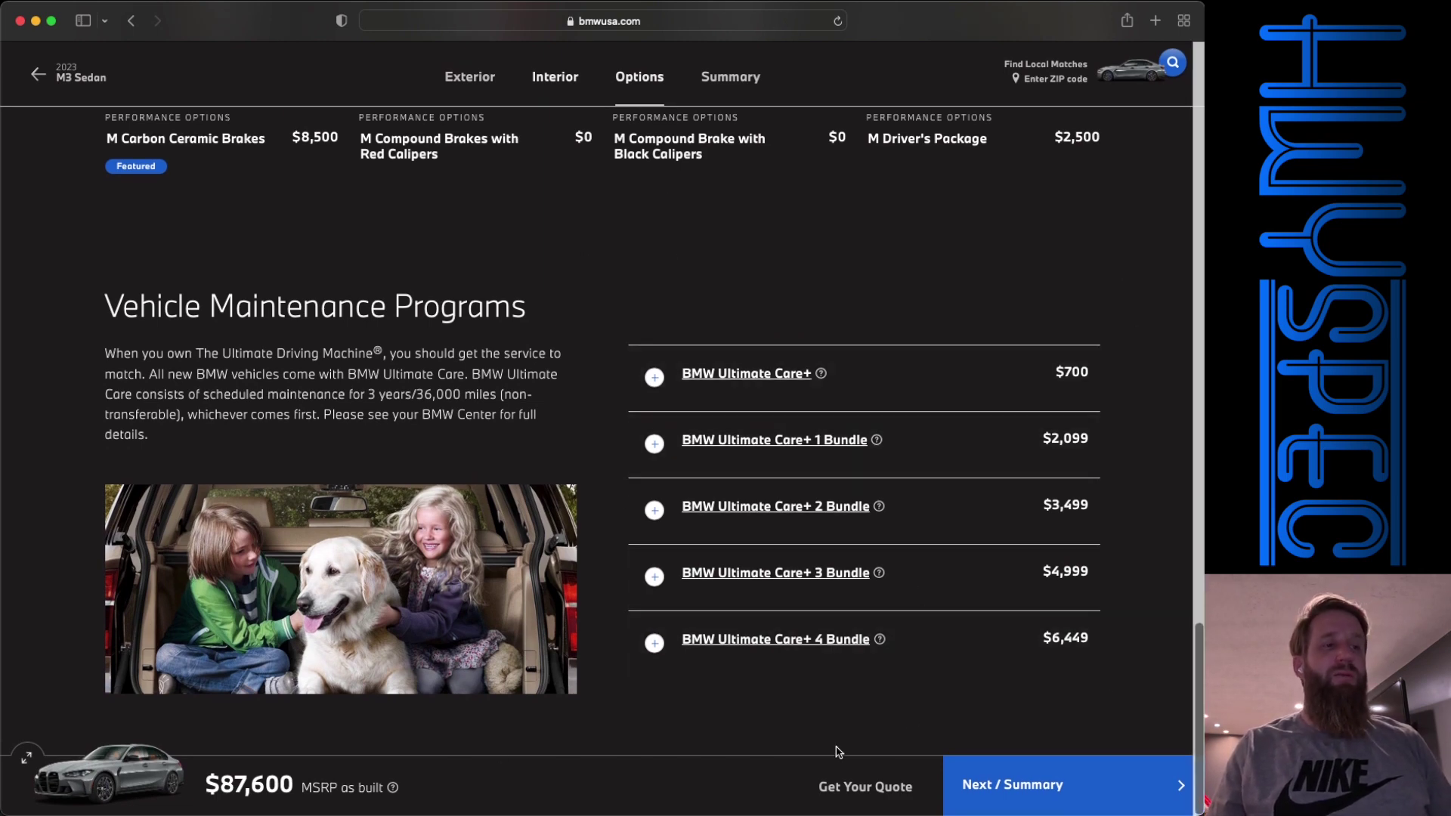
scroll(1099, 647, up, 5)
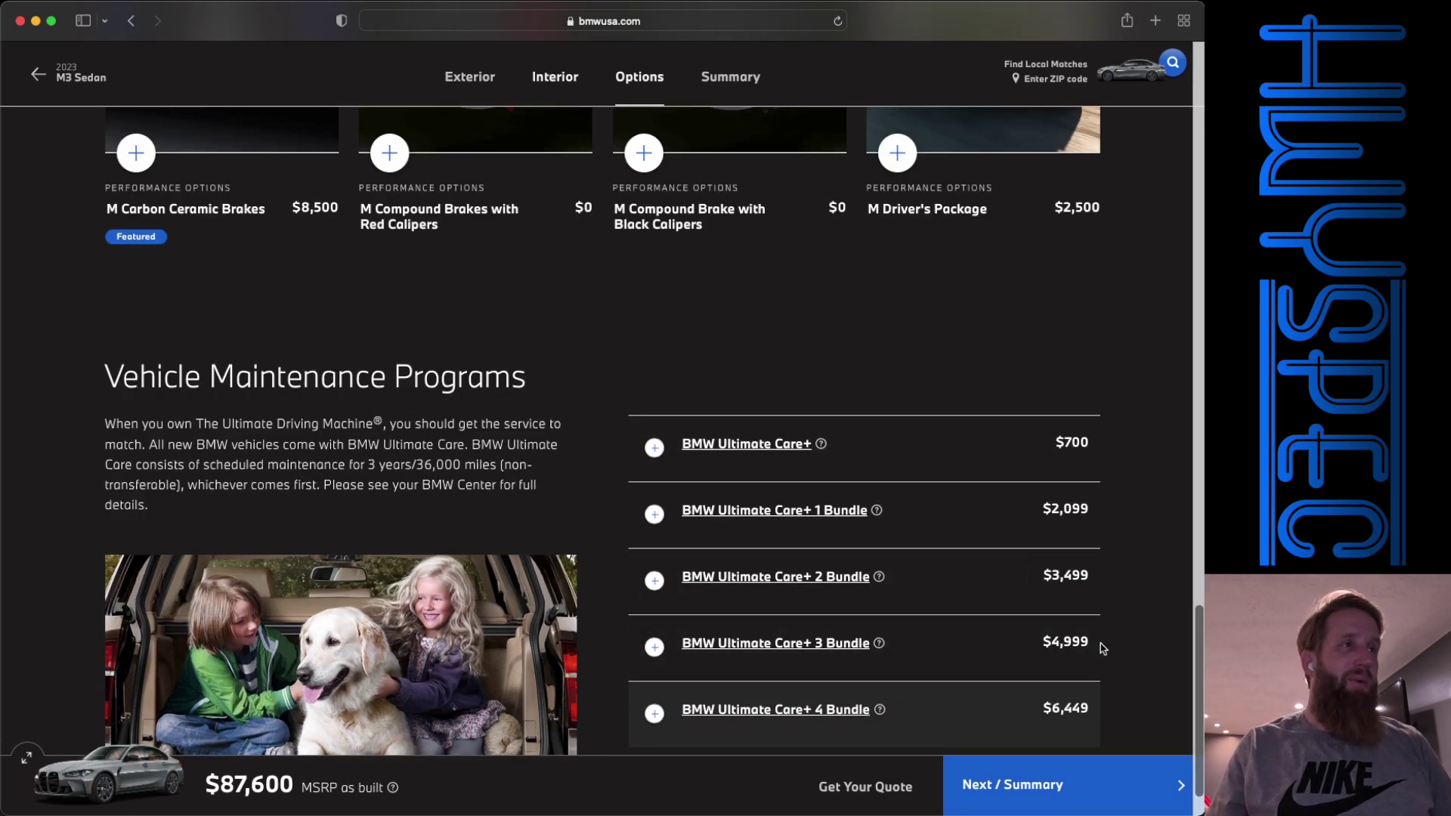
scroll(1101, 648, up, 5)
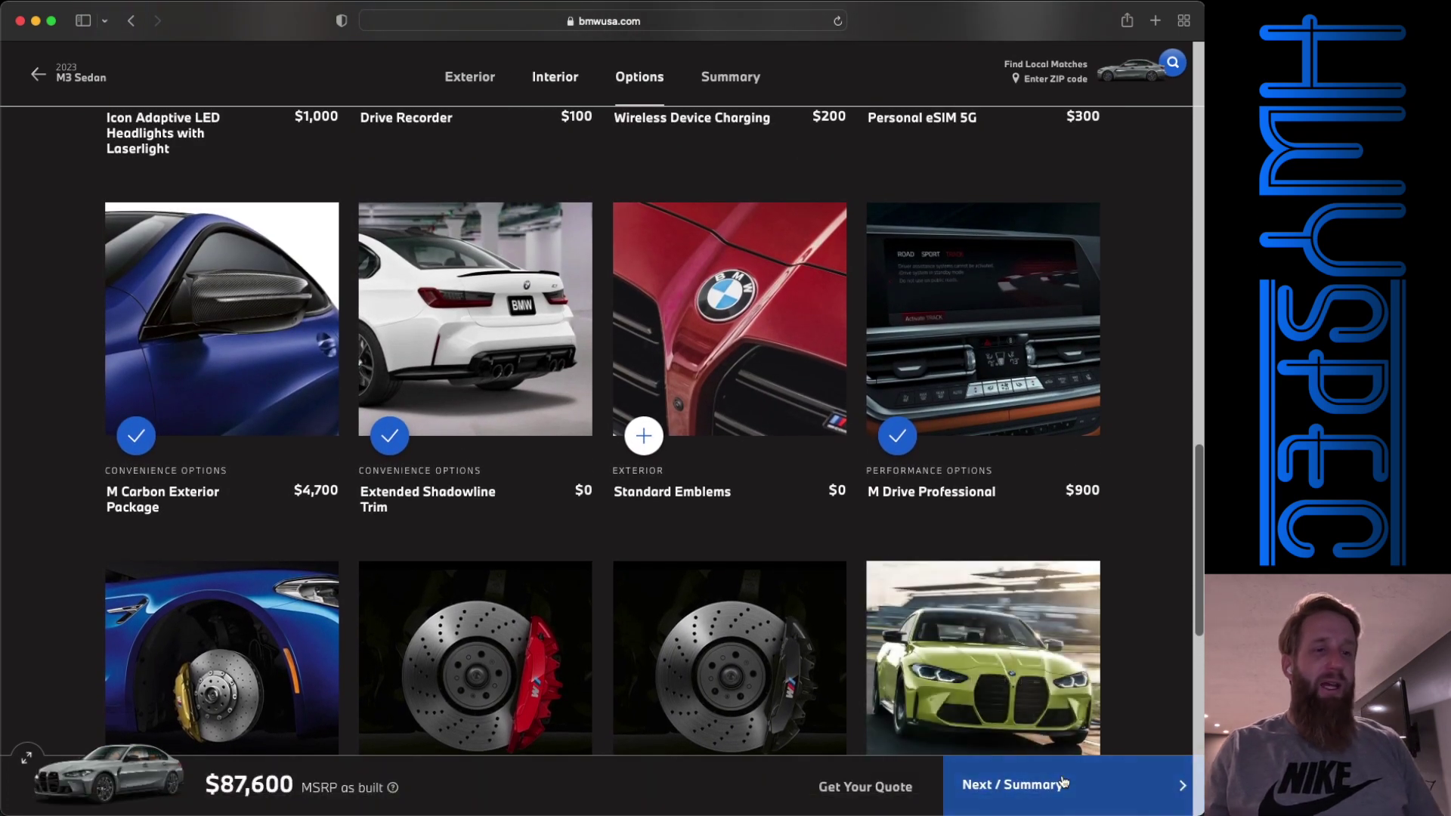
Step: Open the Summary page, dismiss the ZIP prompt, and browse the $87,600 M3 build photos
click(1064, 783)
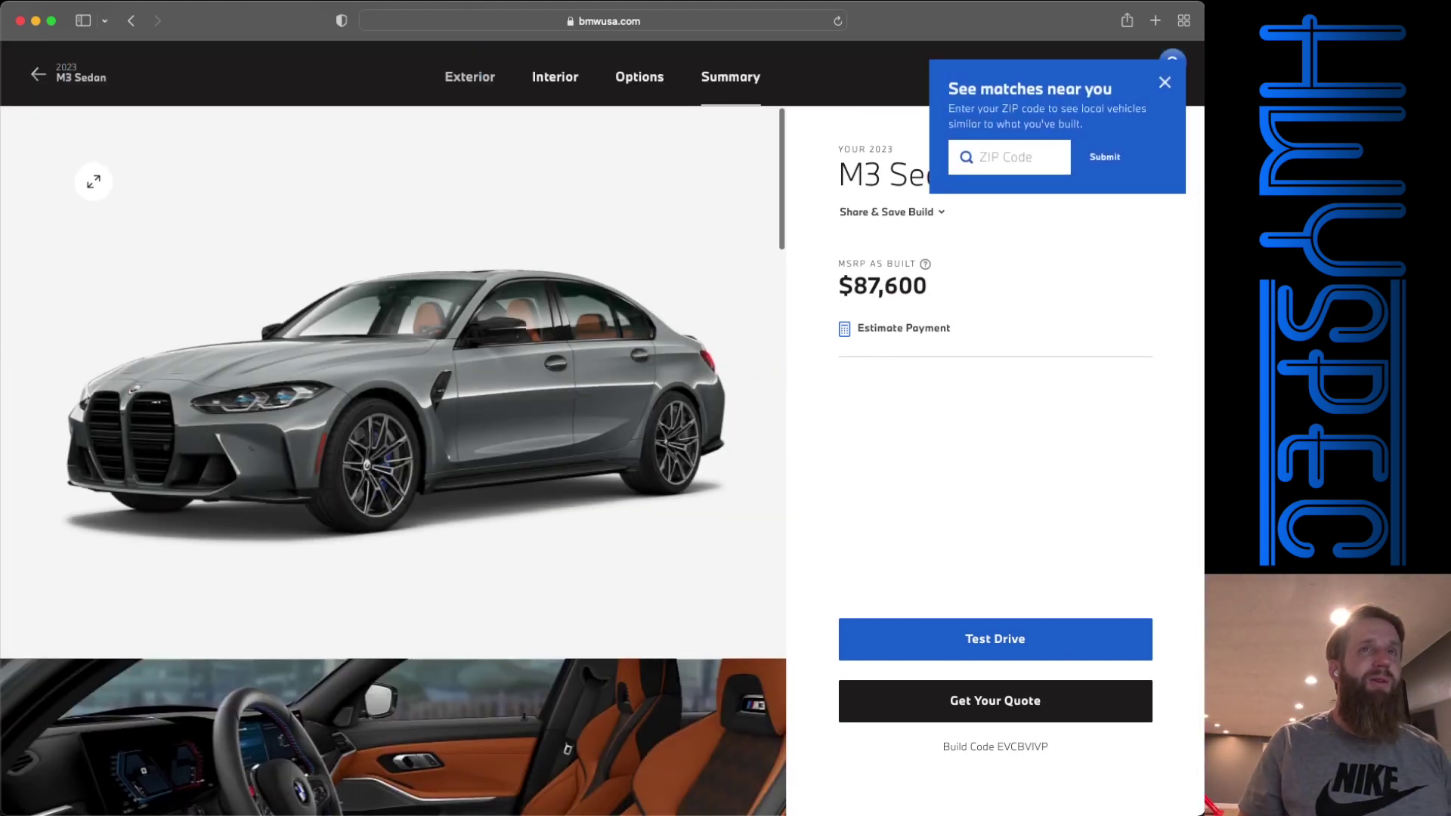
click(1161, 87)
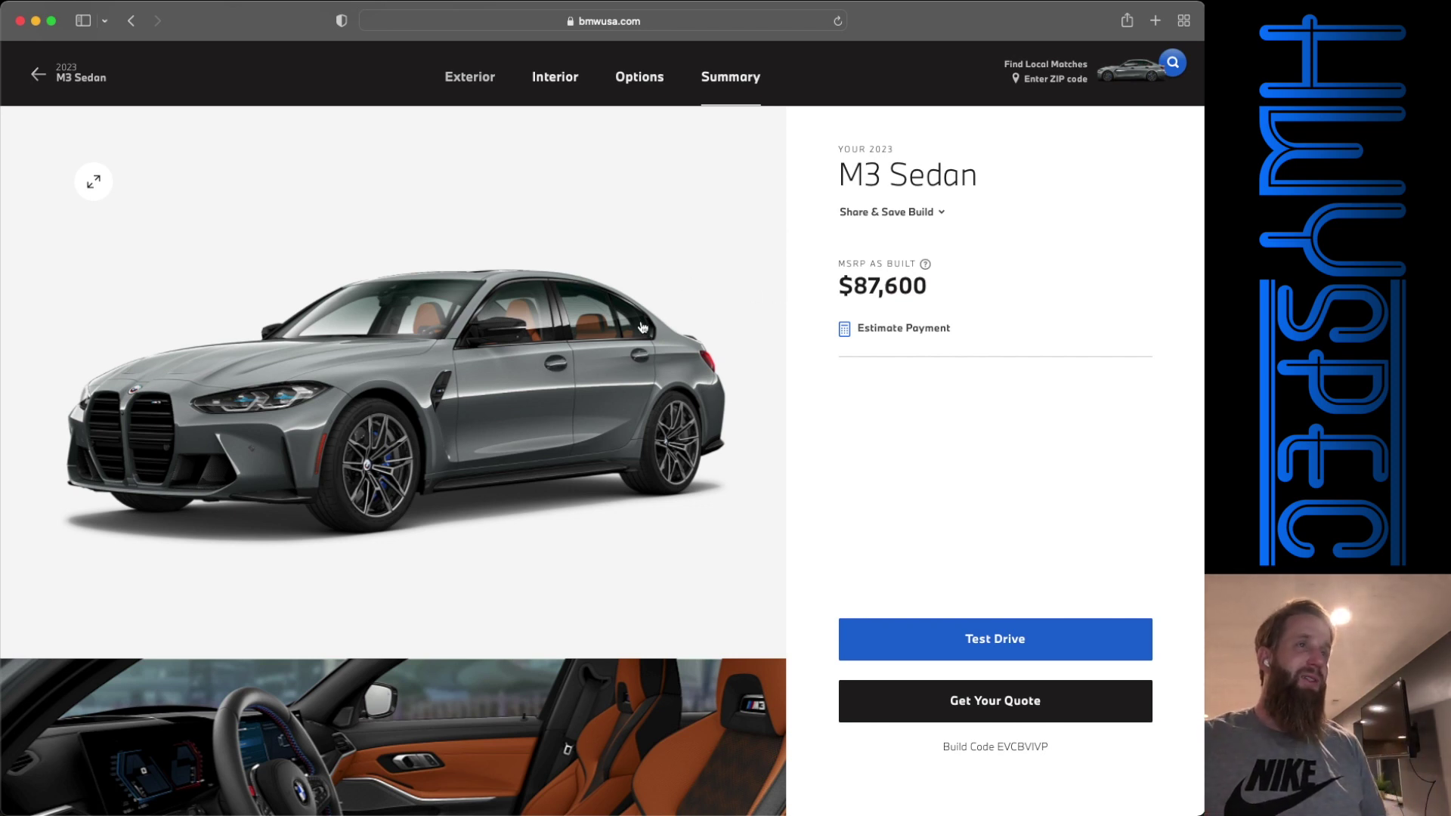
scroll(664, 488, down, 2)
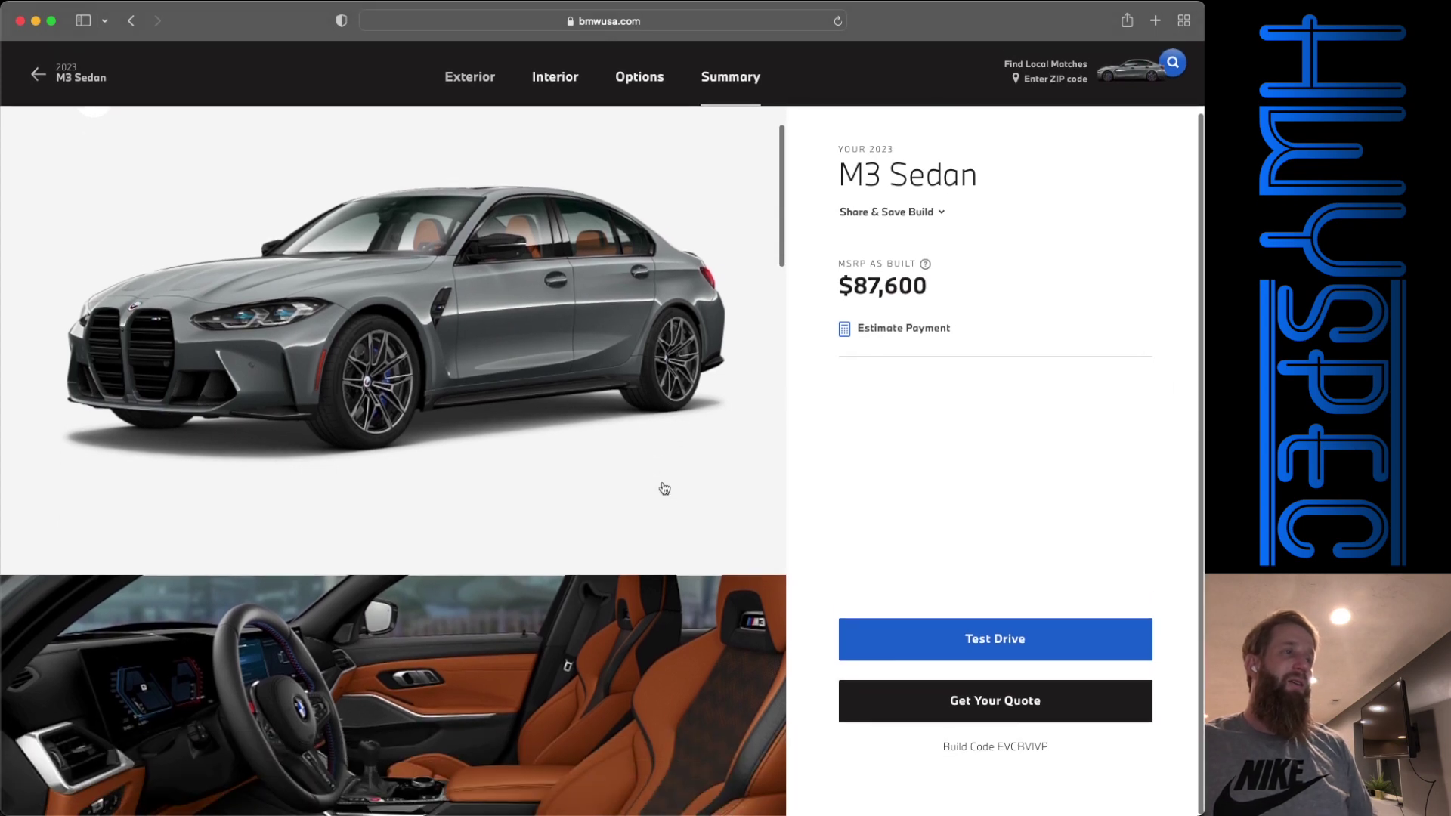
scroll(664, 488, down, 6)
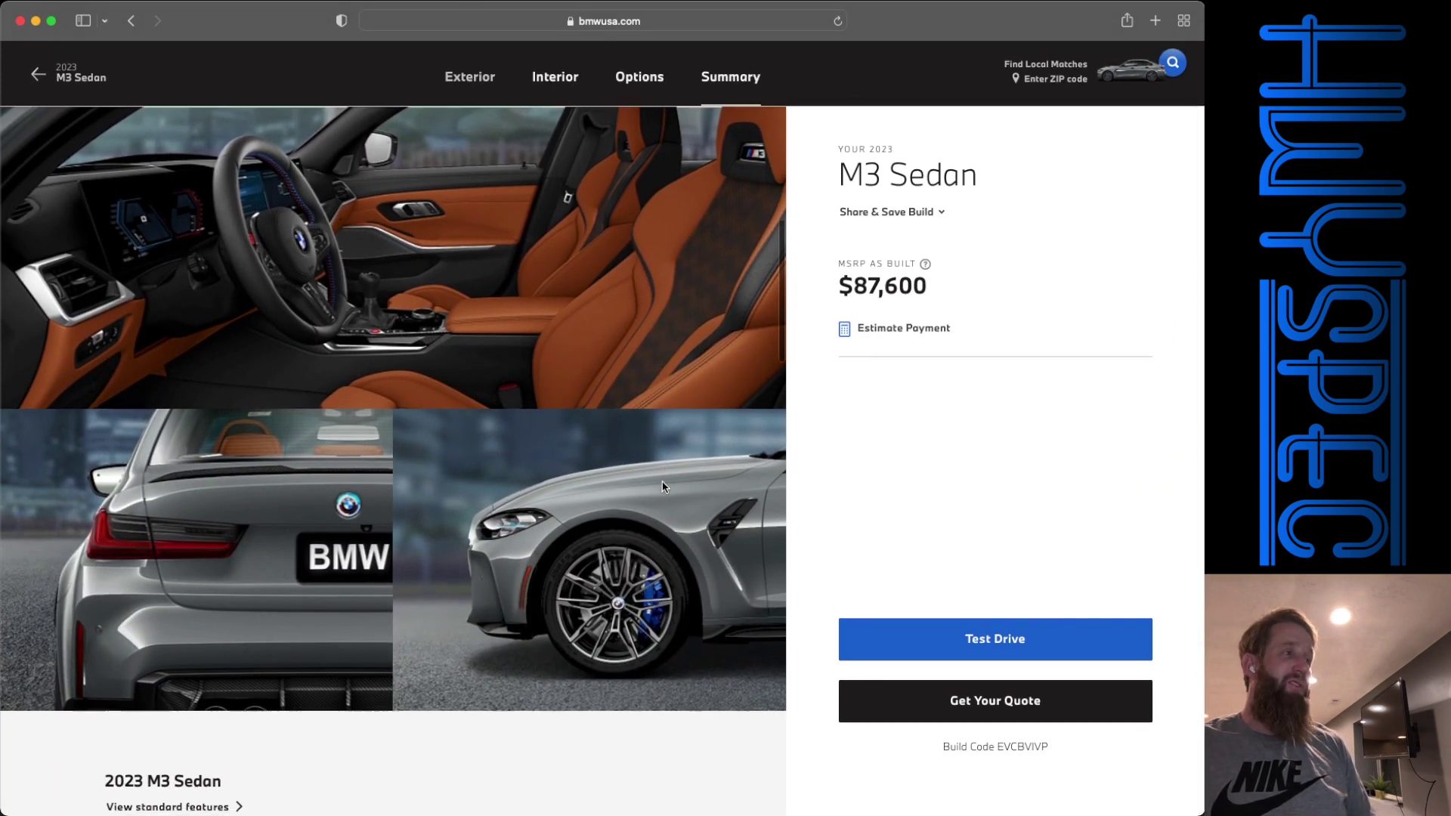
scroll(663, 486, down, 2)
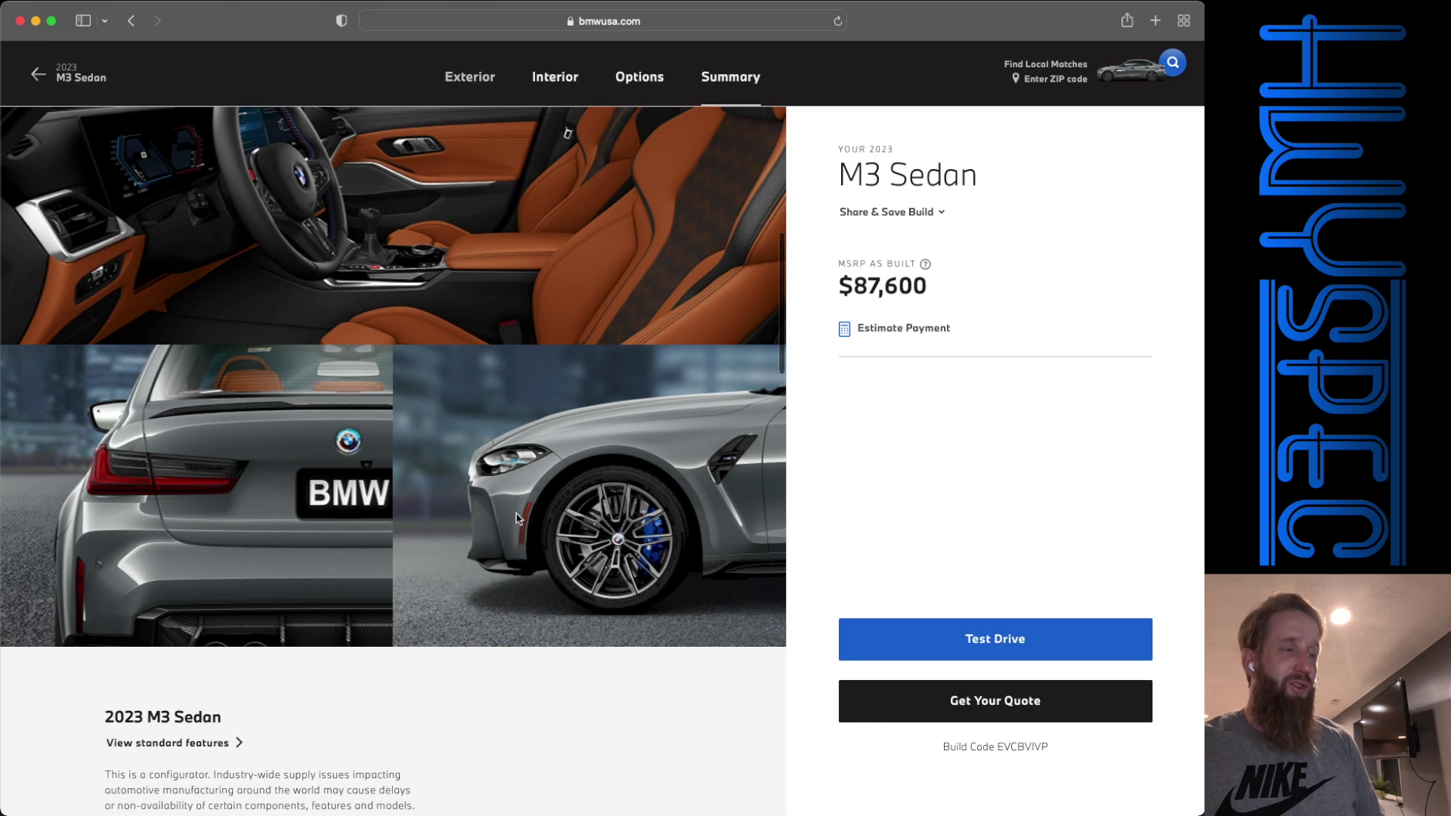
scroll(667, 505, down, 2)
scroll(668, 505, up, 9)
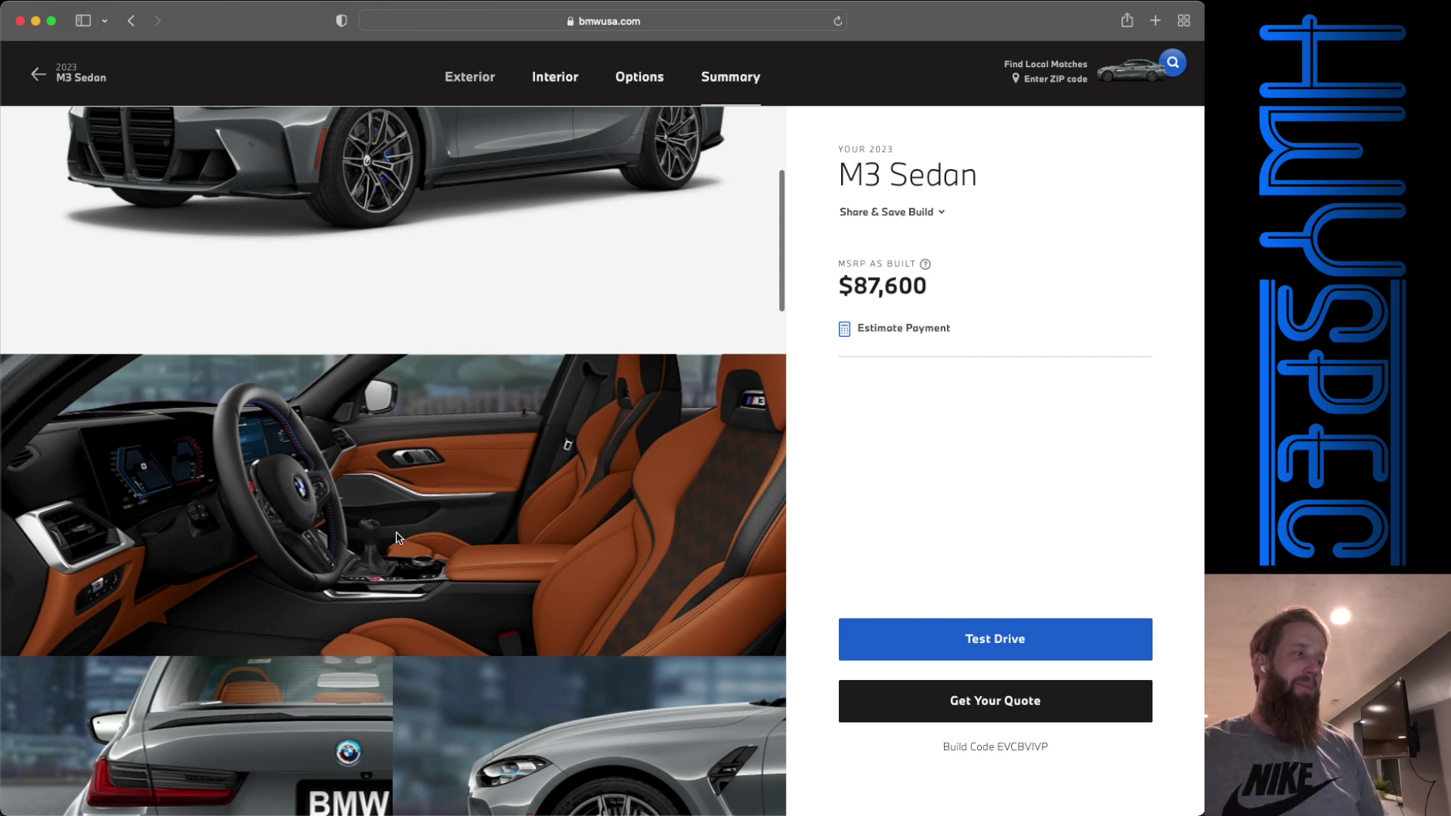
scroll(488, 492, up, 3)
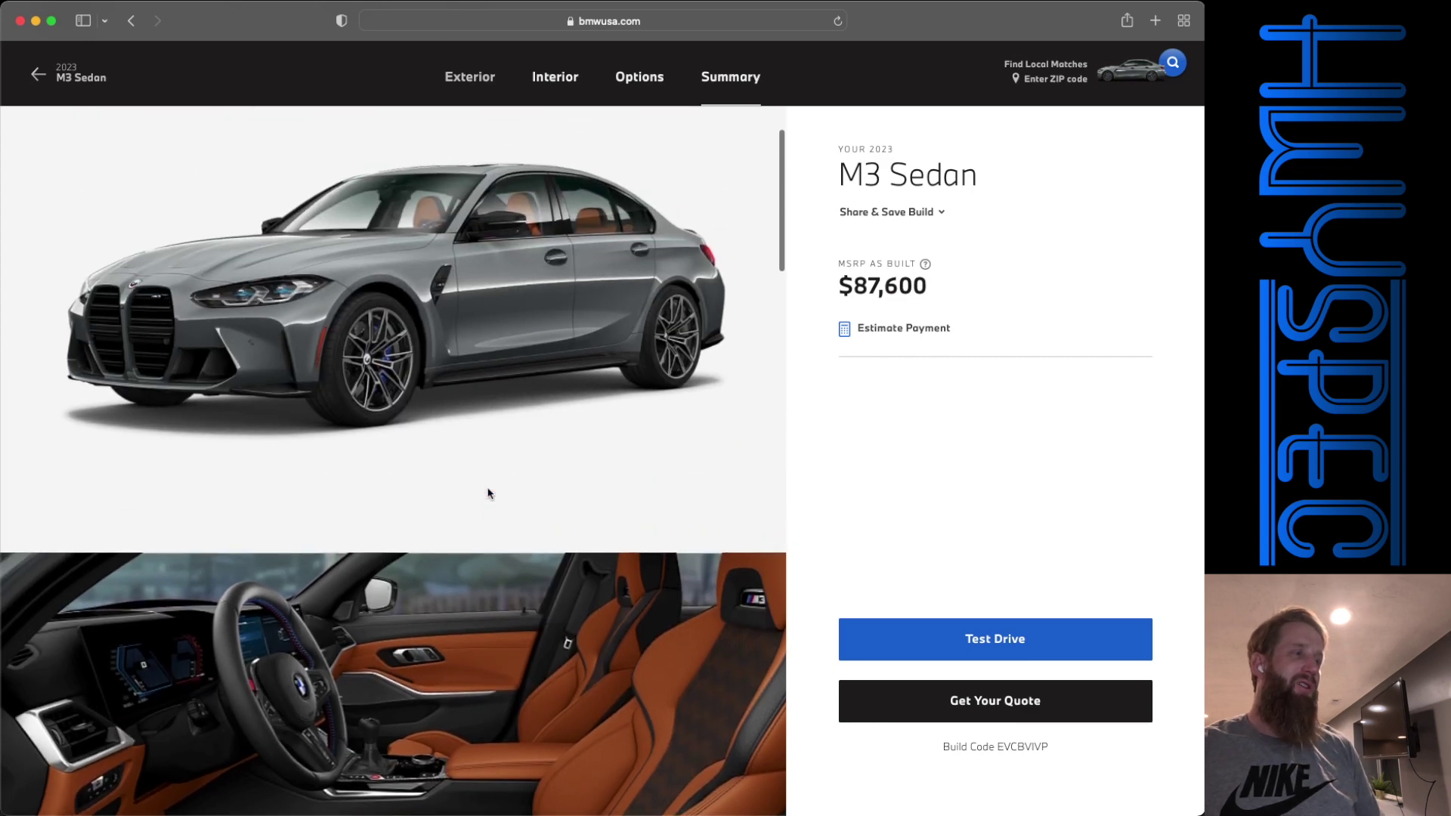
scroll(487, 493, down, 8)
scroll(488, 492, down, 2)
scroll(487, 492, up, 10)
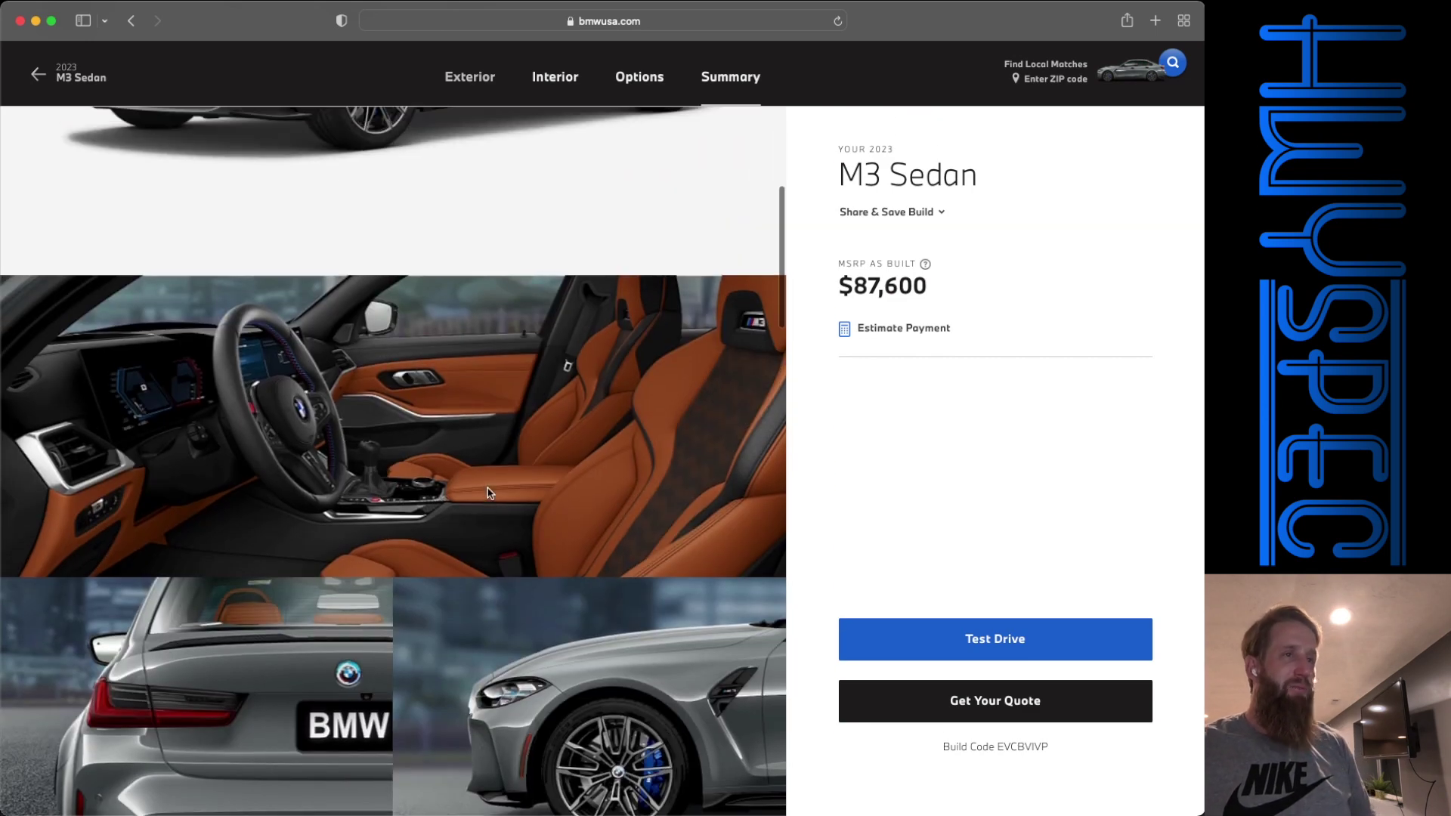